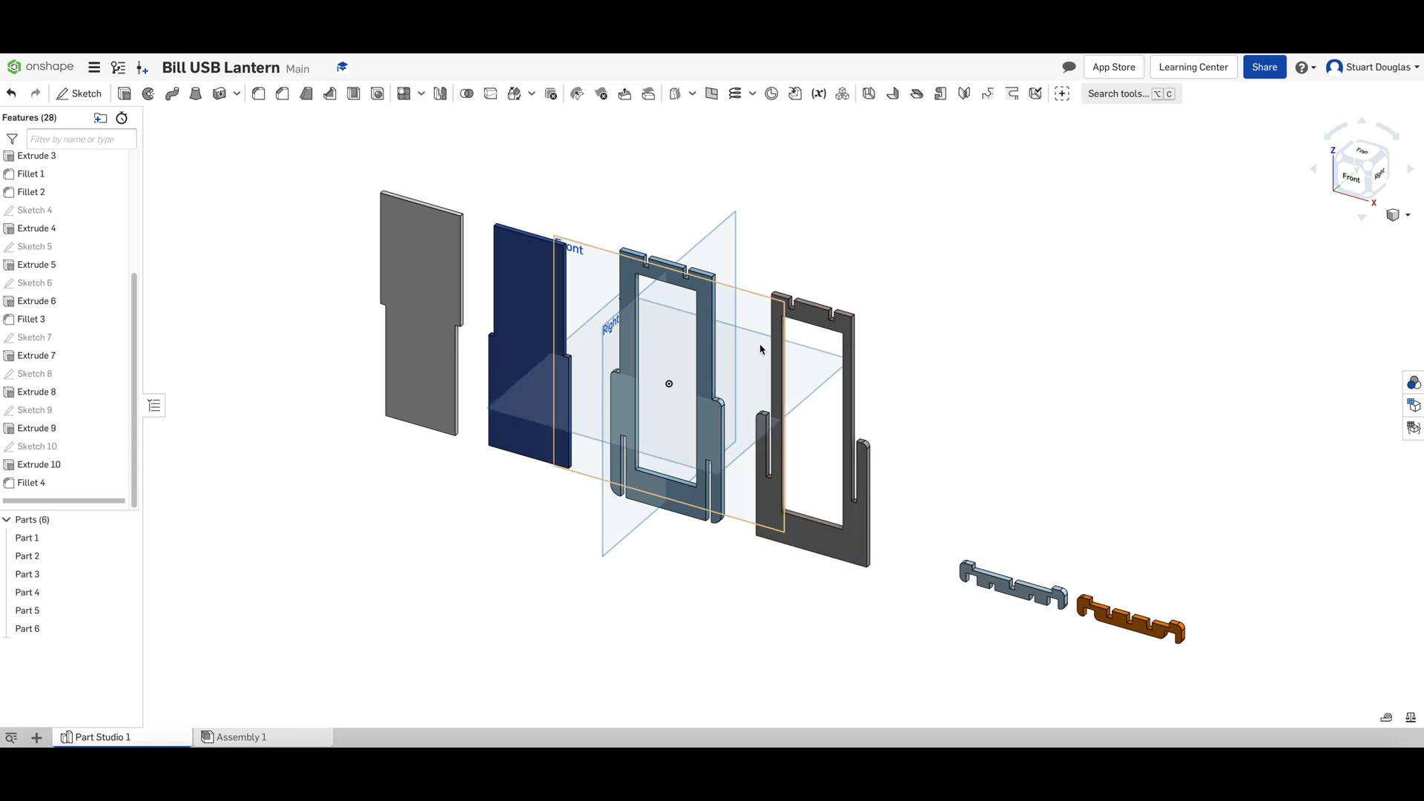
Step: Start a new sketch on the front face of the central light-blue frame and view it from the front
scroll(512, 453, up, 2)
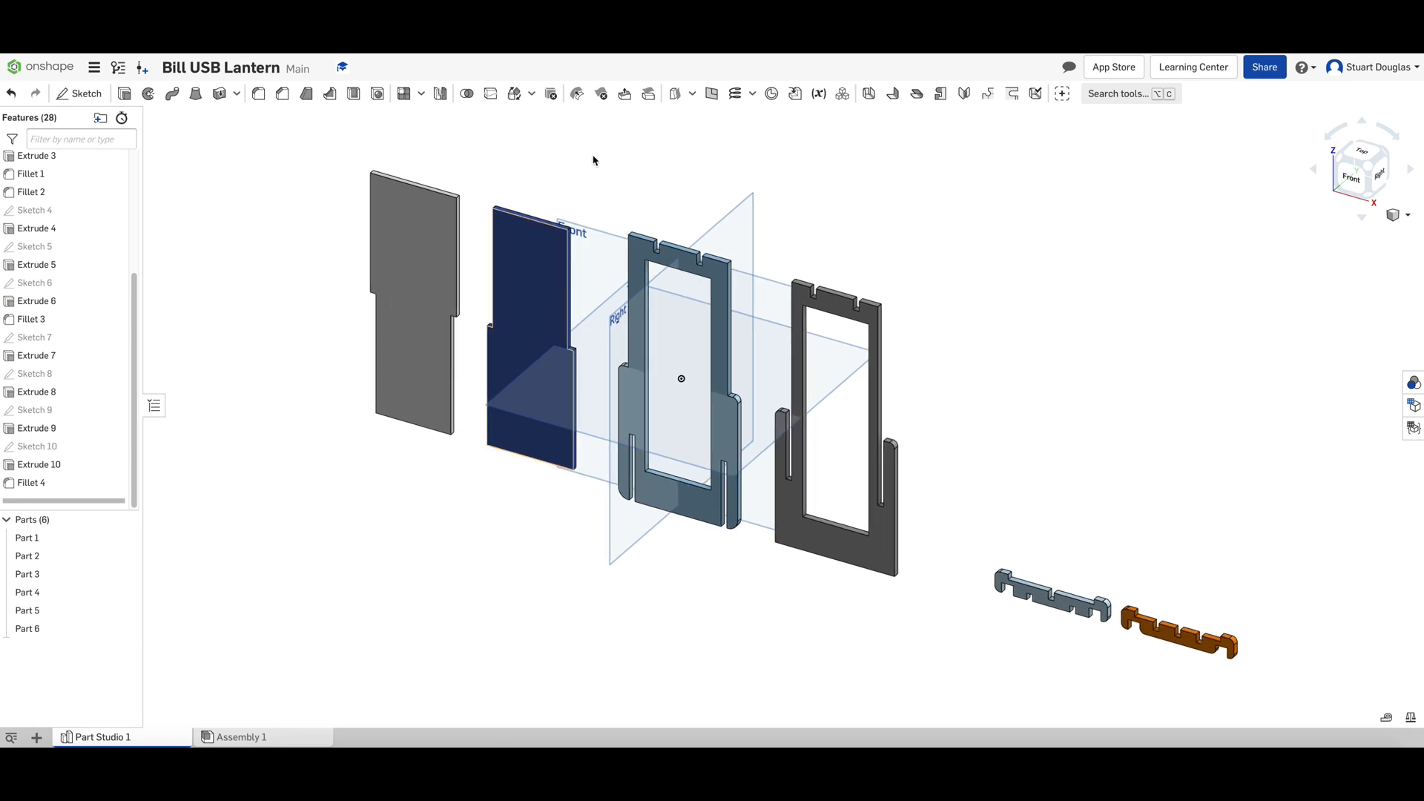
scroll(586, 219, up, 3)
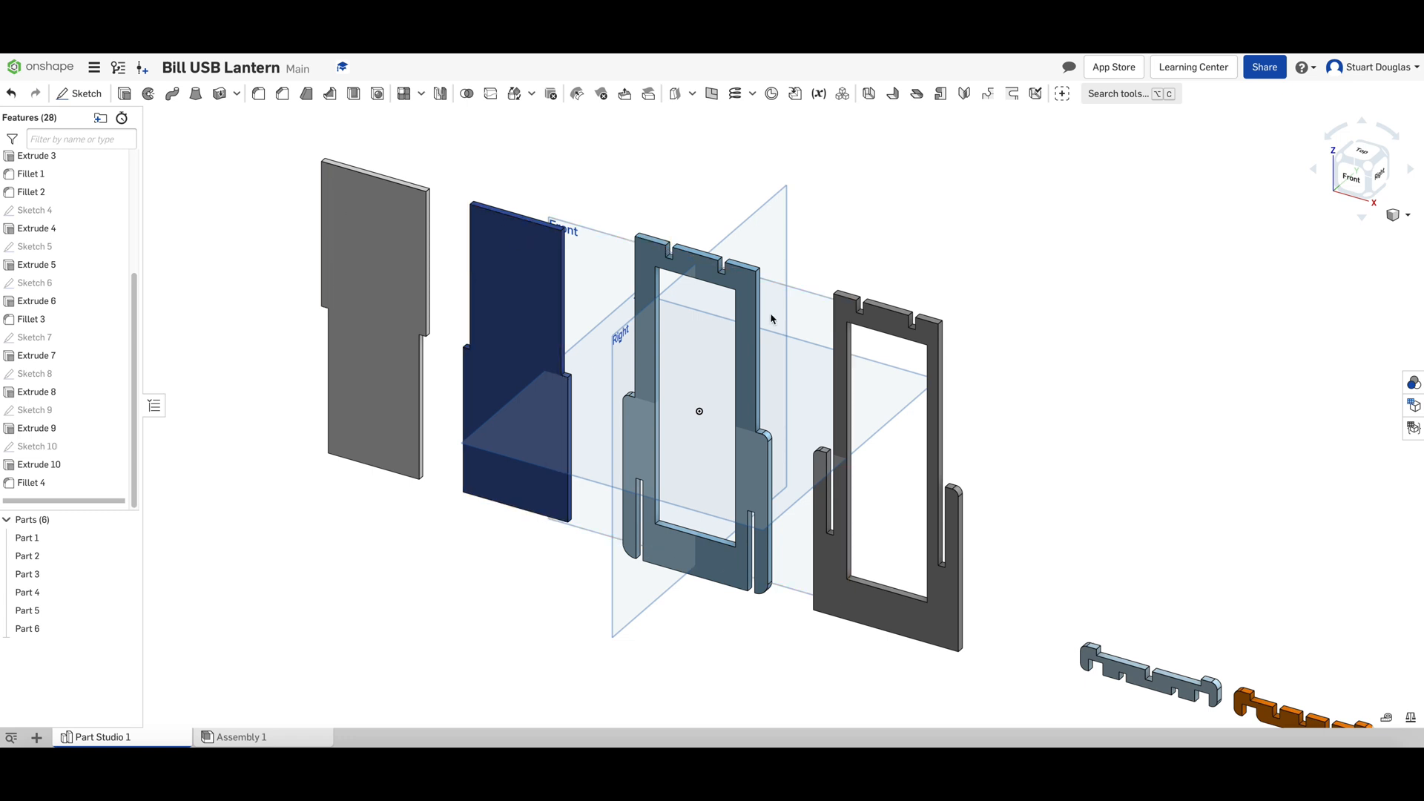
click(91, 99)
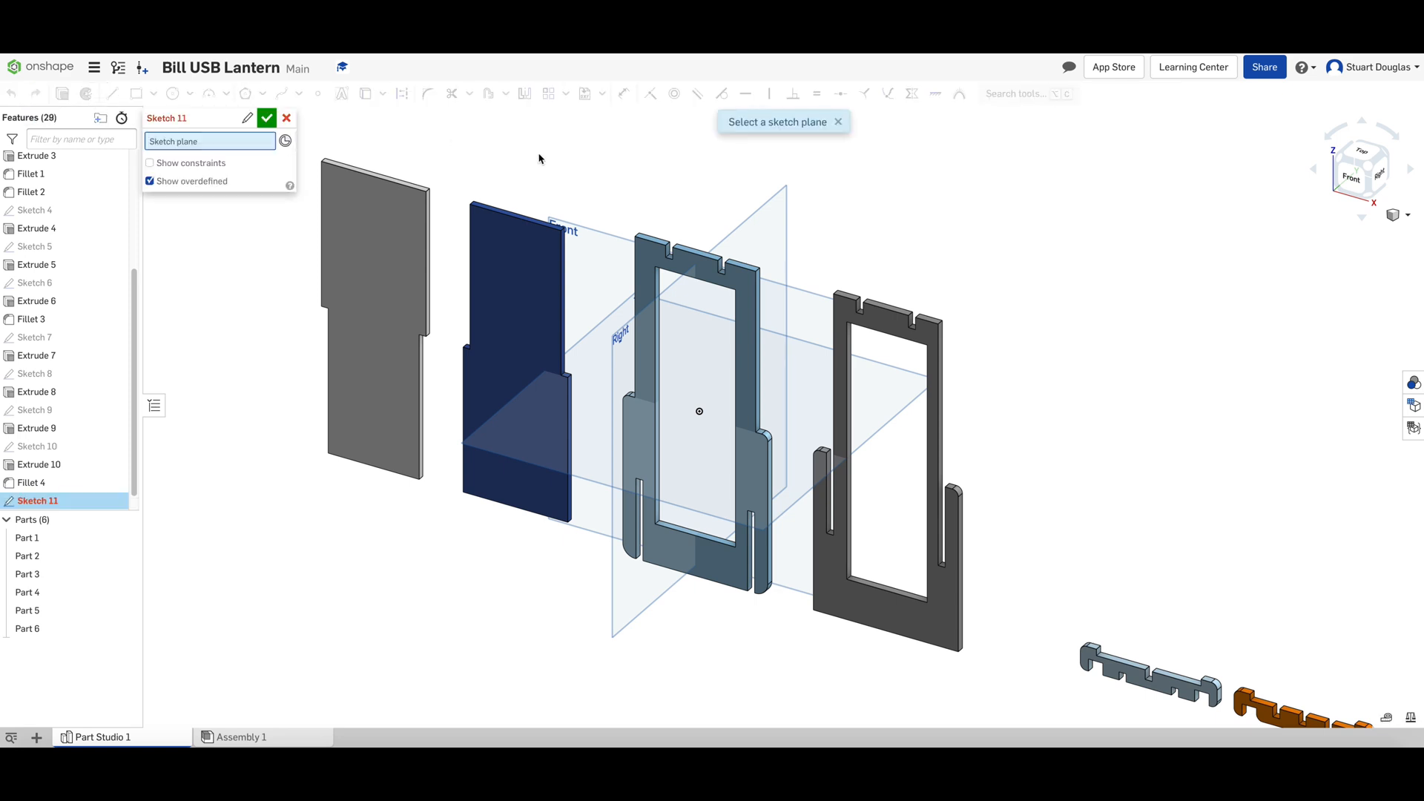
click(649, 257)
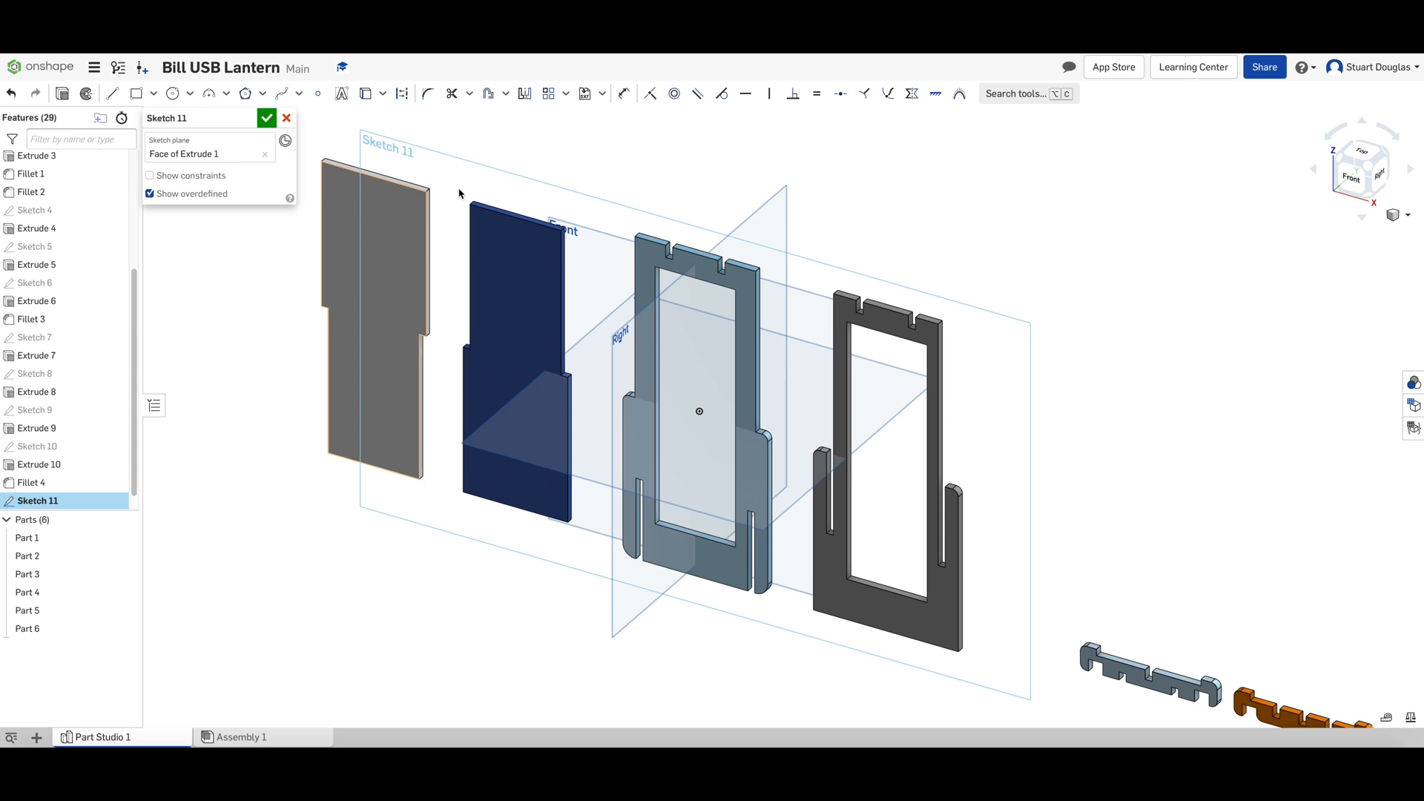
click(1352, 180)
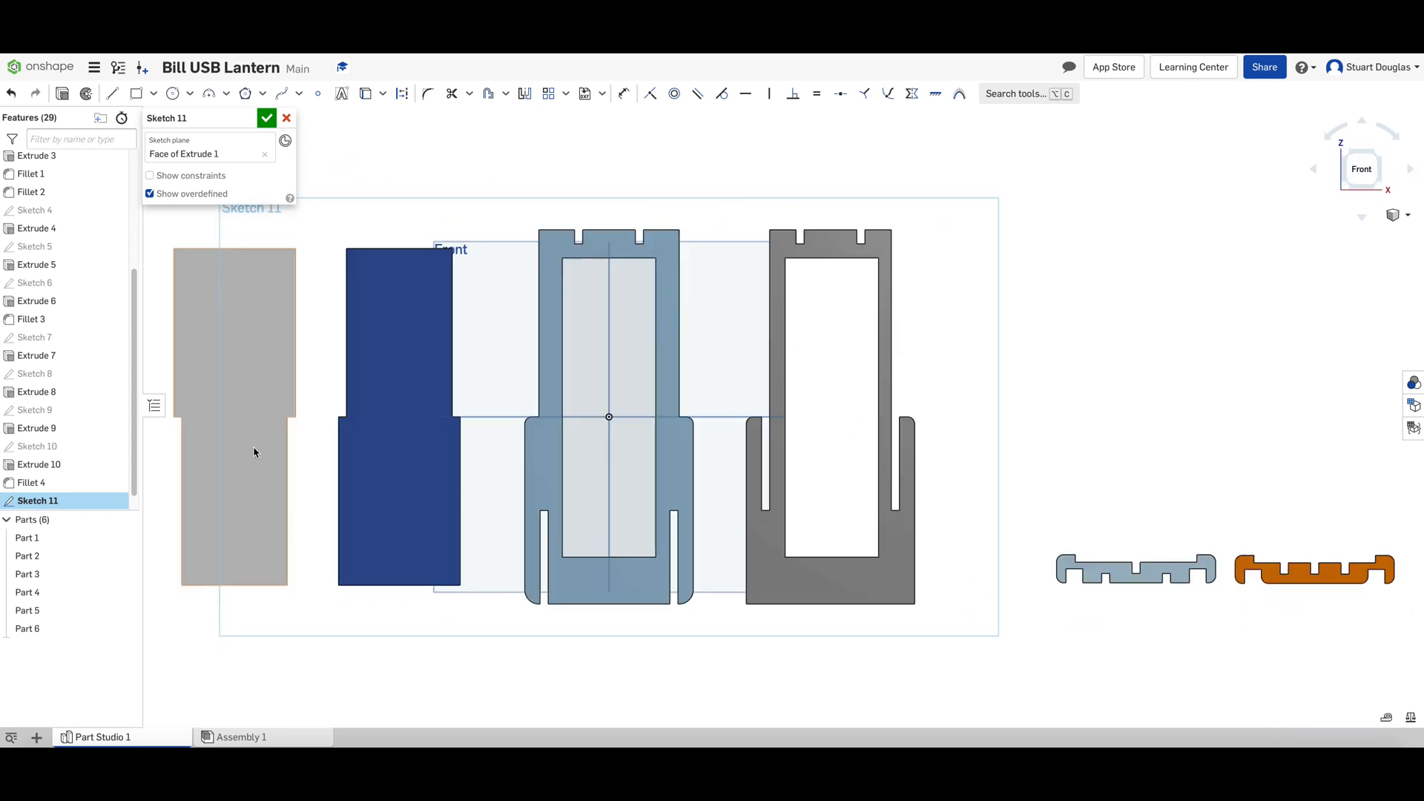
Step: Sketch a horizontal 40 mm line across the central frame's opening, just below its upper edge
scroll(413, 467, up, 3)
scroll(380, 403, up, 3)
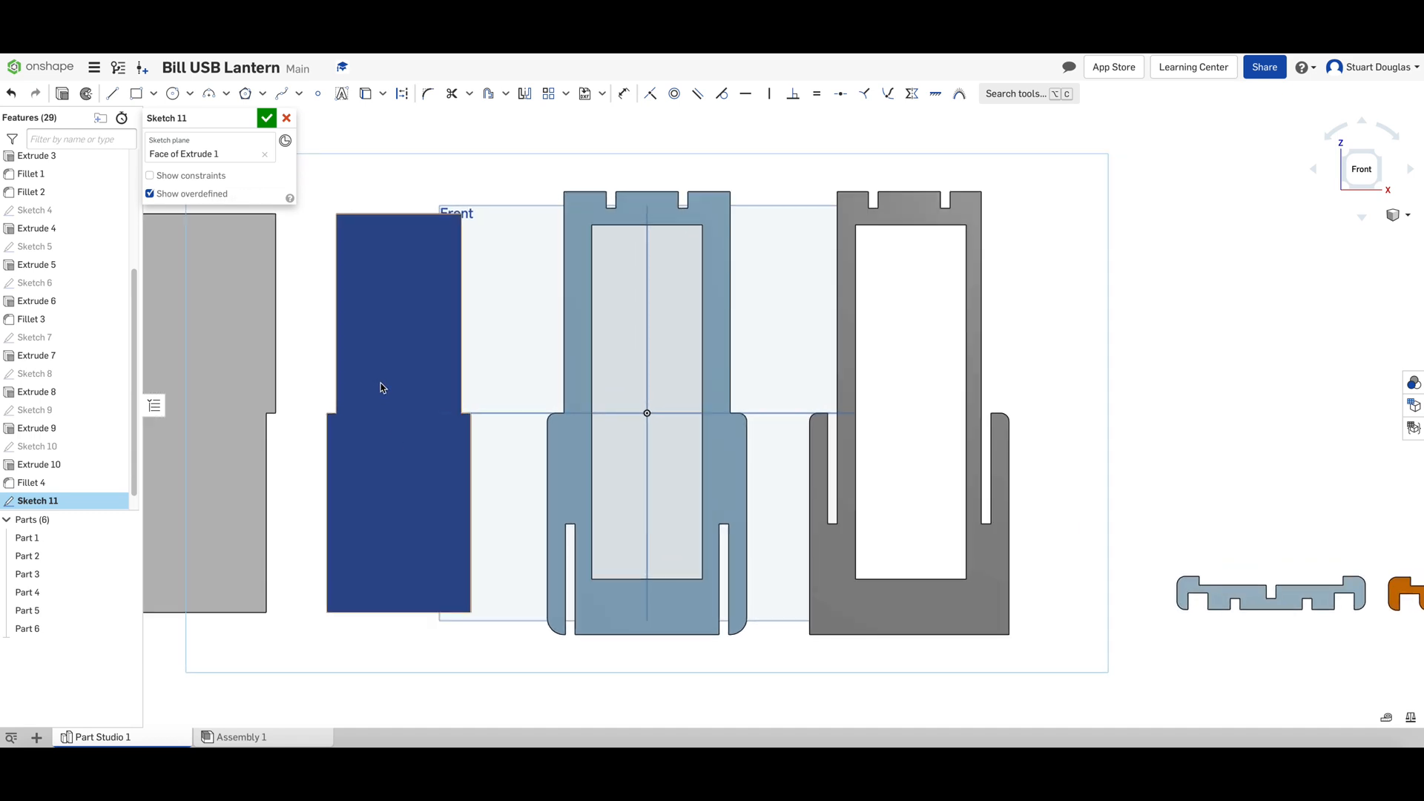
scroll(380, 388, up, 2)
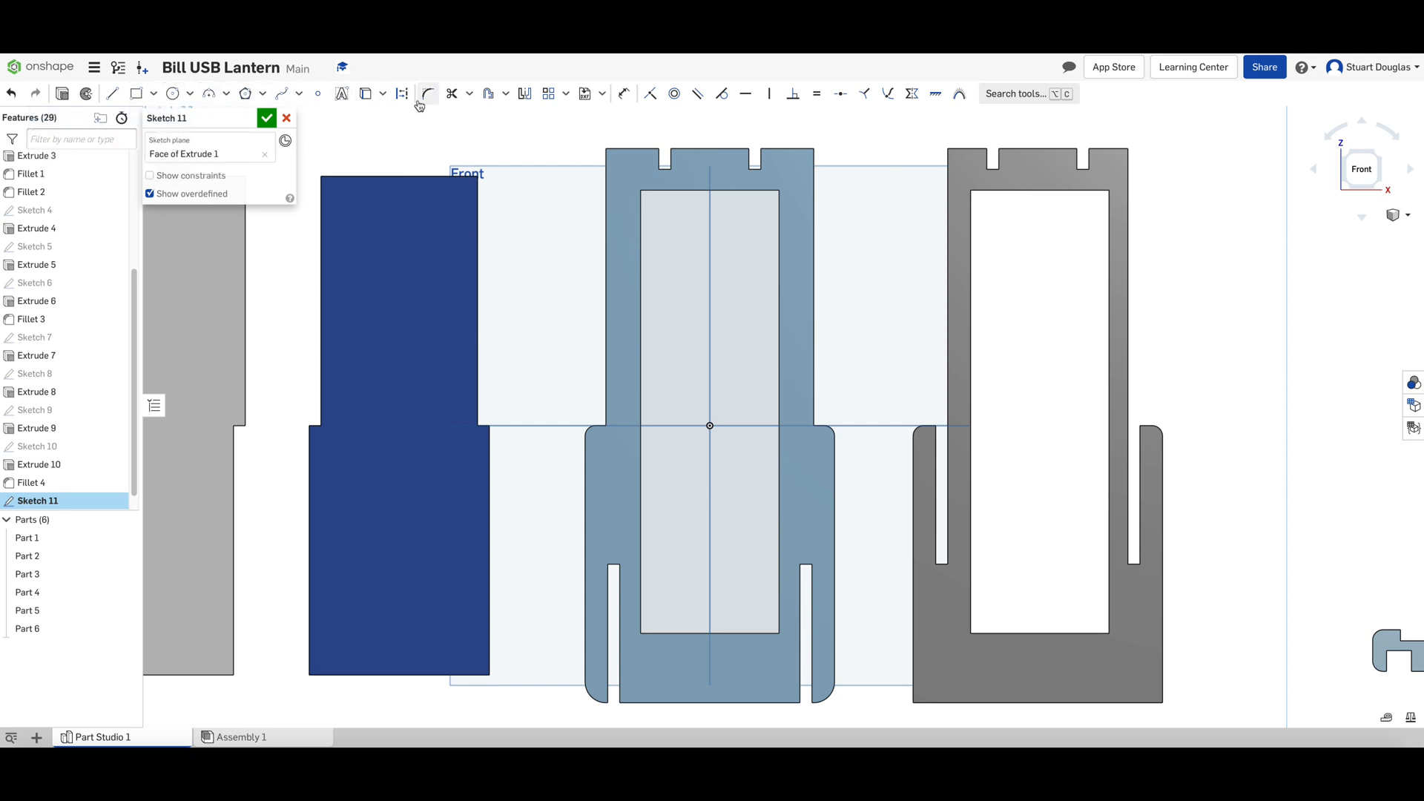
click(112, 97)
scroll(639, 242, up, 1)
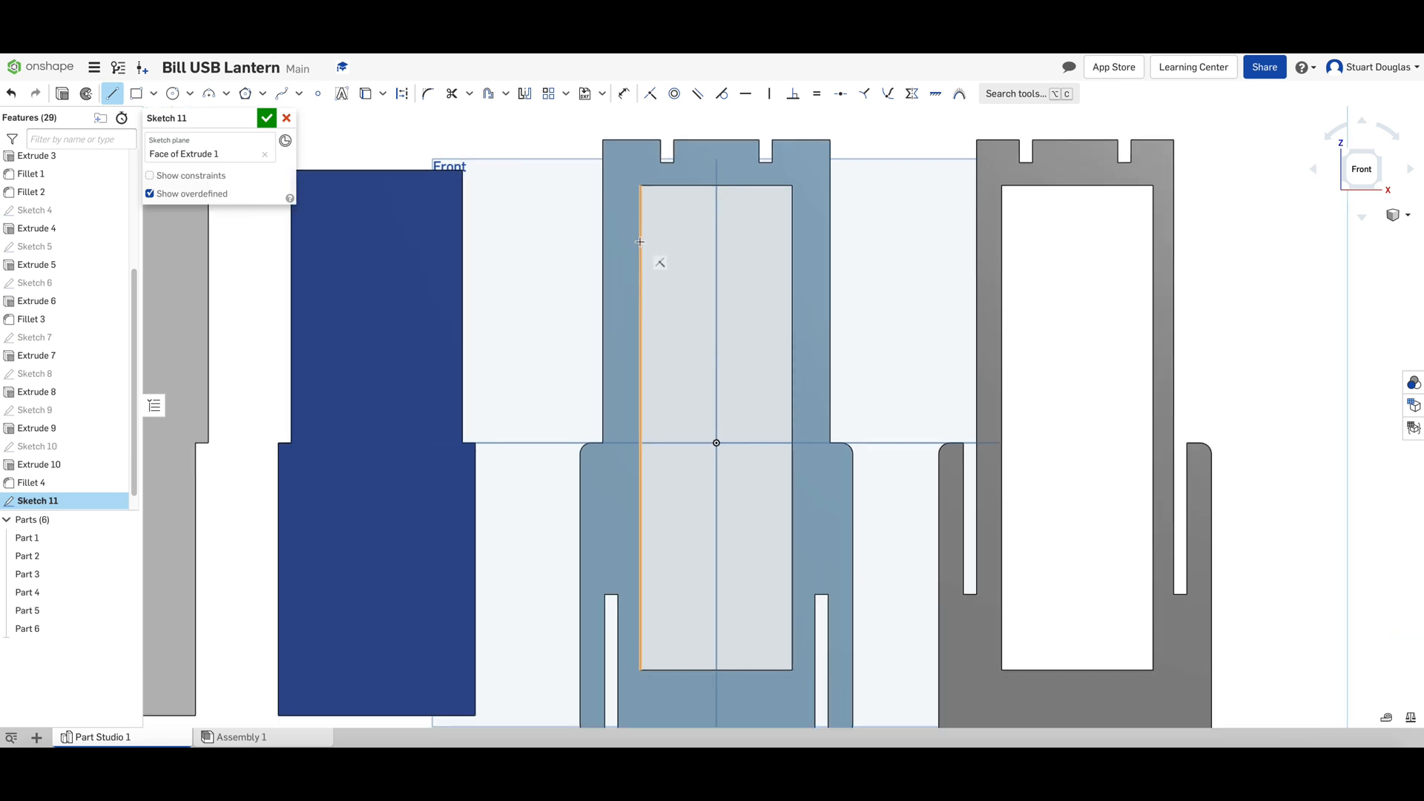
scroll(639, 242, up, 1)
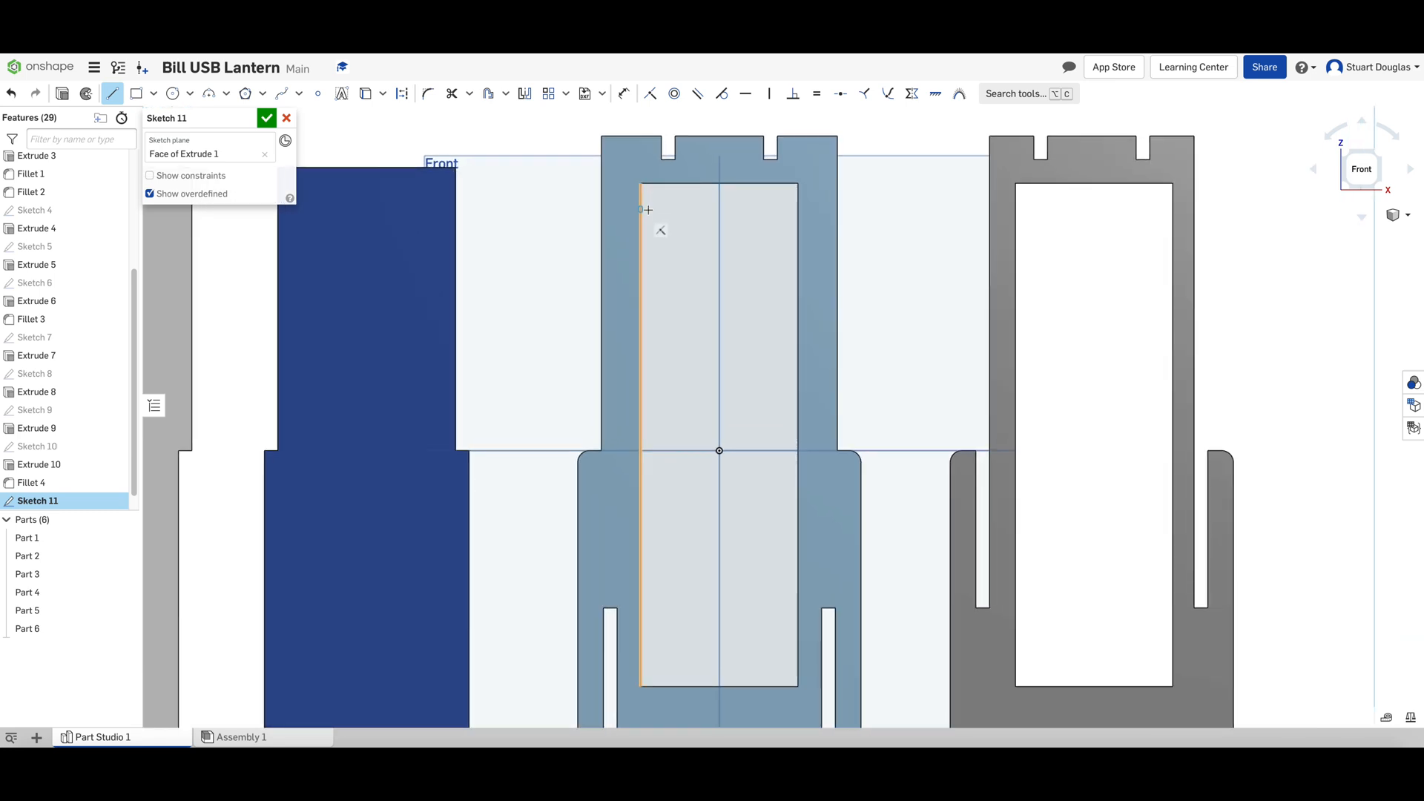
click(648, 210)
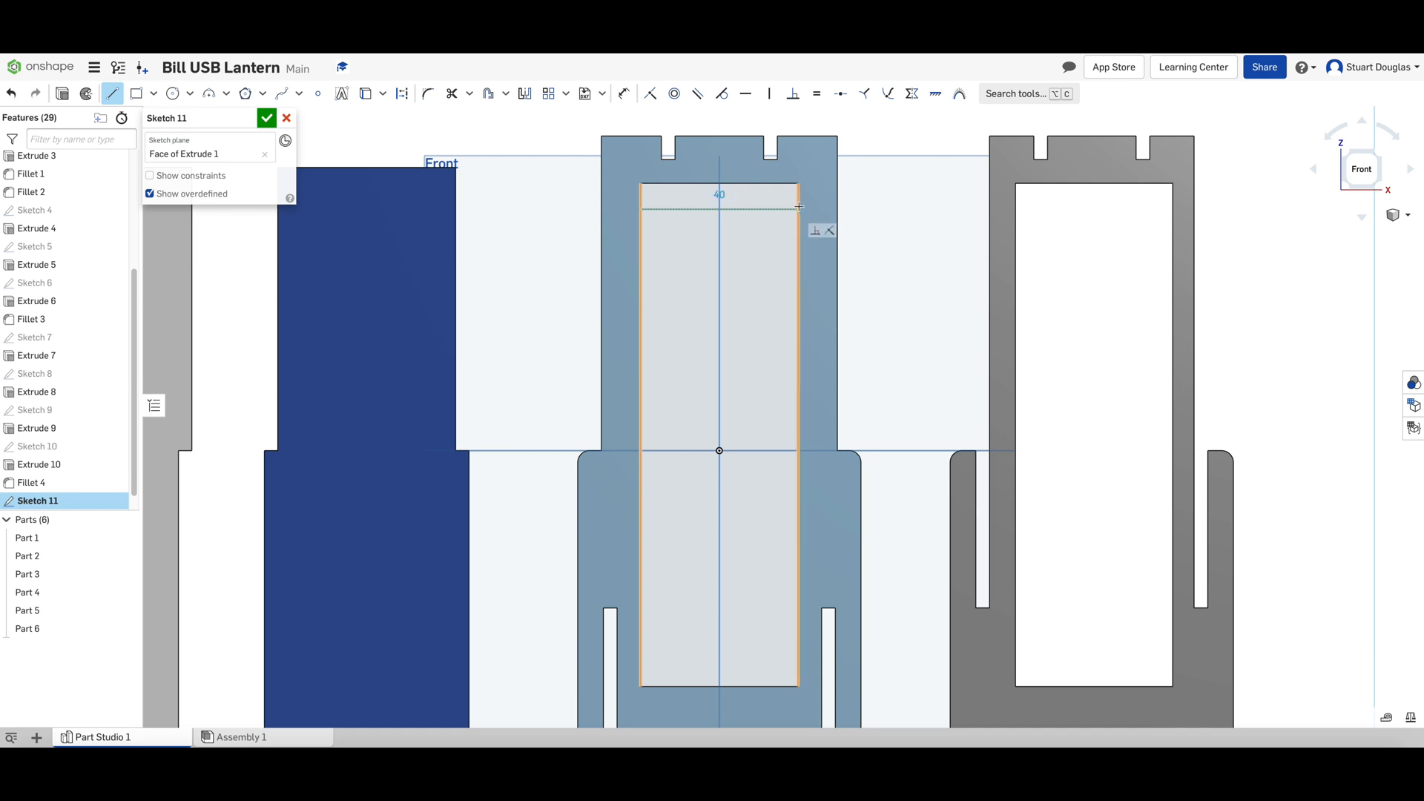
click(799, 208)
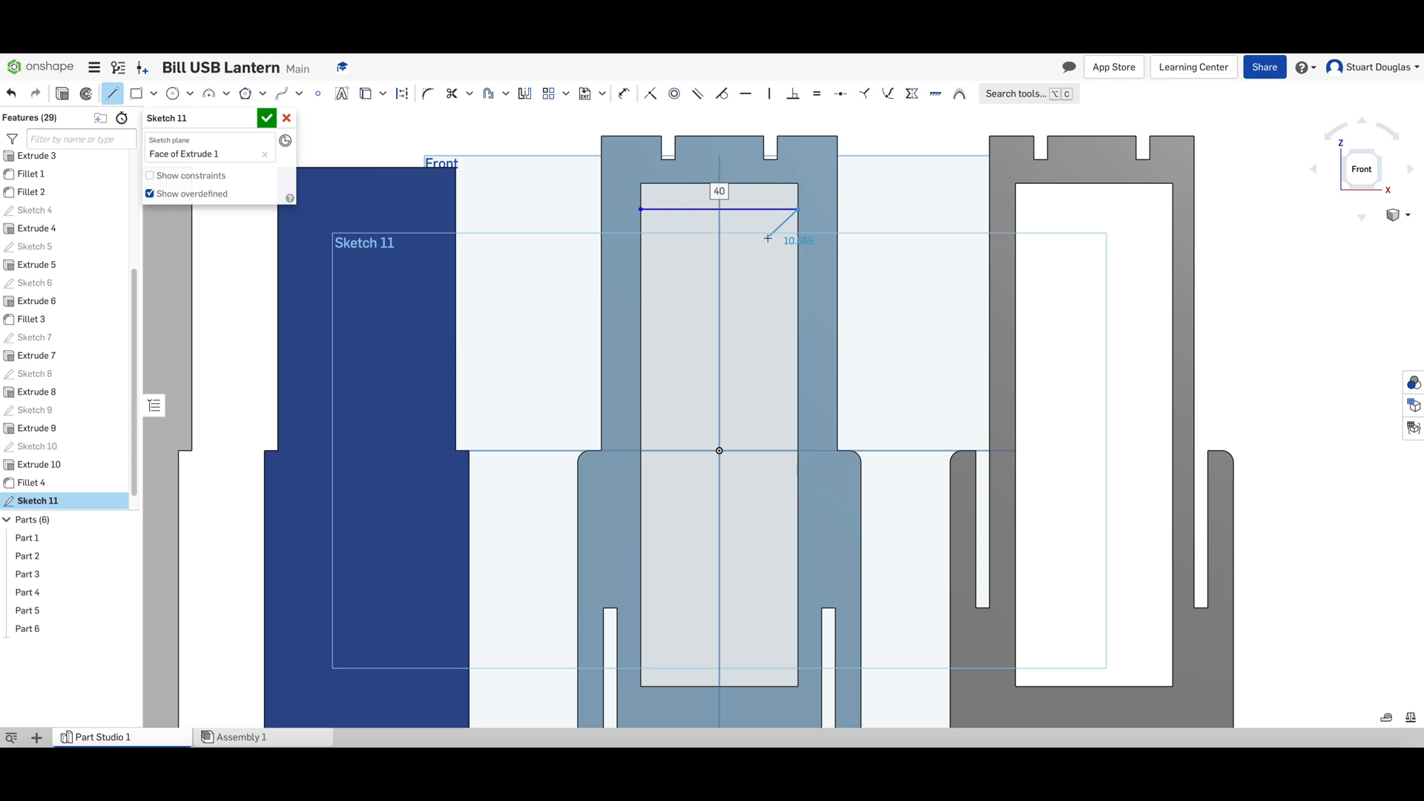
key(Escape)
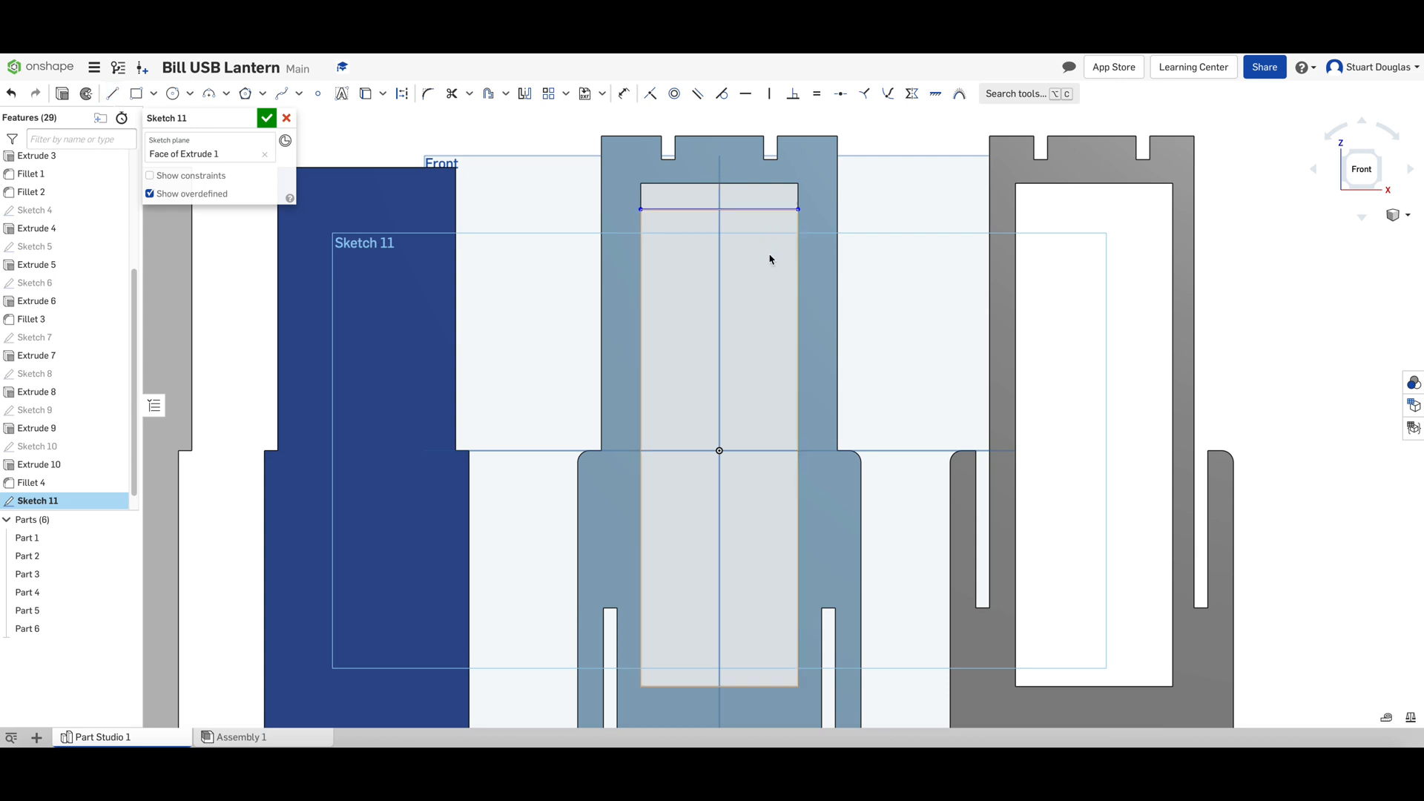
Step: Sketch a line about 44 mm long below the horizontal one, sloping down from the opening's left edge to its right edge
click(113, 95)
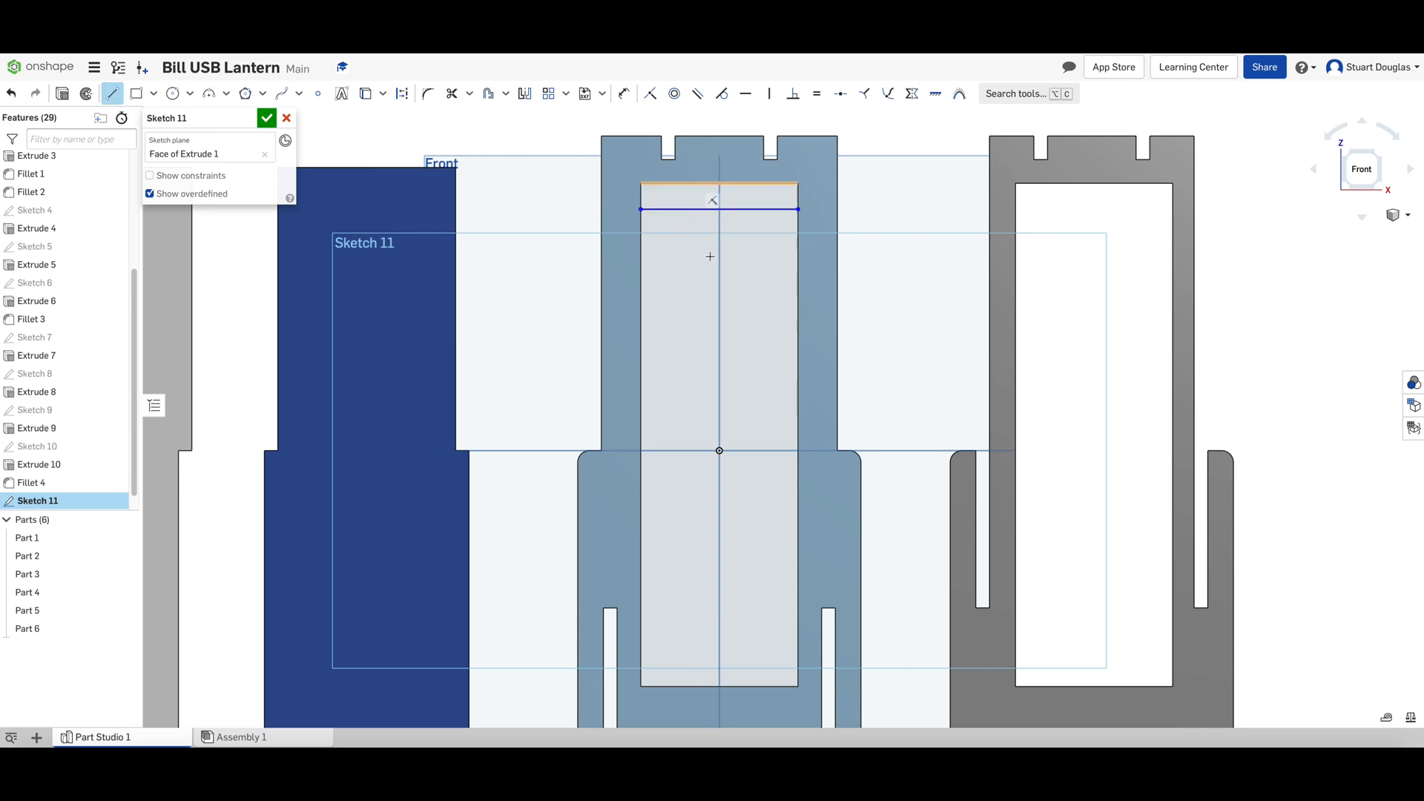
click(641, 228)
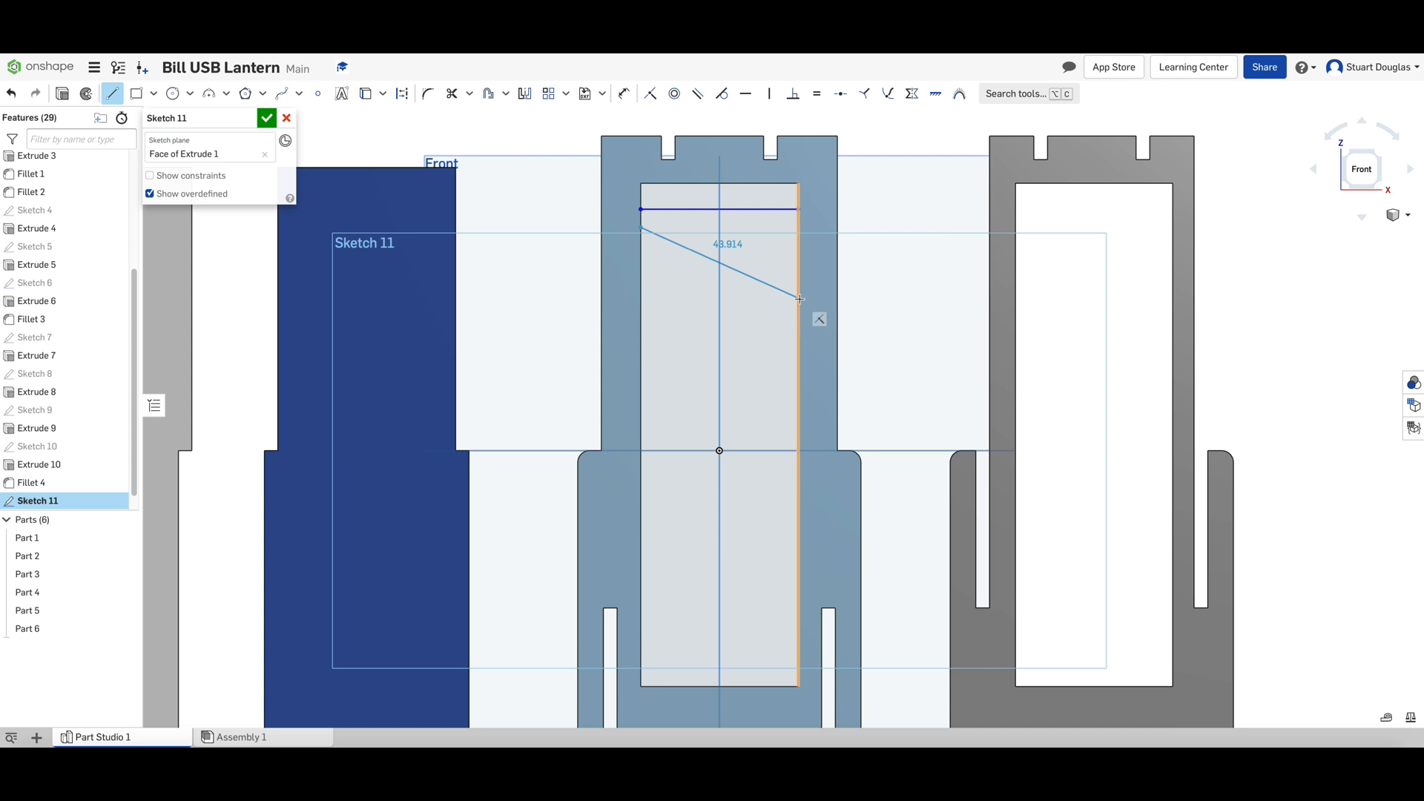
click(819, 318)
key(Escape)
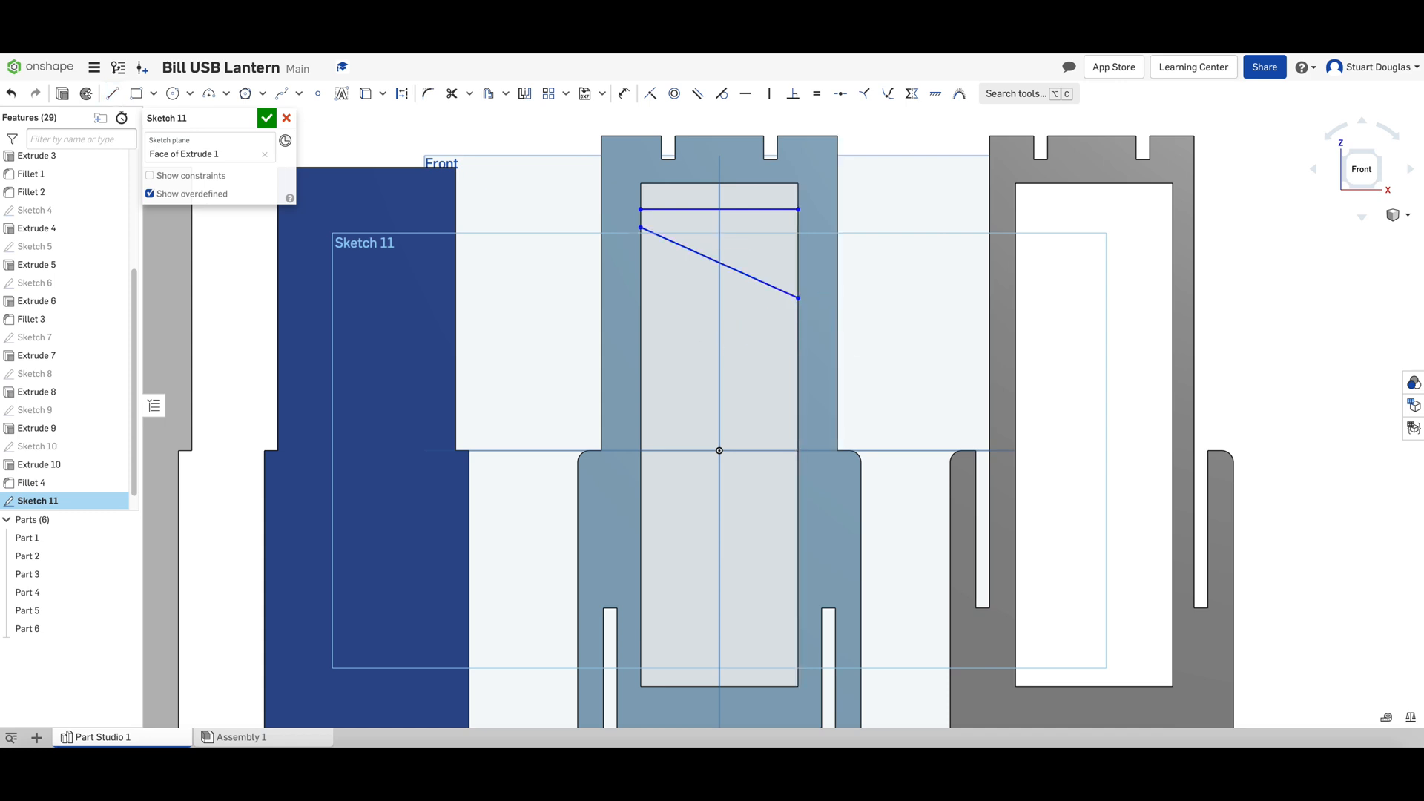
Step: Sketch a connected seven-segment zigzag line across the opening below the sloping line, from its left edge to its right edge
click(112, 93)
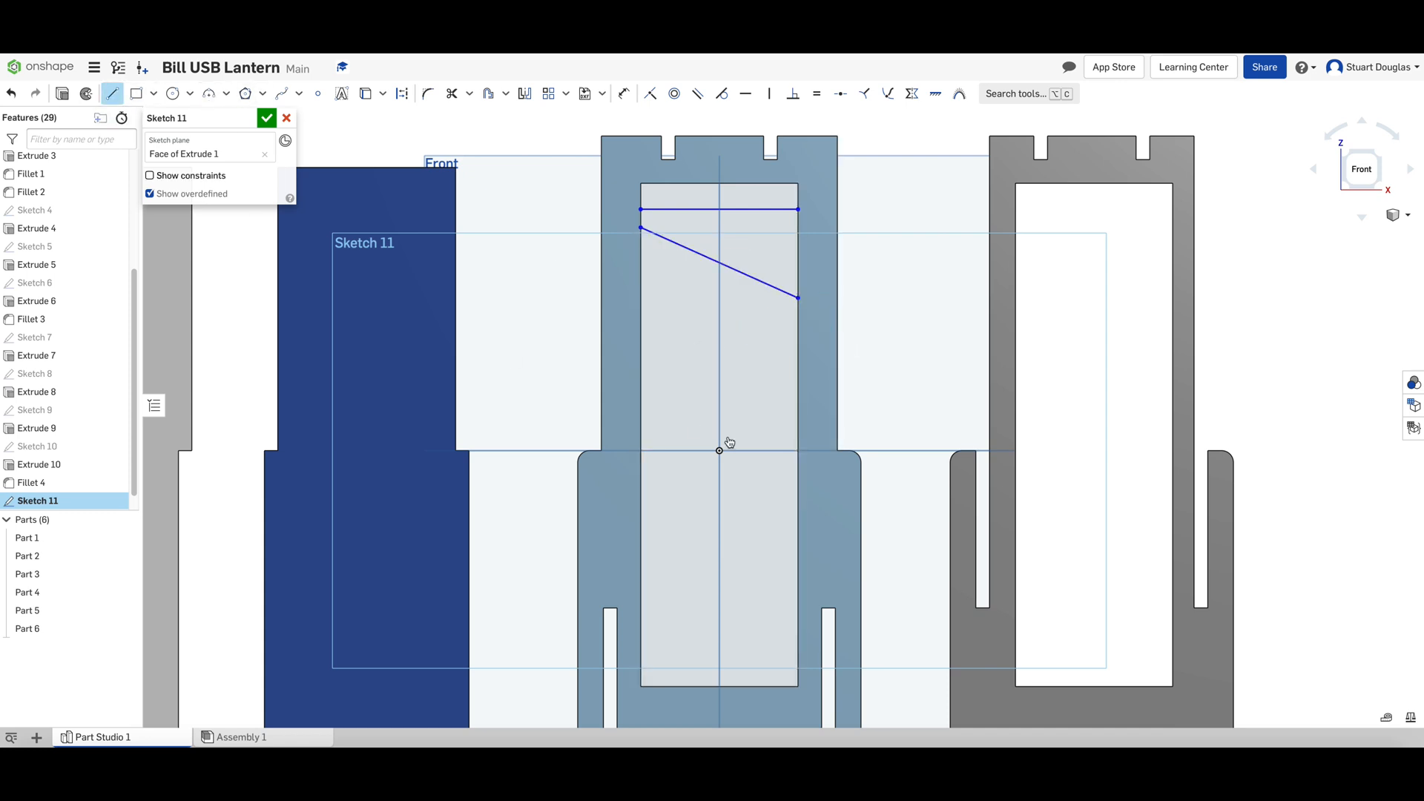
click(641, 355)
click(674, 330)
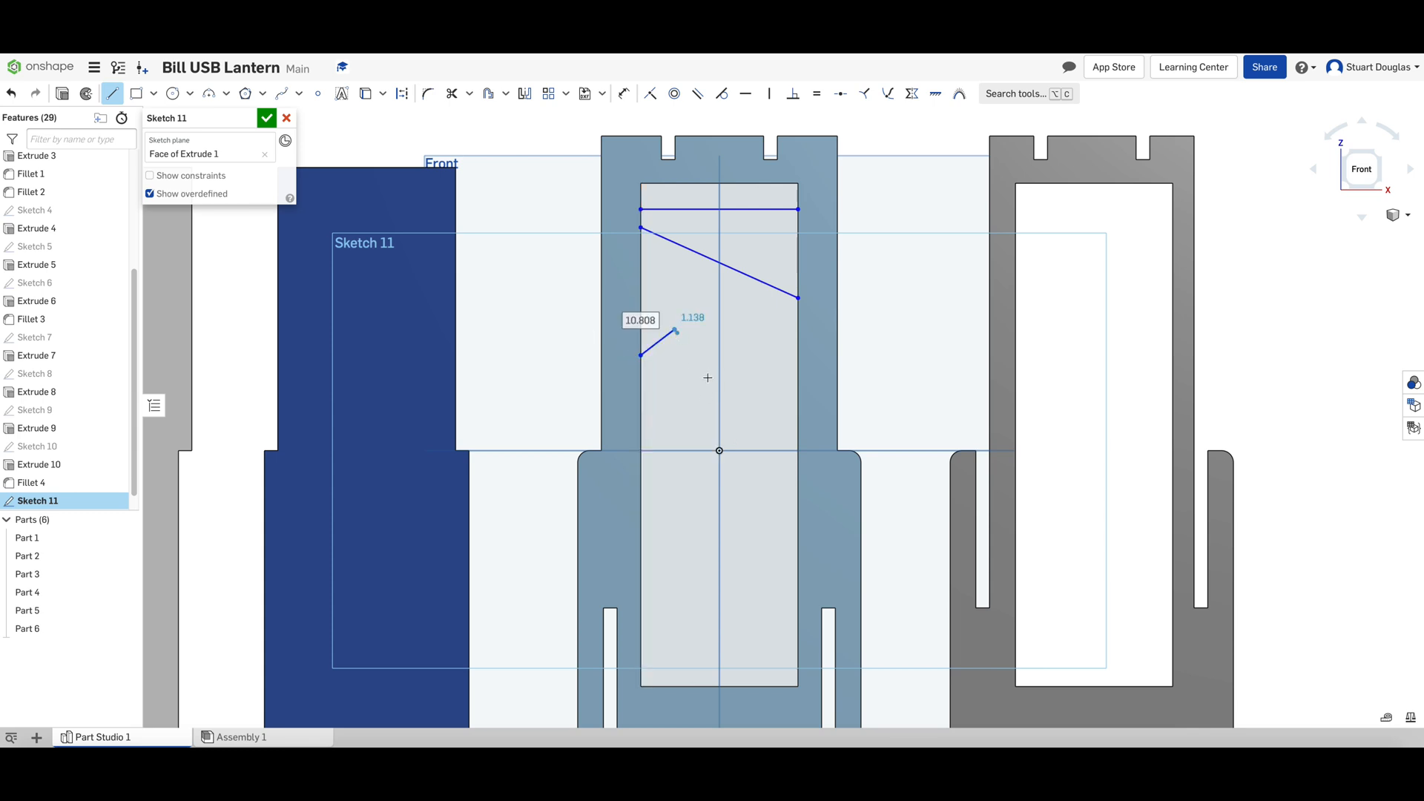
click(697, 382)
click(709, 348)
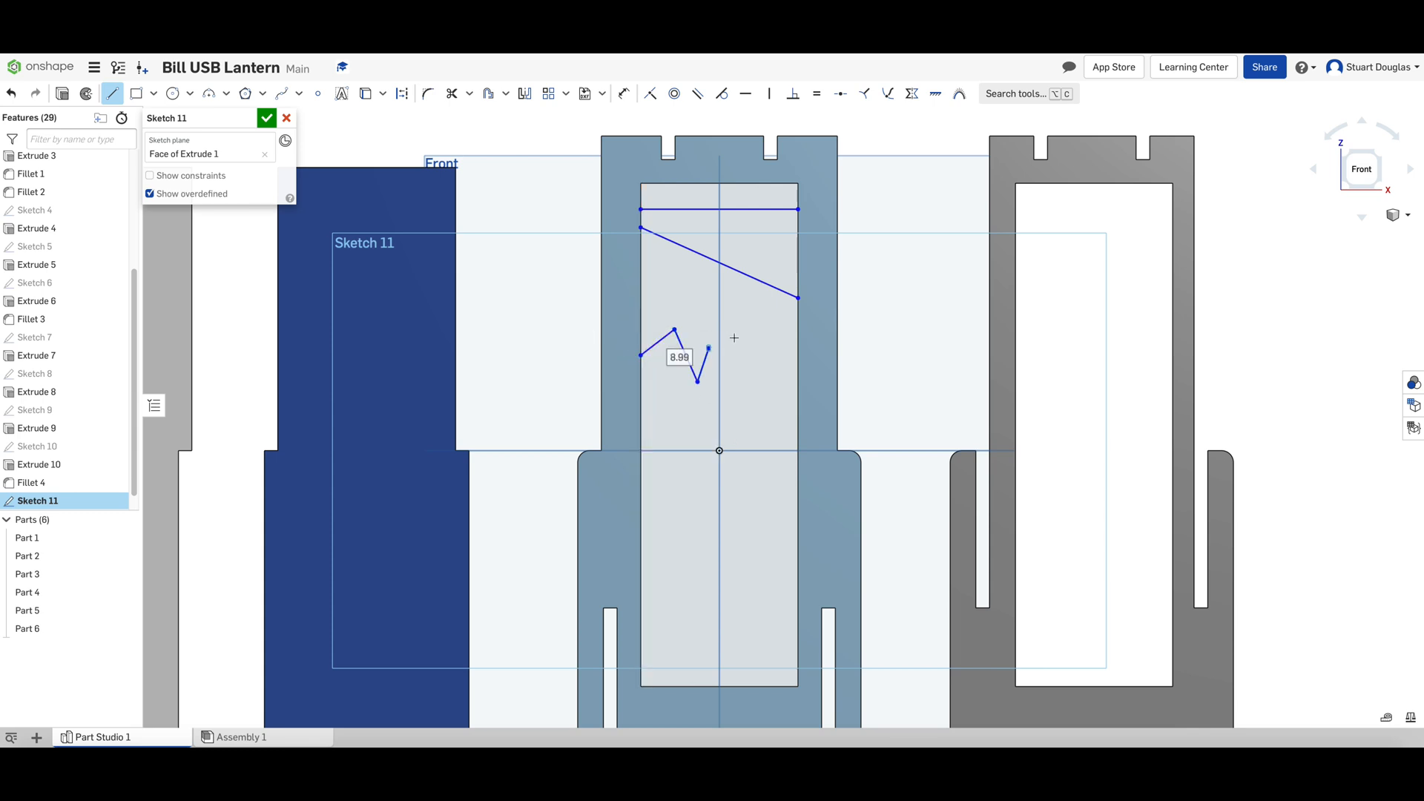
click(757, 321)
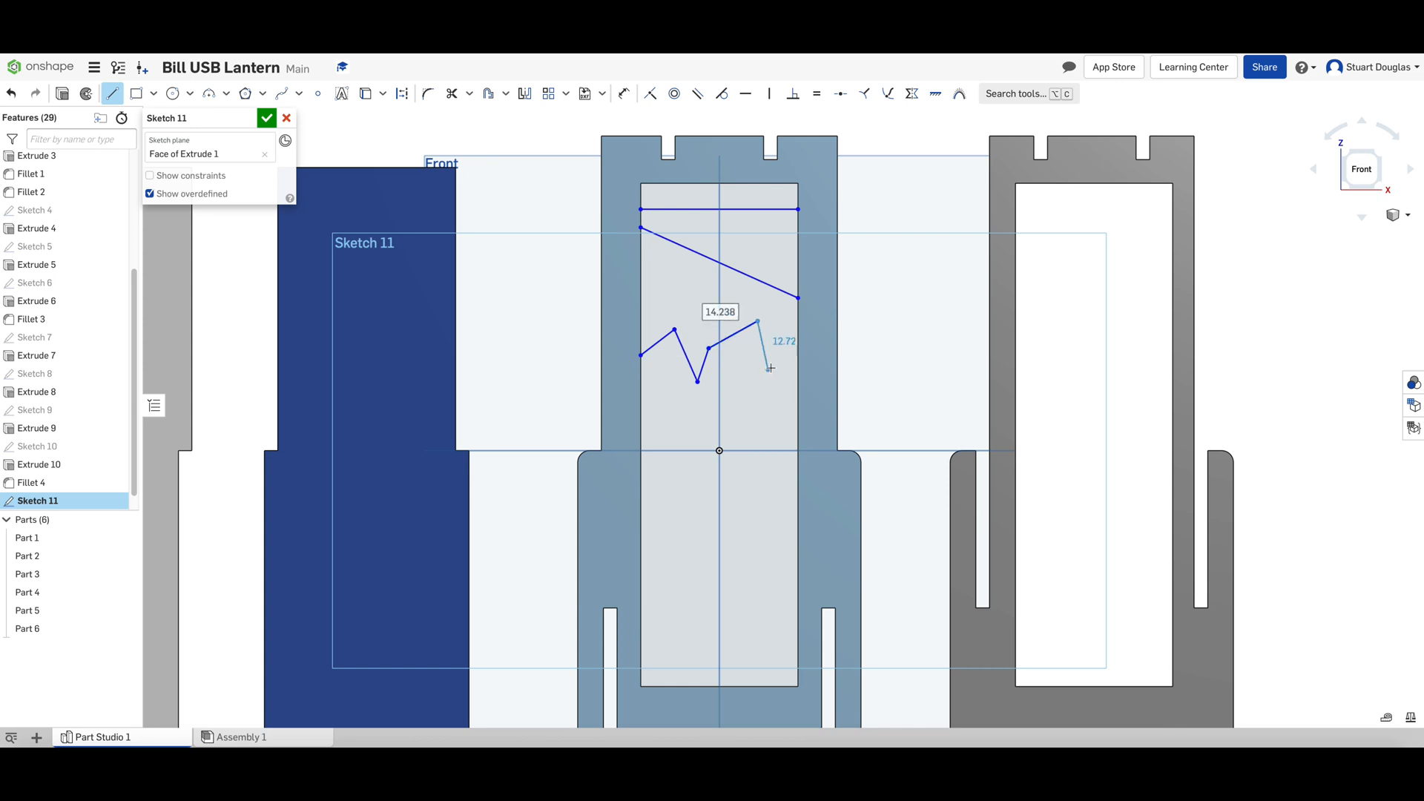
click(771, 367)
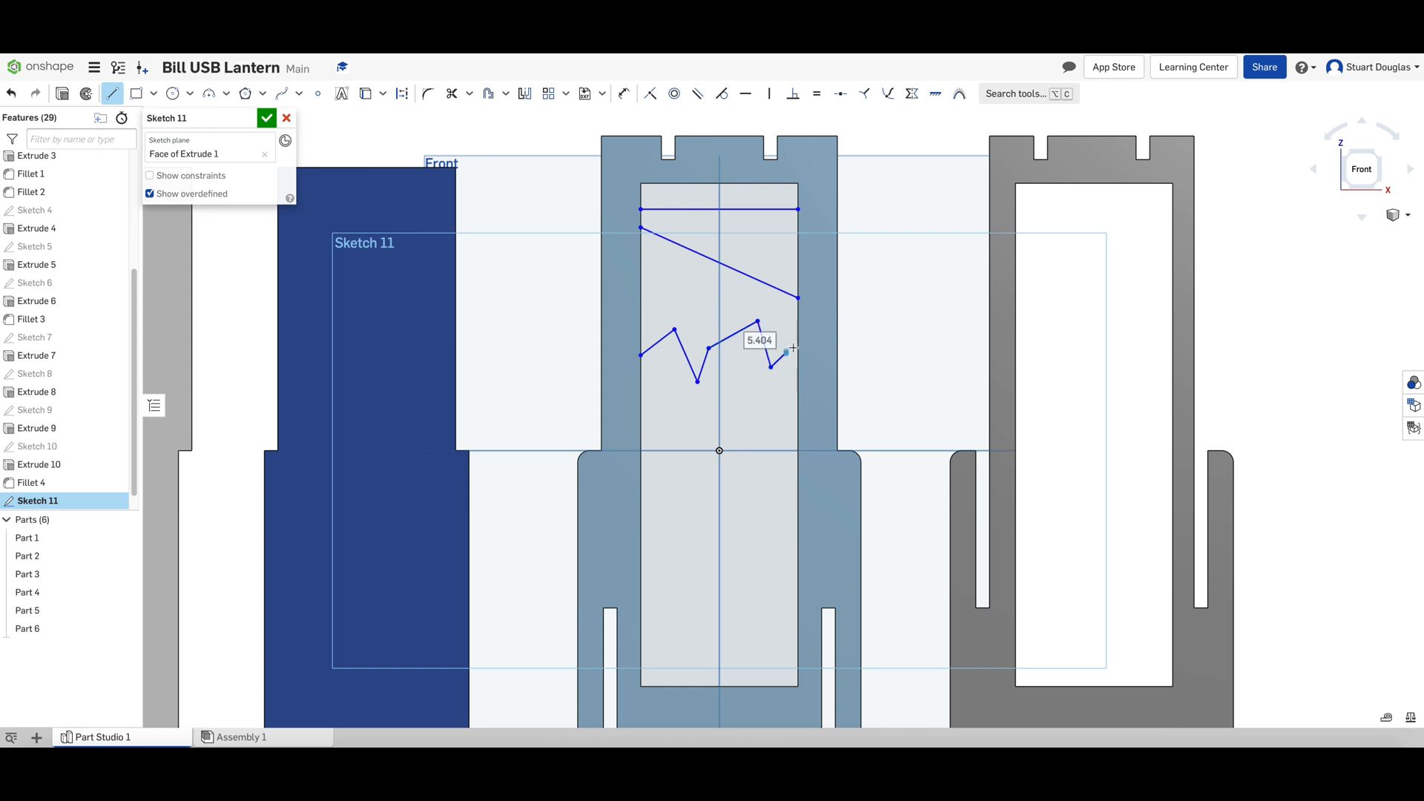
click(797, 344)
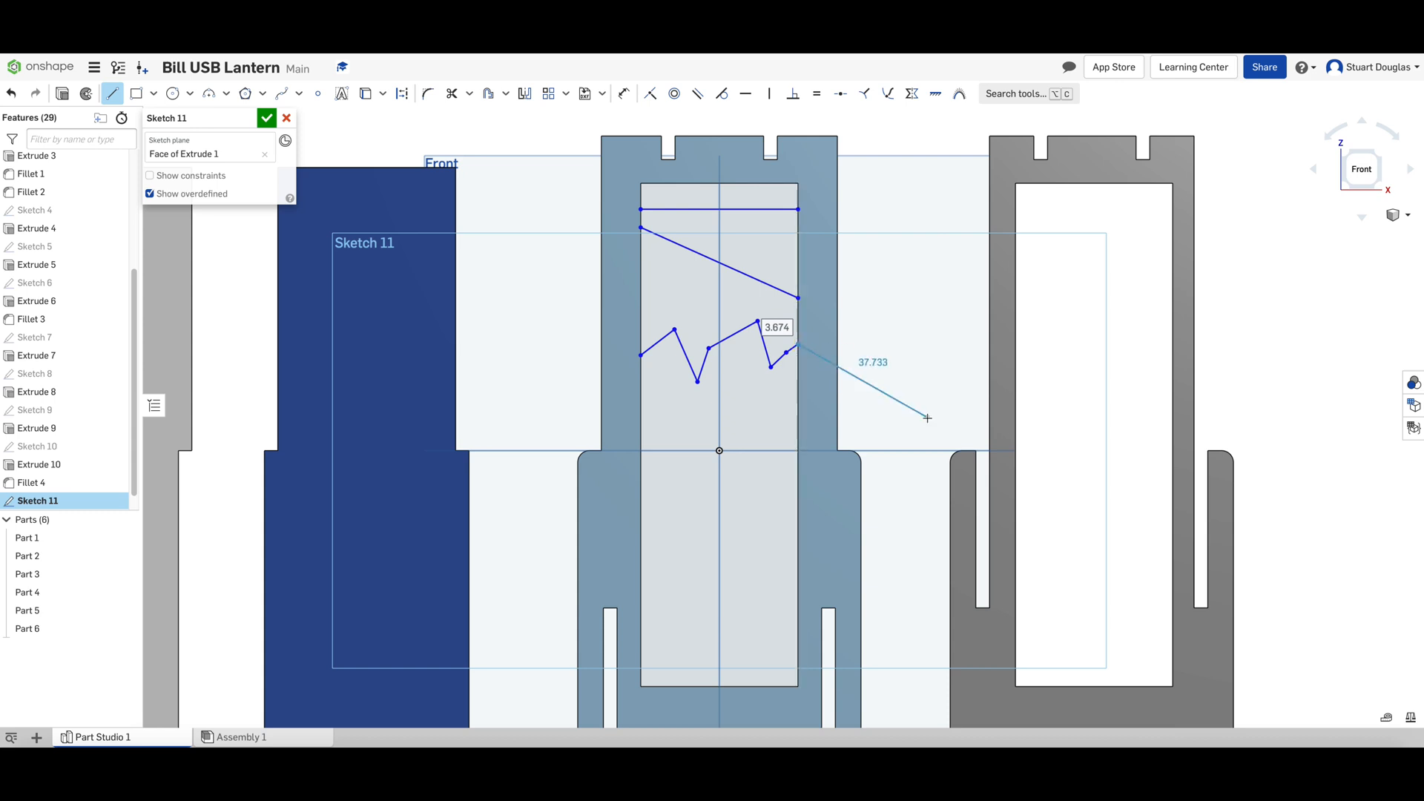
key(Escape)
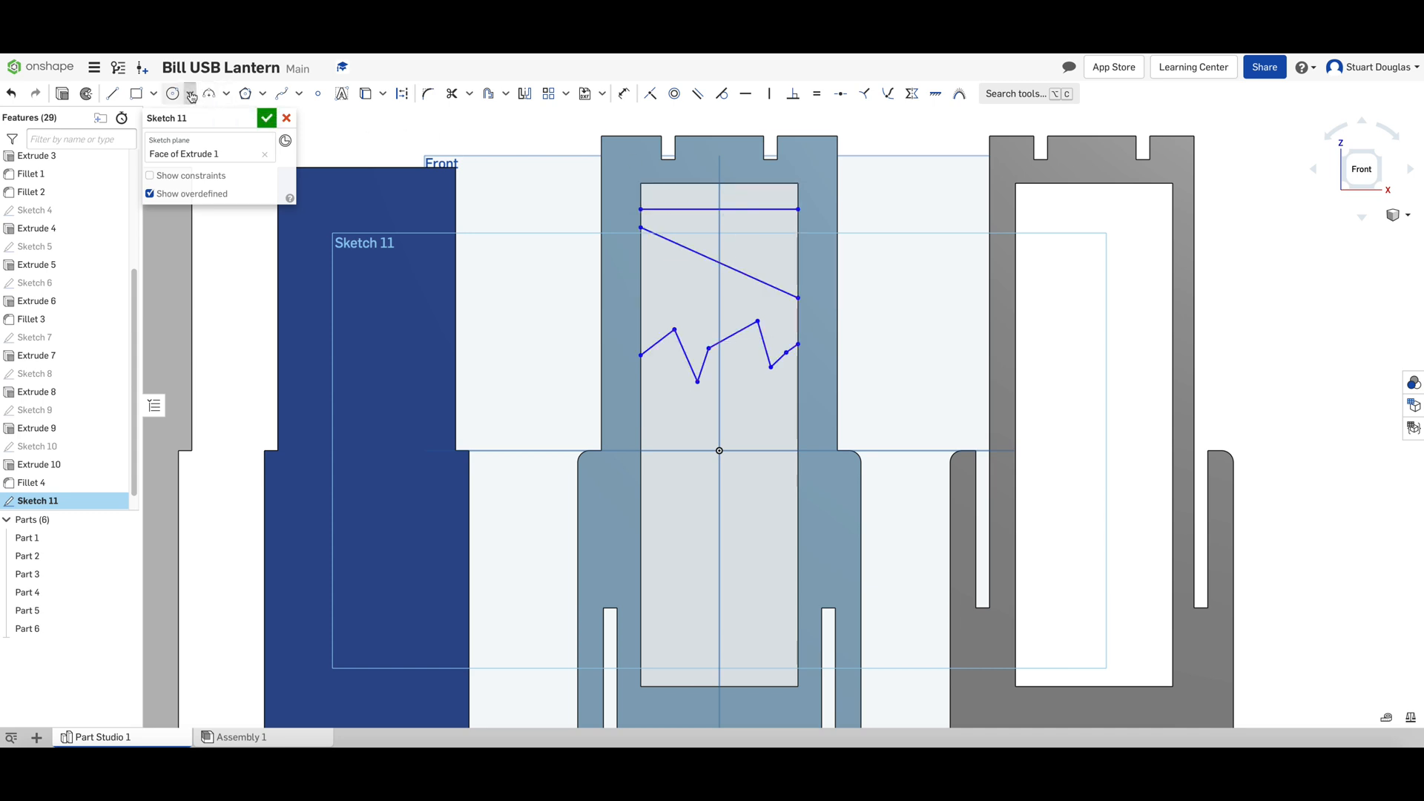
Step: Draw a center point circle about 10.3 mm in diameter between the horizontal and sloping lines, near the opening's right edge
click(192, 94)
click(191, 94)
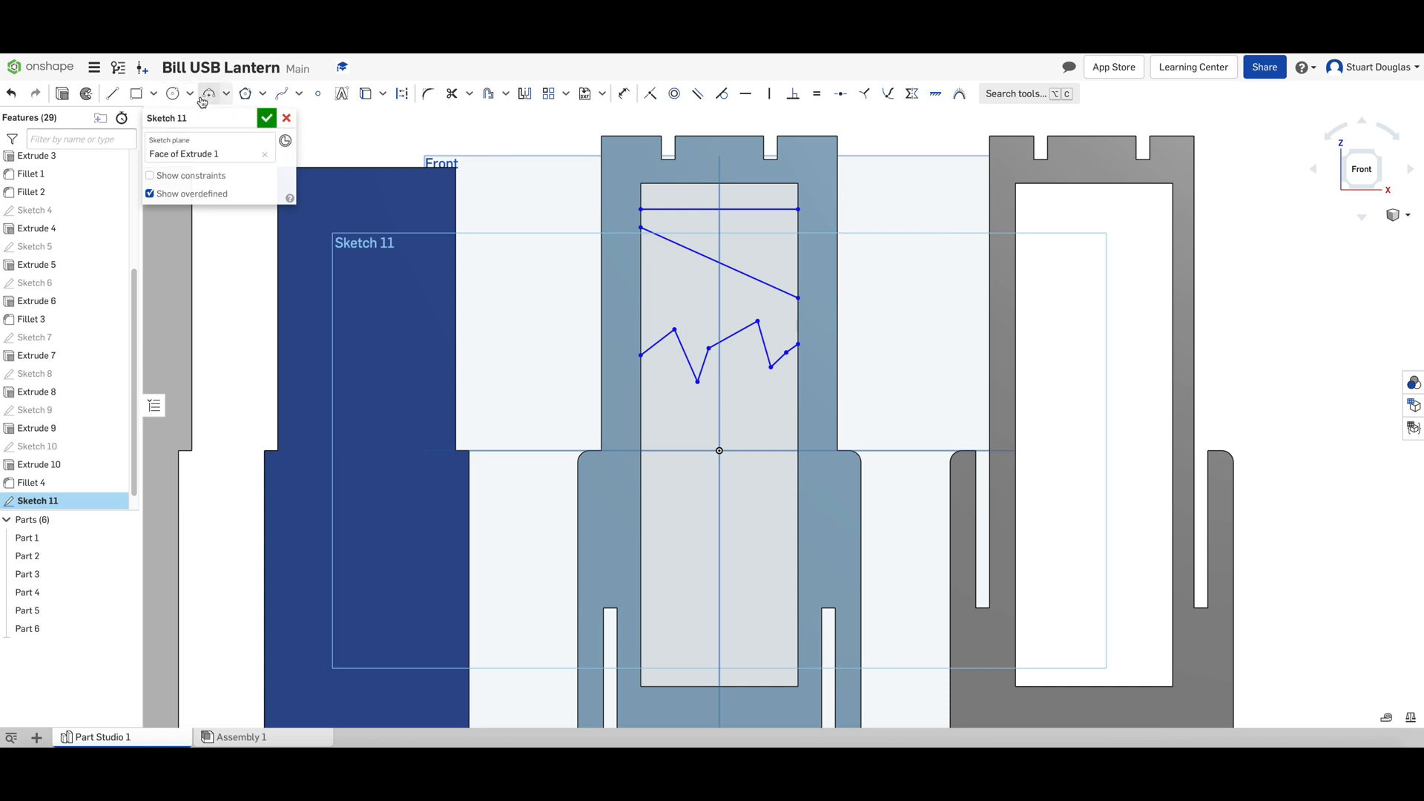
click(190, 94)
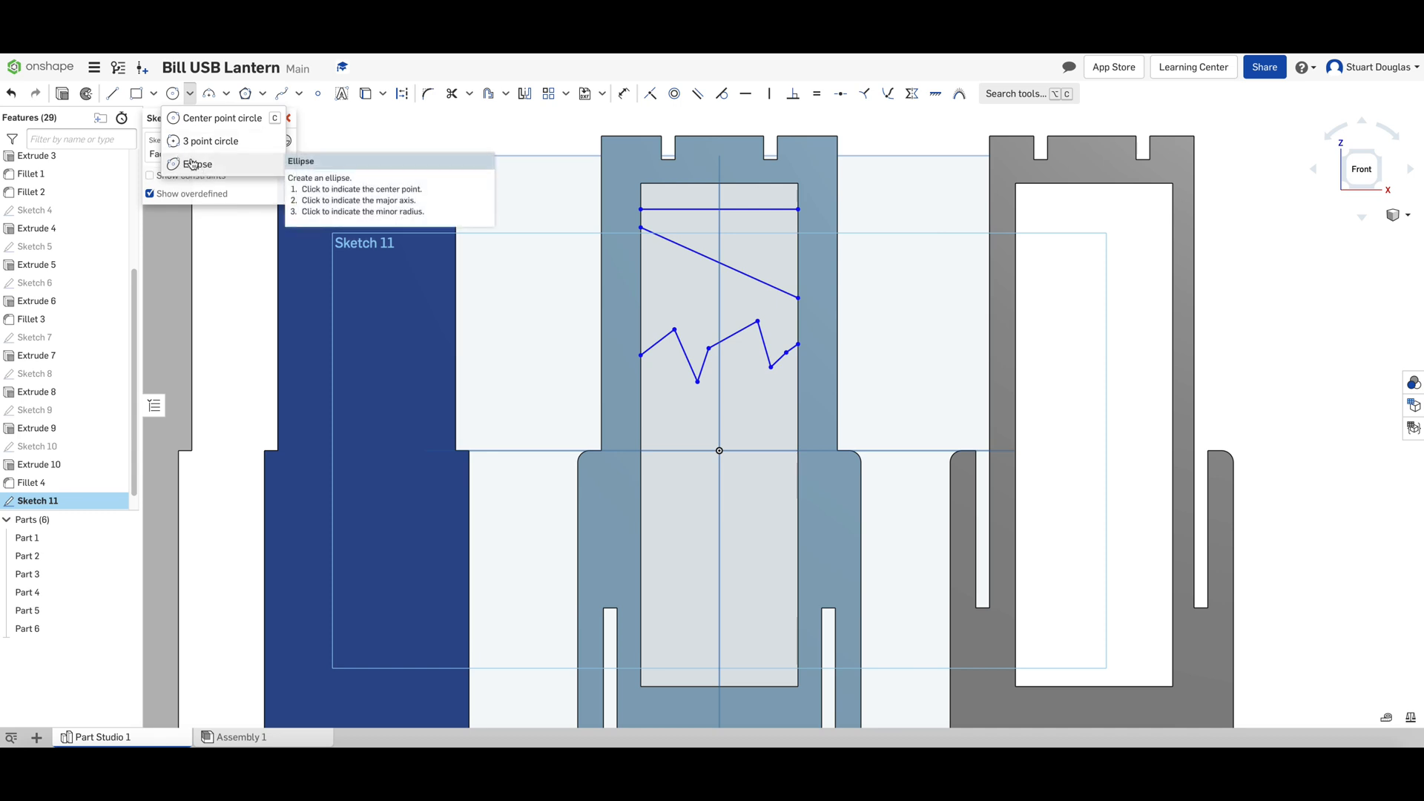
click(210, 121)
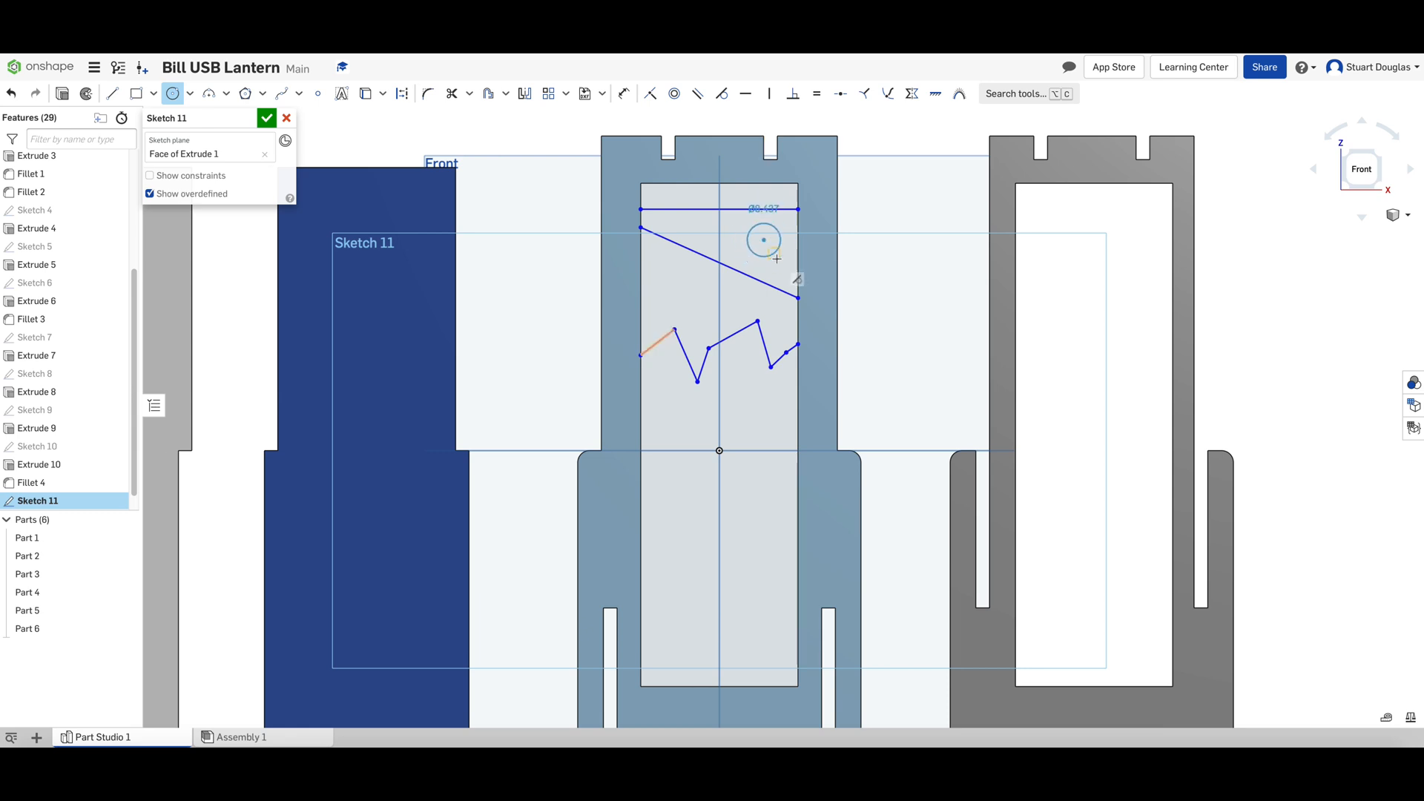
scroll(776, 258, up, 5)
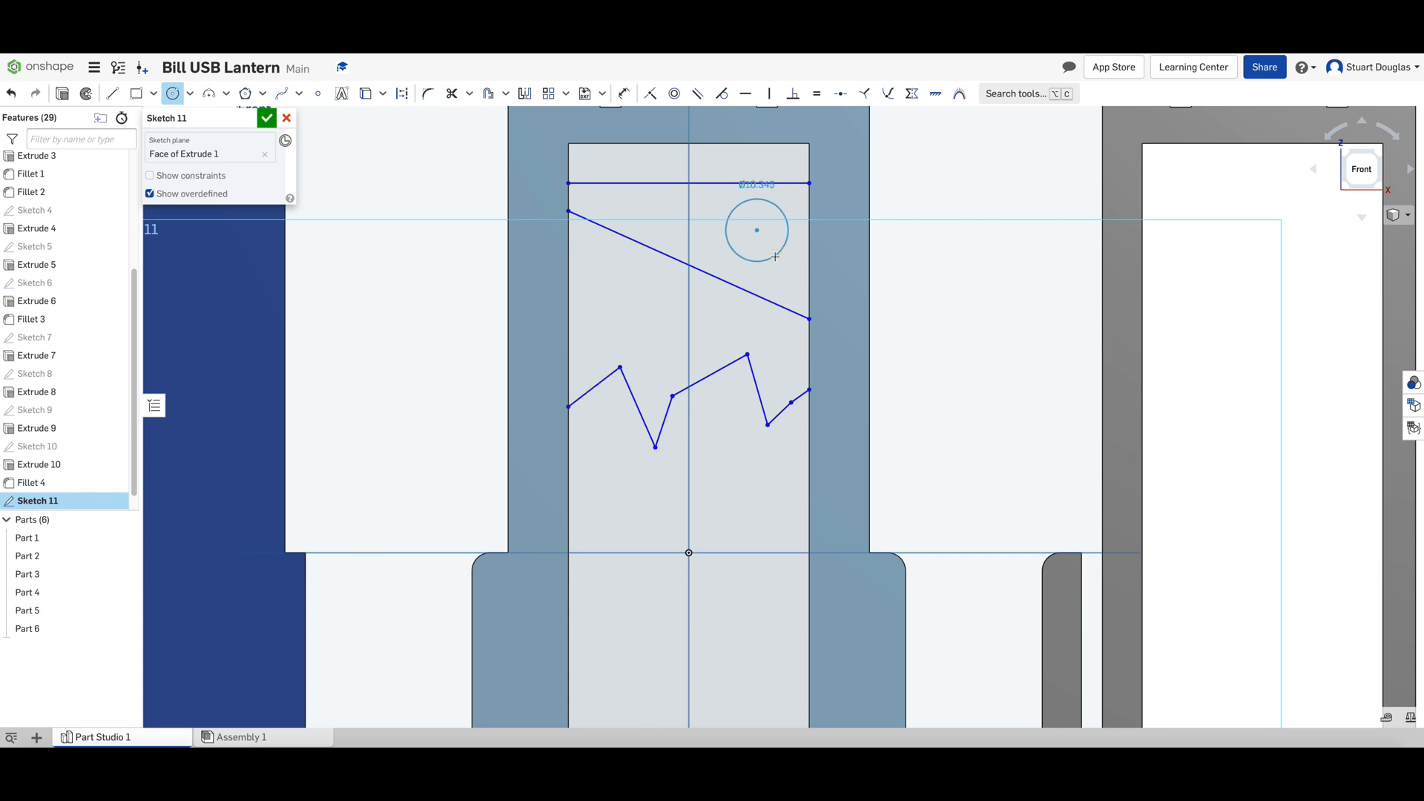
click(774, 257)
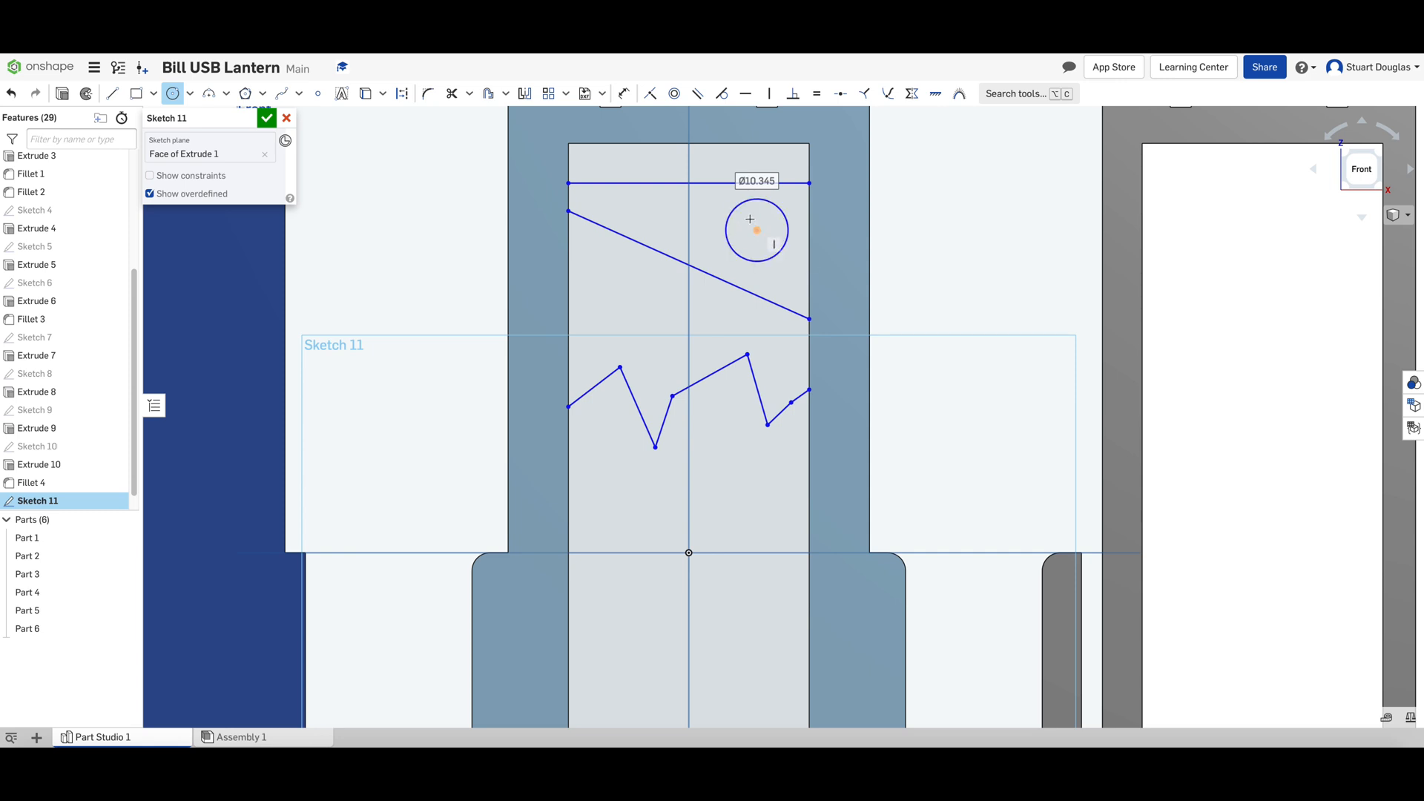
Step: Dimension the circle's diameter to 10 mm and shift the circle slightly down and to the right
key(d)
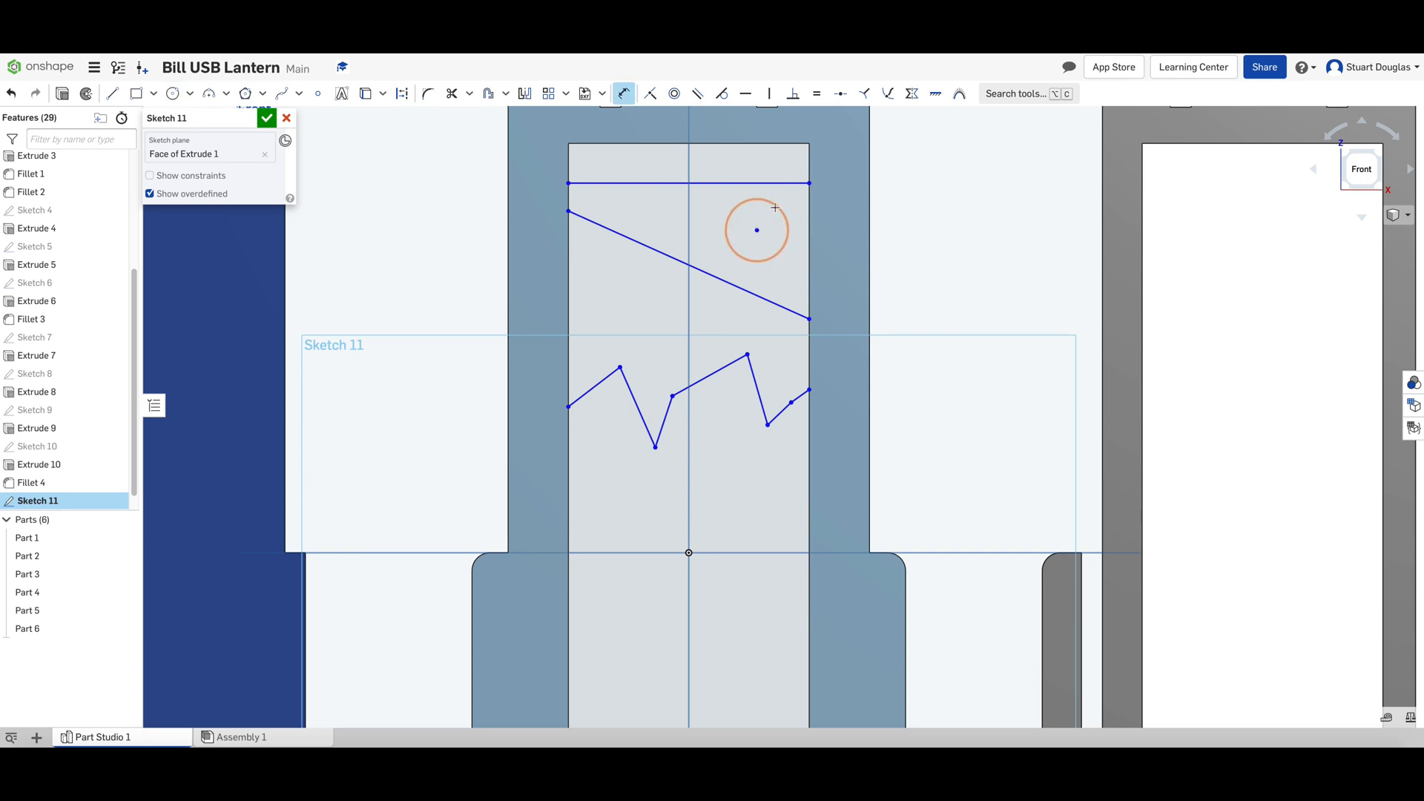
click(779, 208)
click(945, 197)
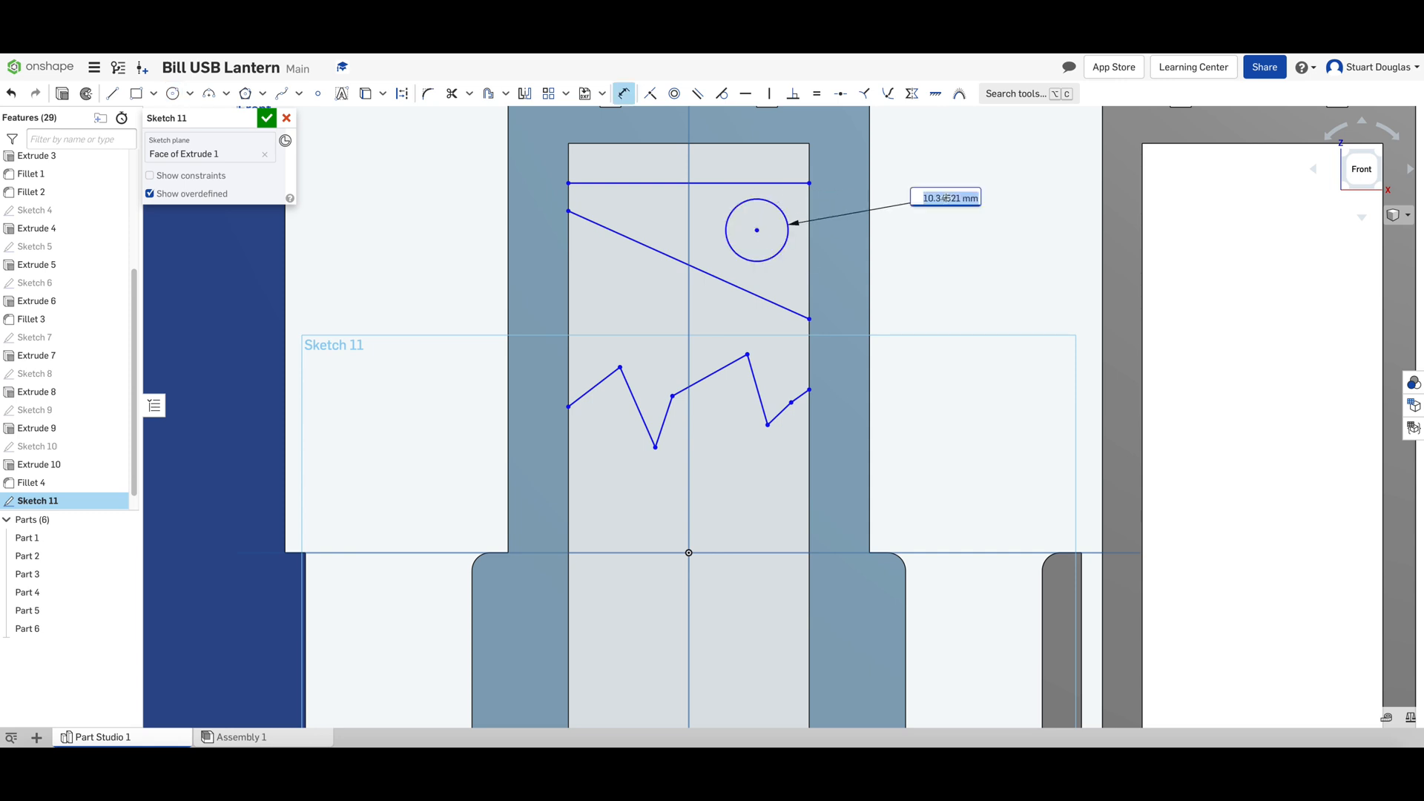
text(10)
key(Return)
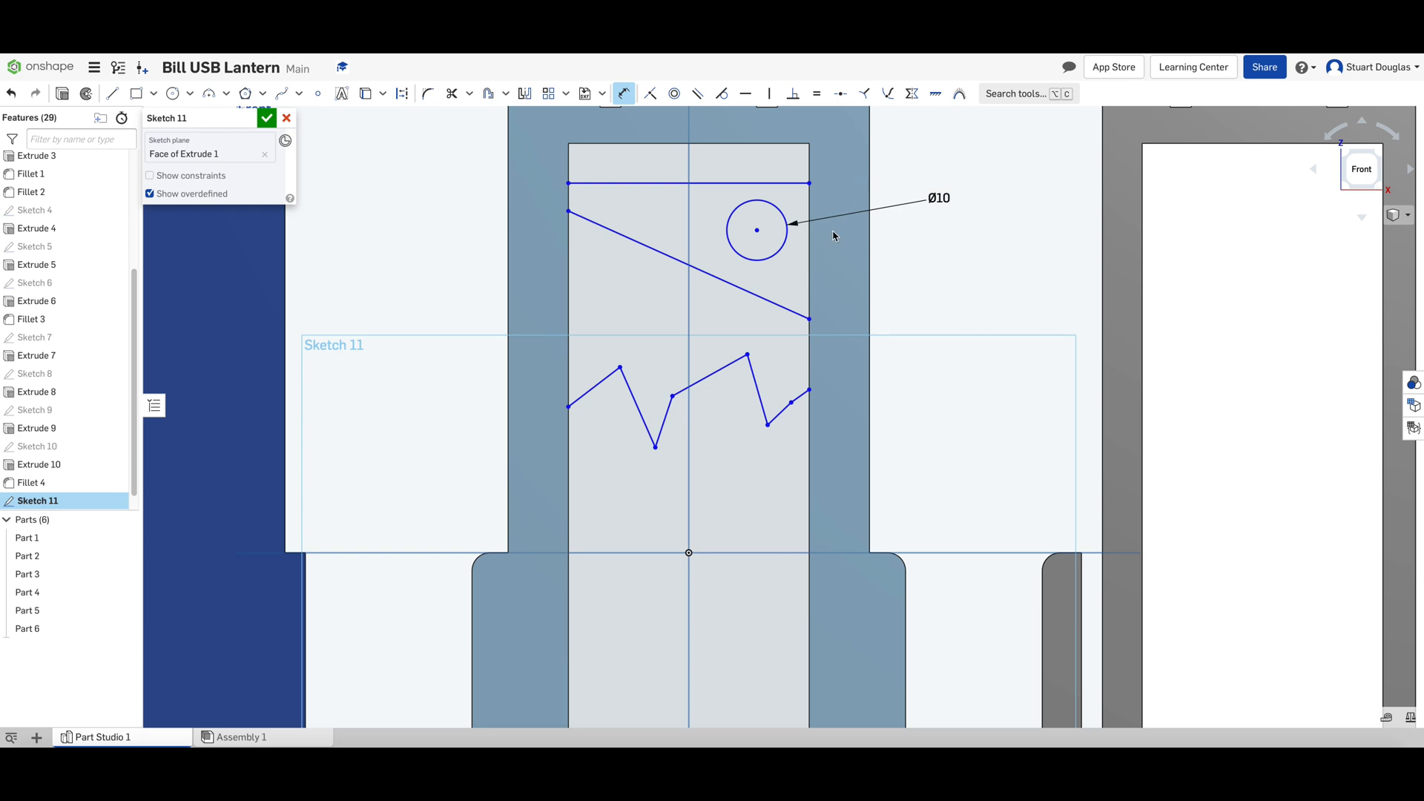
key(Escape)
mouse_move(758, 234)
mouse_down()
mouse_move(776, 257)
mouse_move(754, 217)
mouse_move(763, 241)
mouse_move(733, 224)
mouse_move(762, 239)
mouse_up()
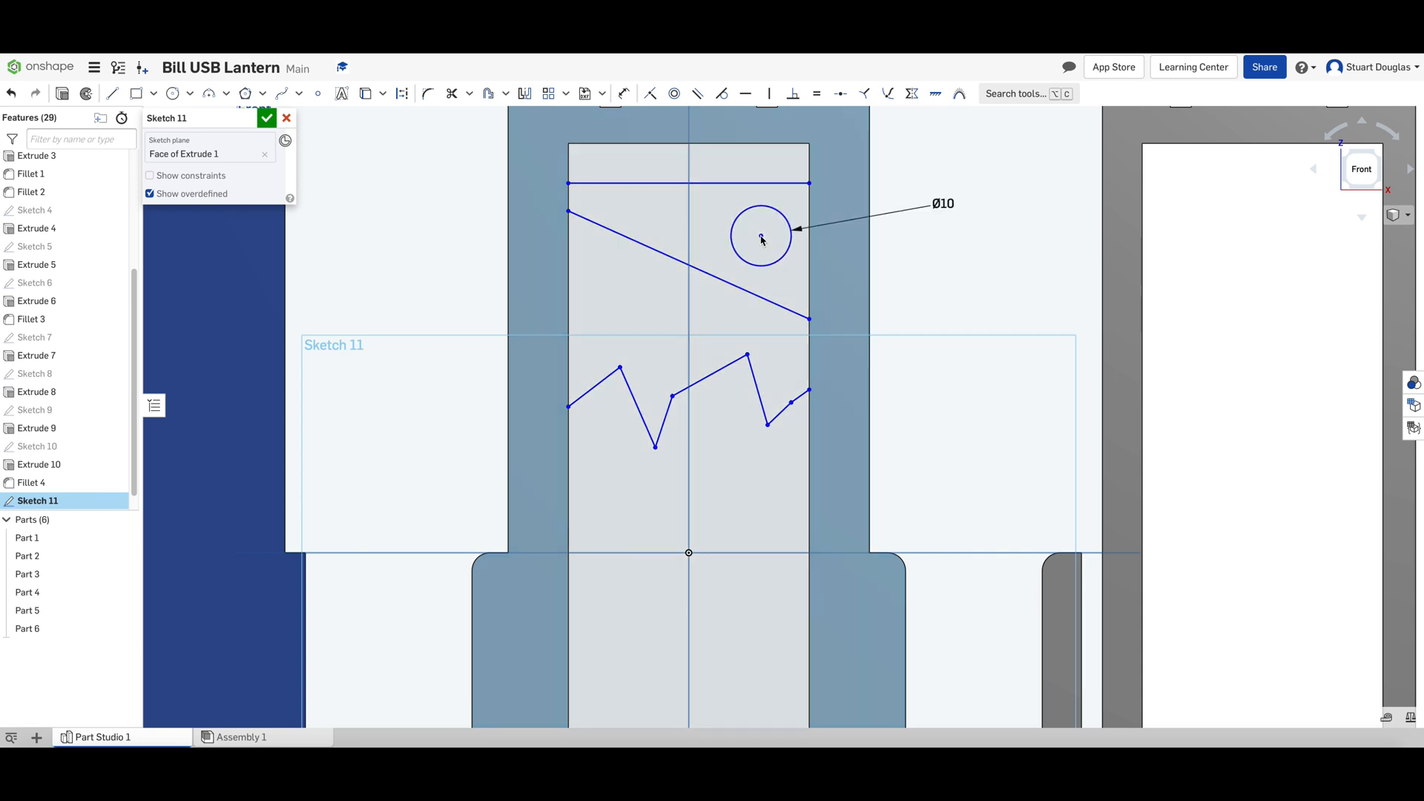
Step: Draw an ellipse about 8.2 mm wide and 4.6 mm high between the horizontal and sloping lines, near the opening's left edge
click(190, 95)
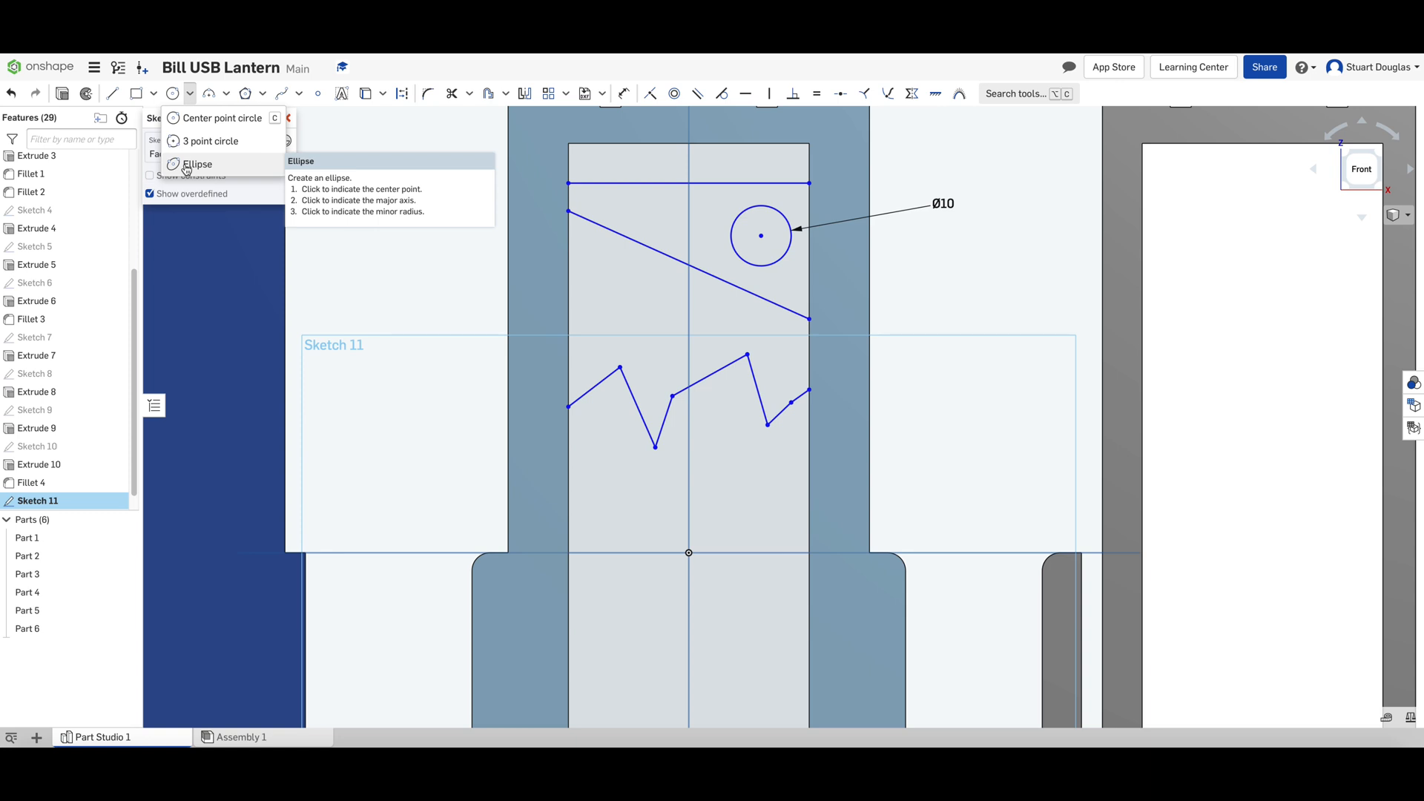
click(186, 166)
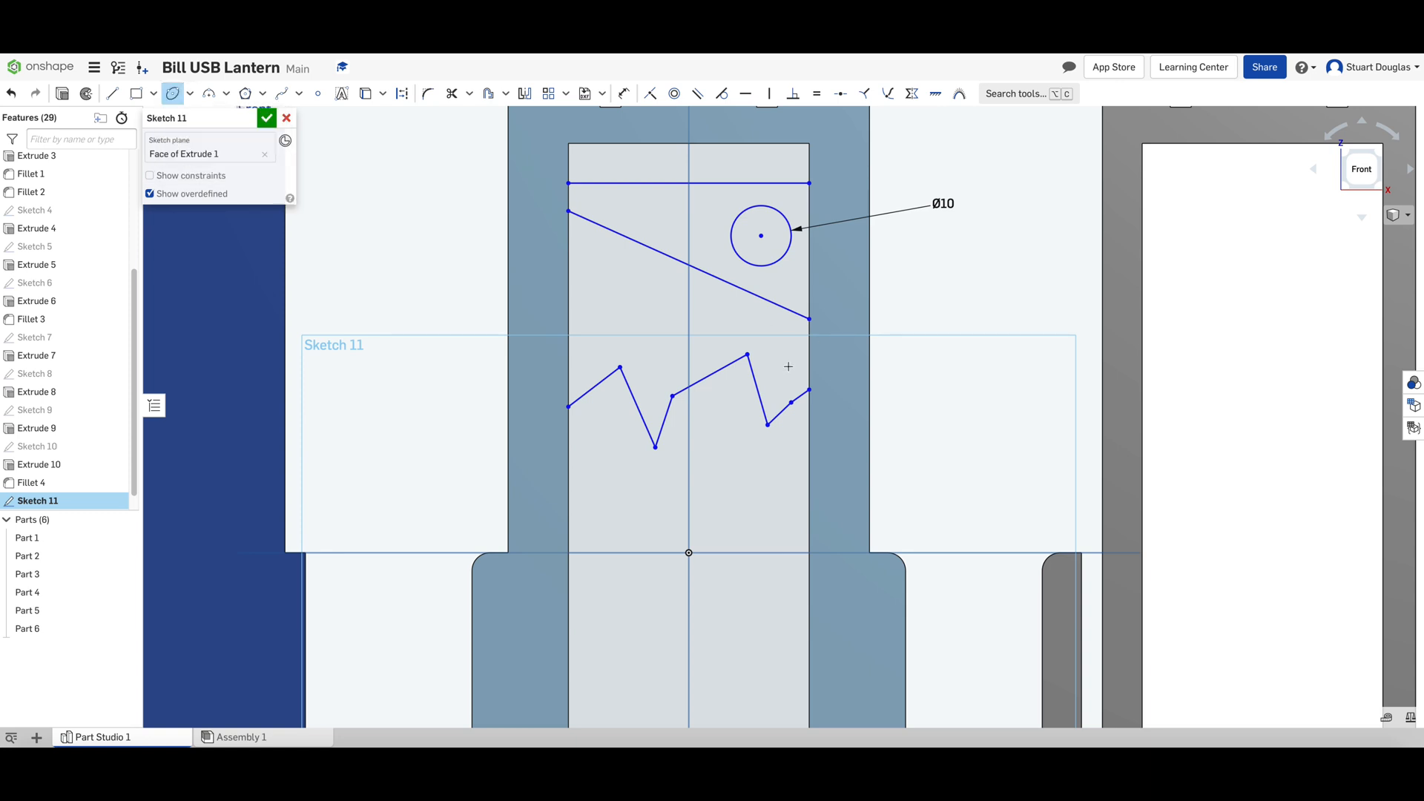
scroll(760, 511, up, 2)
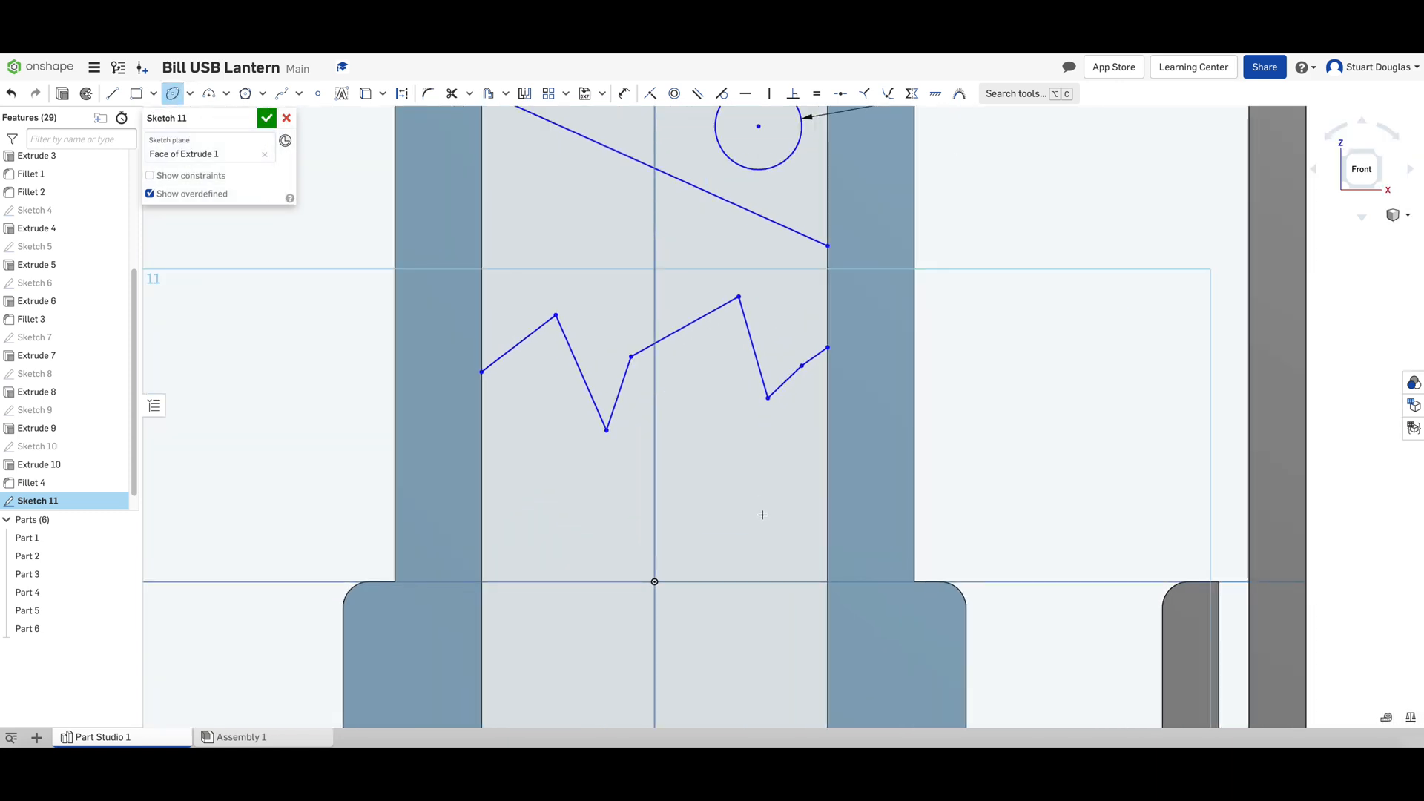
scroll(762, 514, down, 3)
scroll(801, 486, up, 3)
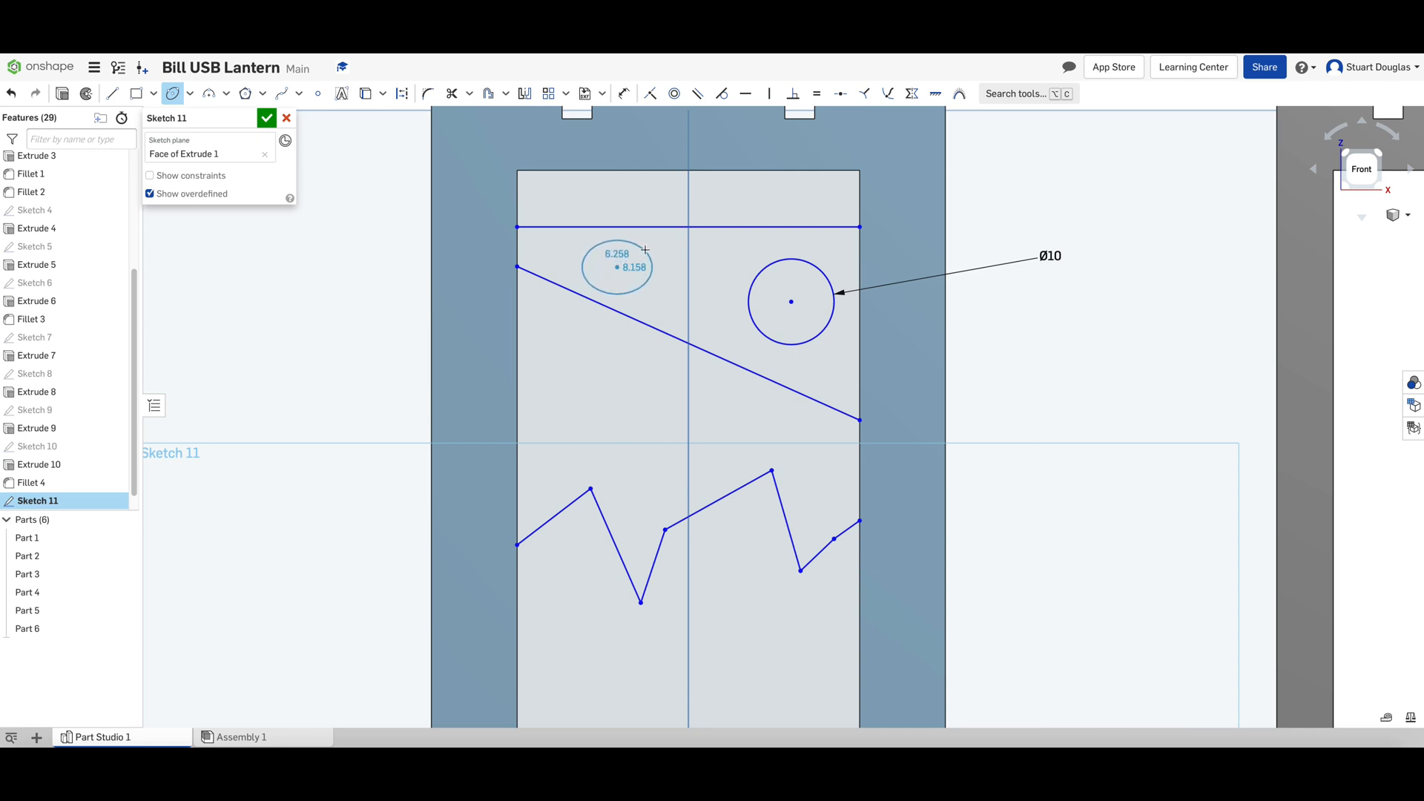
click(646, 256)
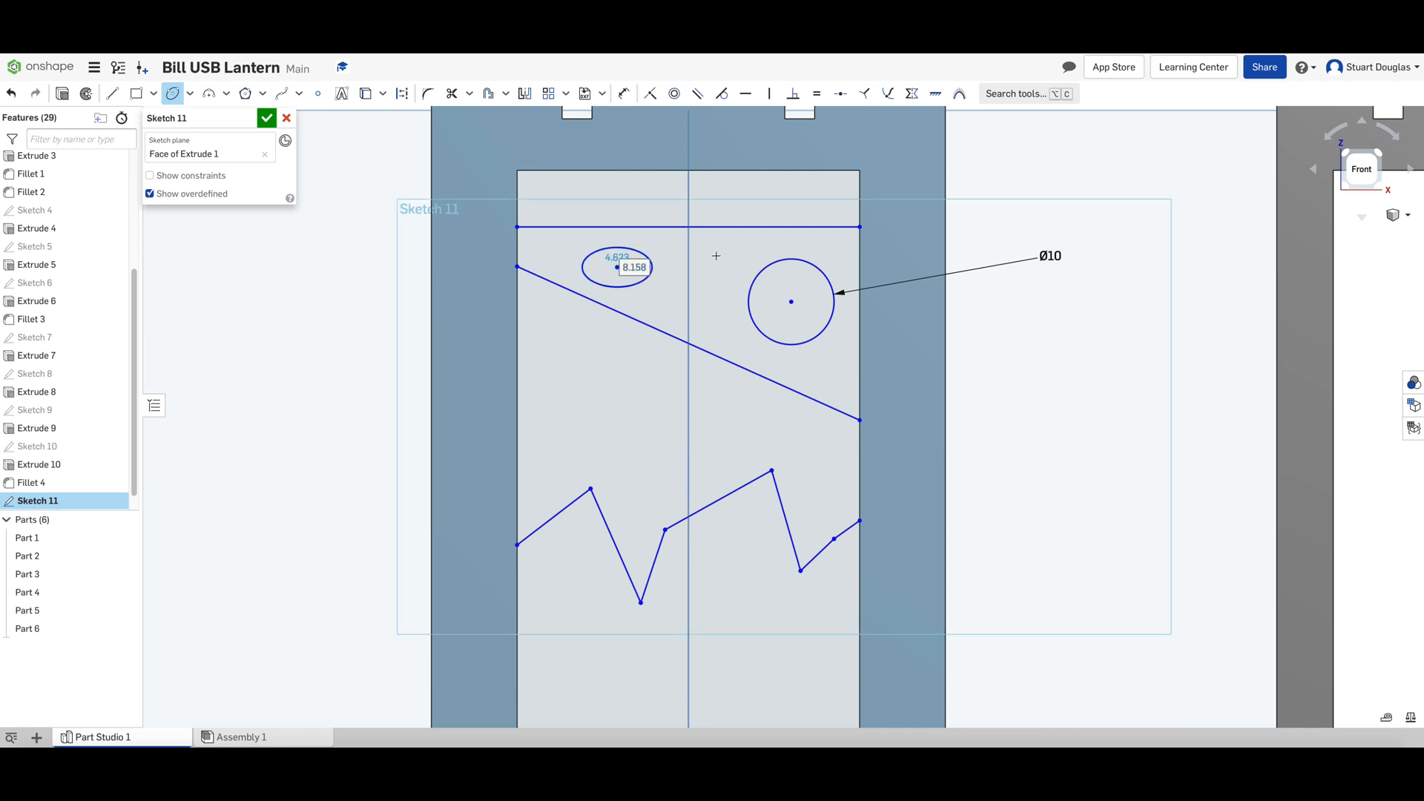
Step: Dimension the ellipse to 7.5 mm wide and 4 mm high
key(d)
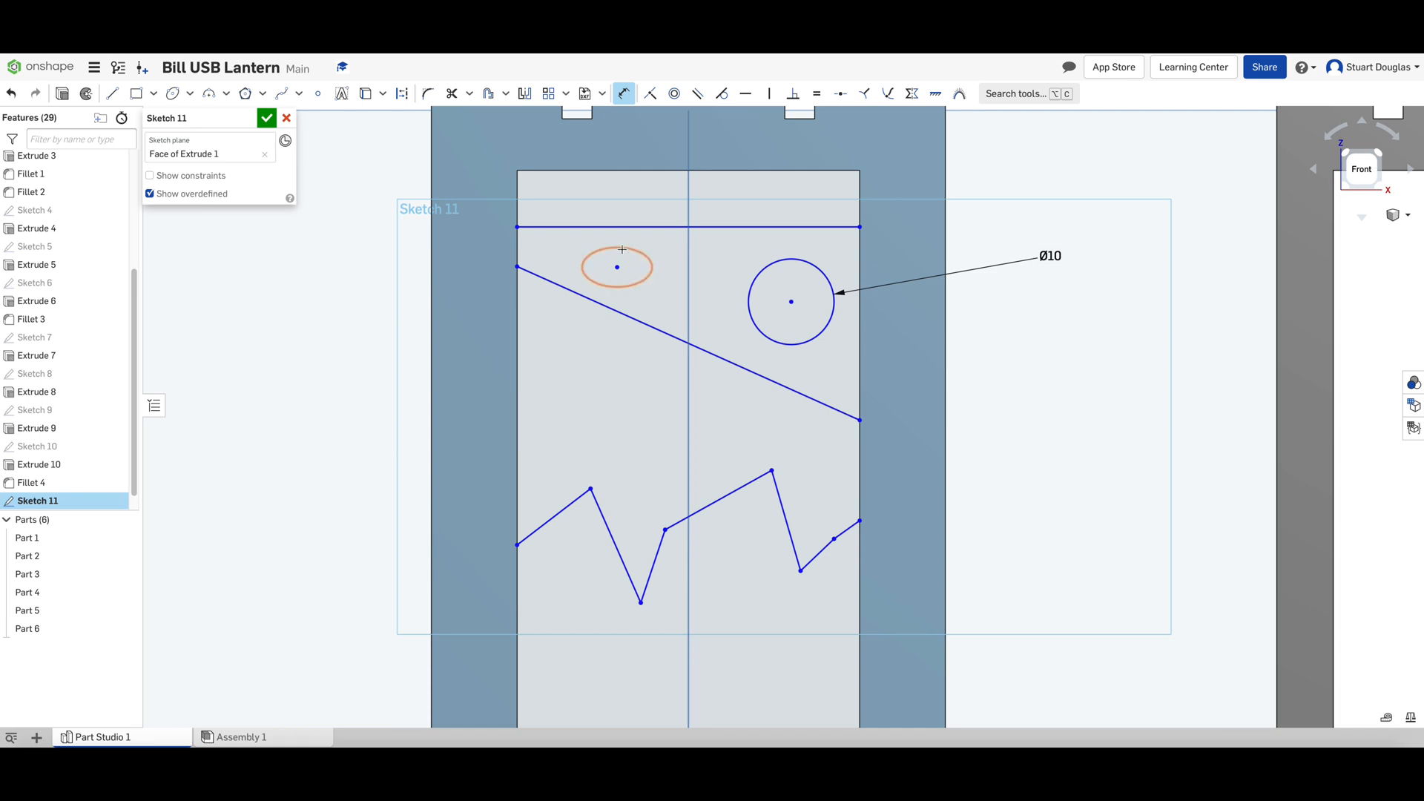
click(620, 248)
click(619, 210)
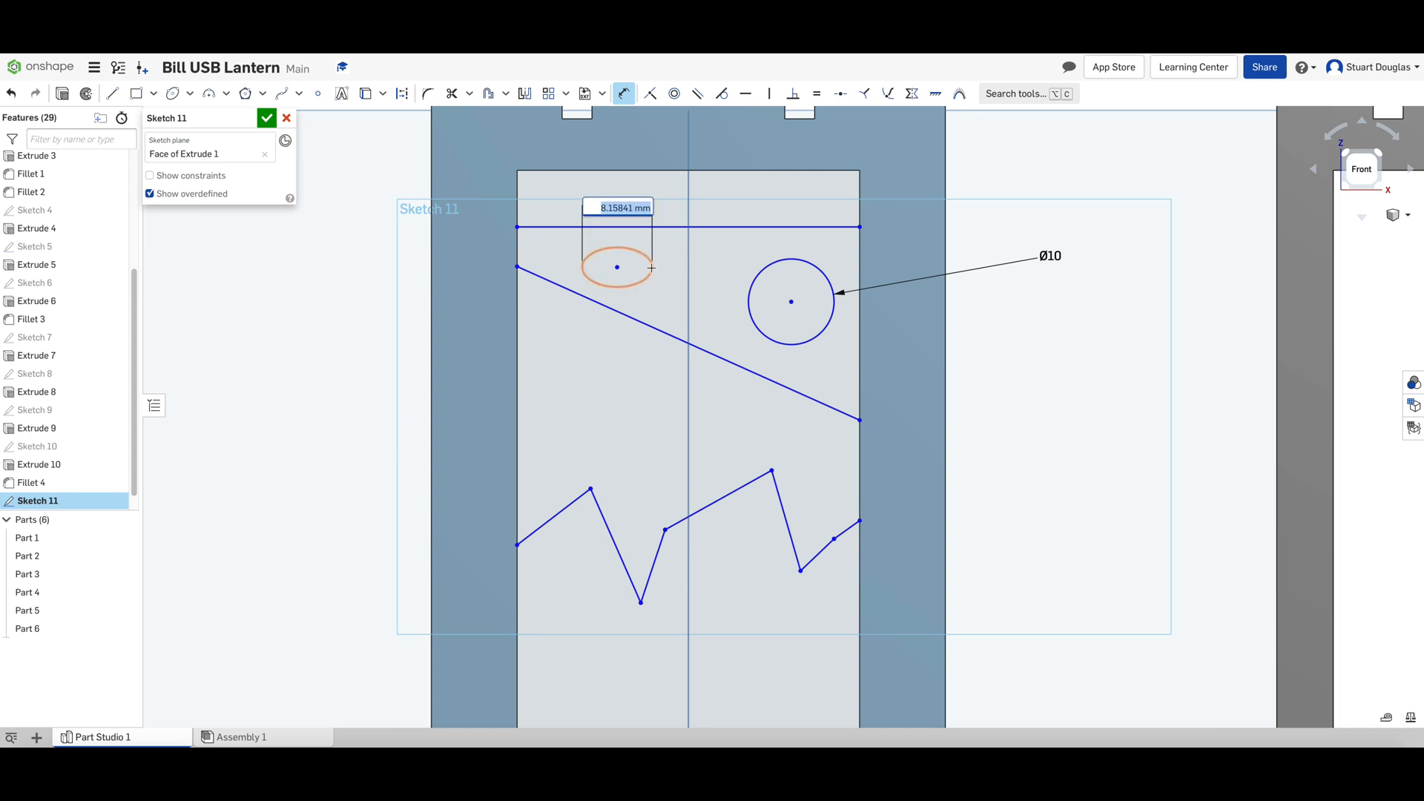
text(7.5)
key(Return)
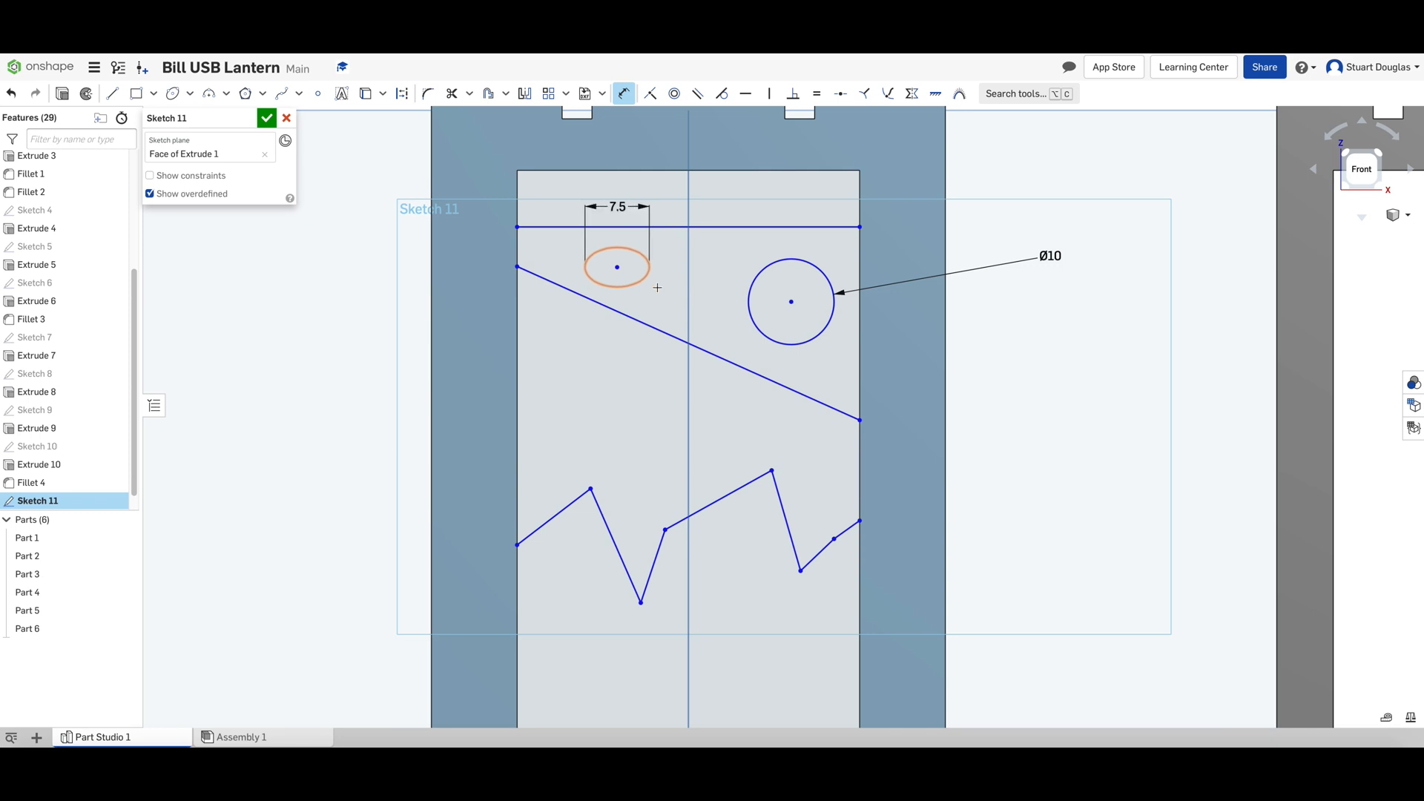
click(651, 275)
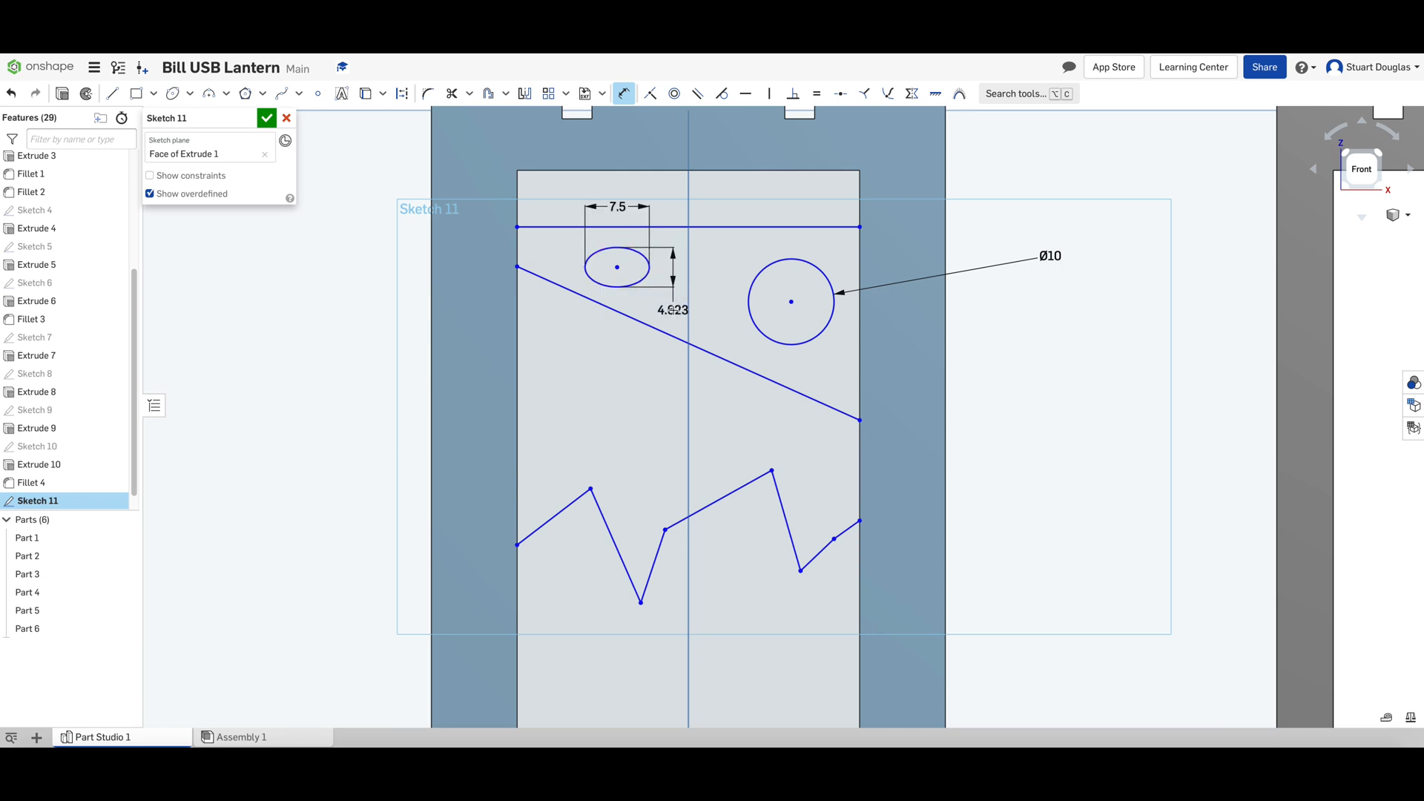
click(673, 310)
text(4)
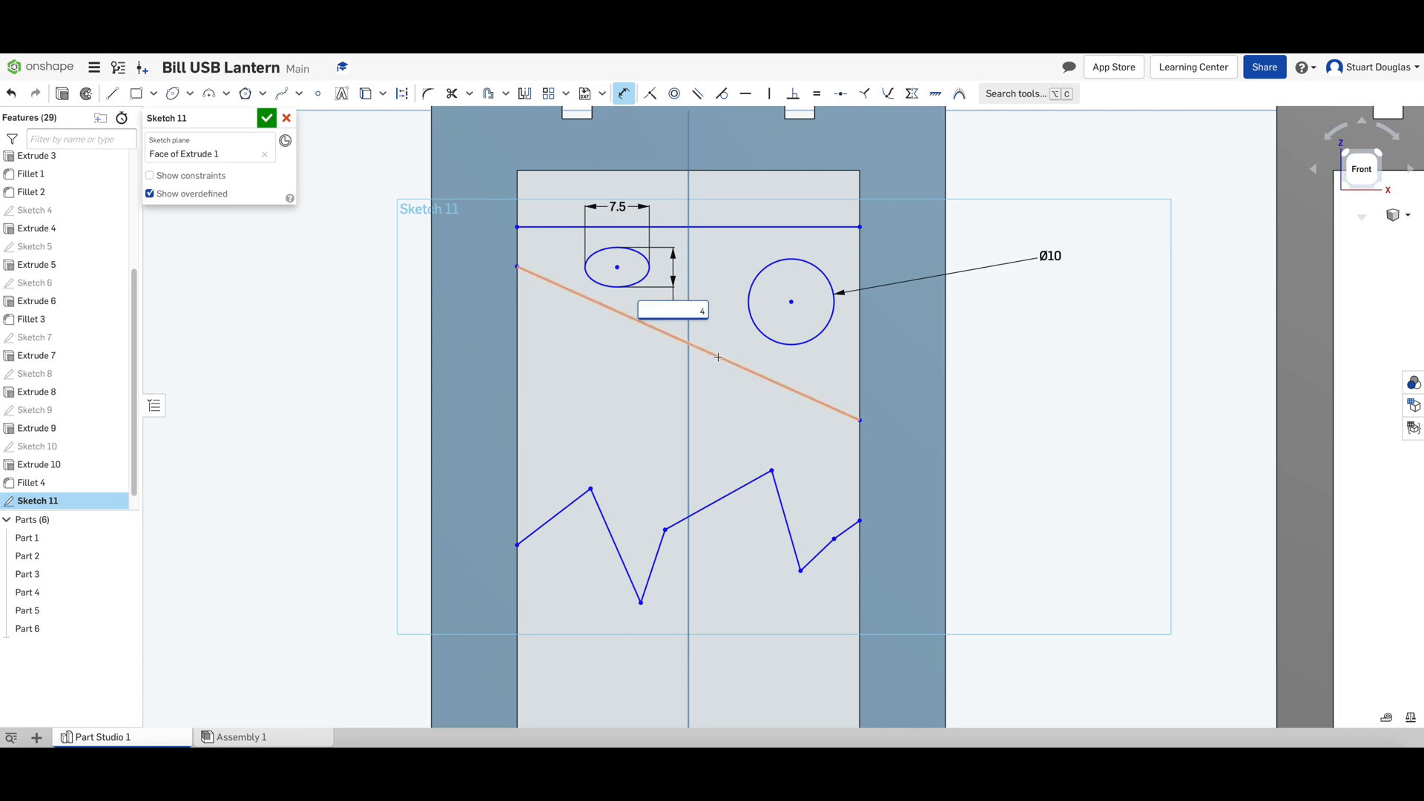
key(Return)
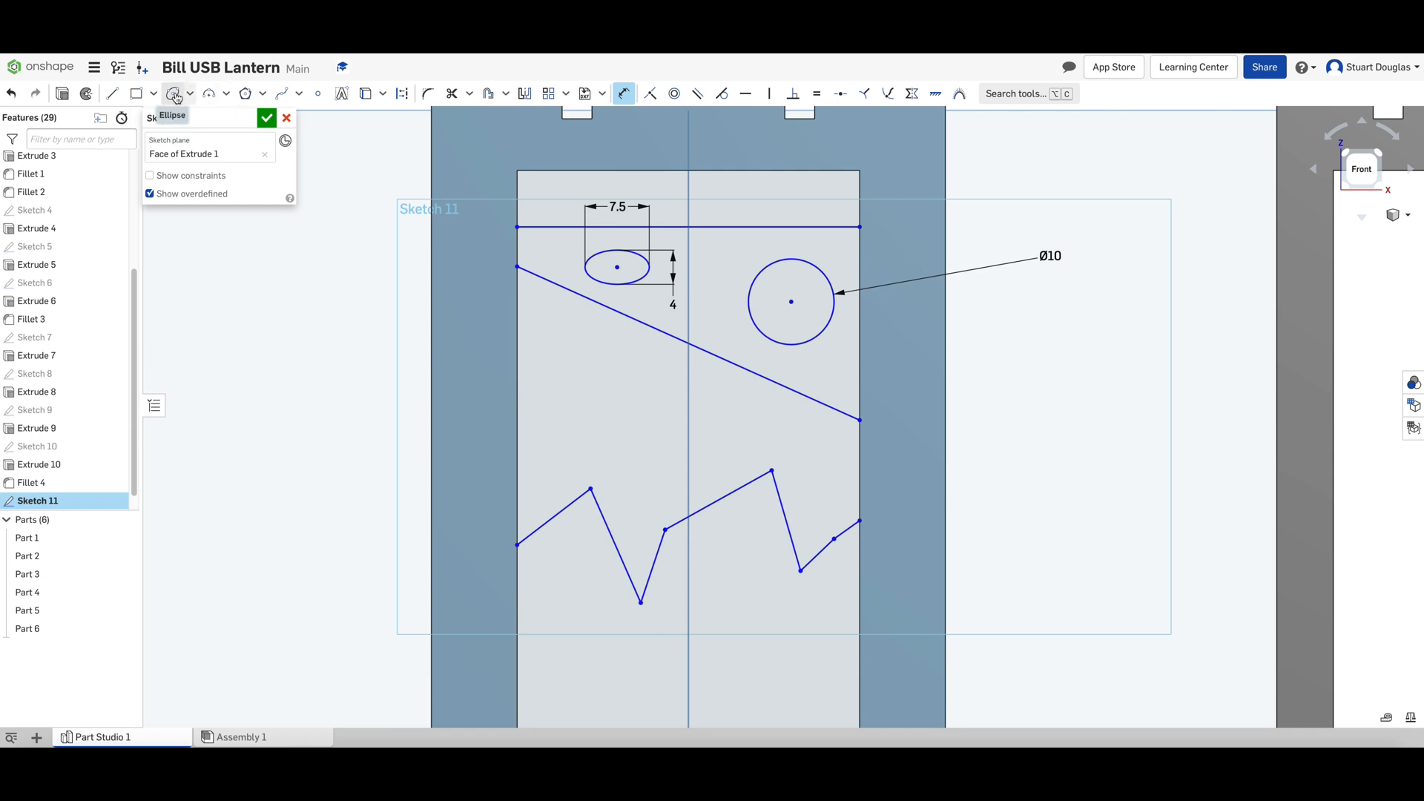
Step: Sketch a 3 point arc of about 8.4 mm radius across the opening's lower left corner, from its left edge to its bottom edge
click(227, 94)
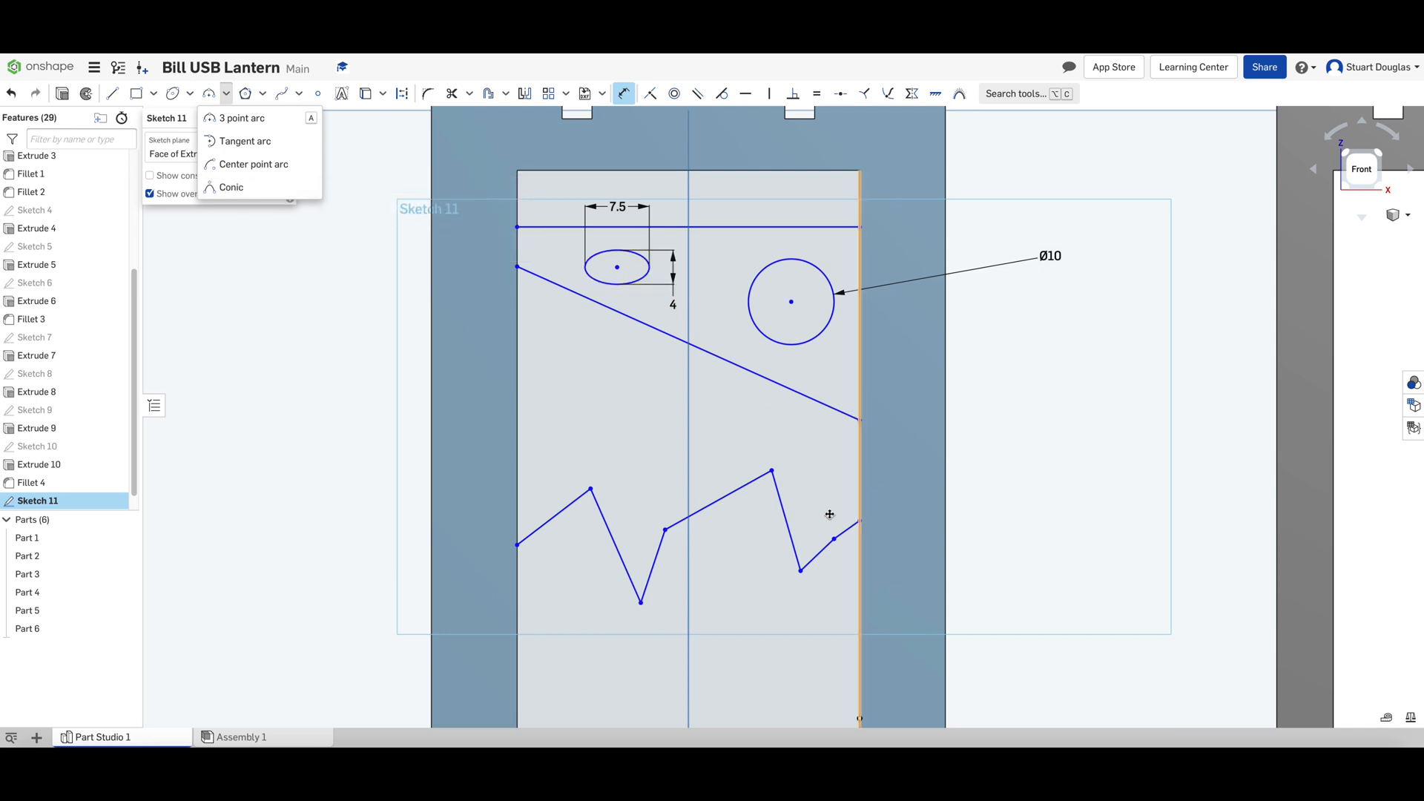
scroll(788, 540, down, 1)
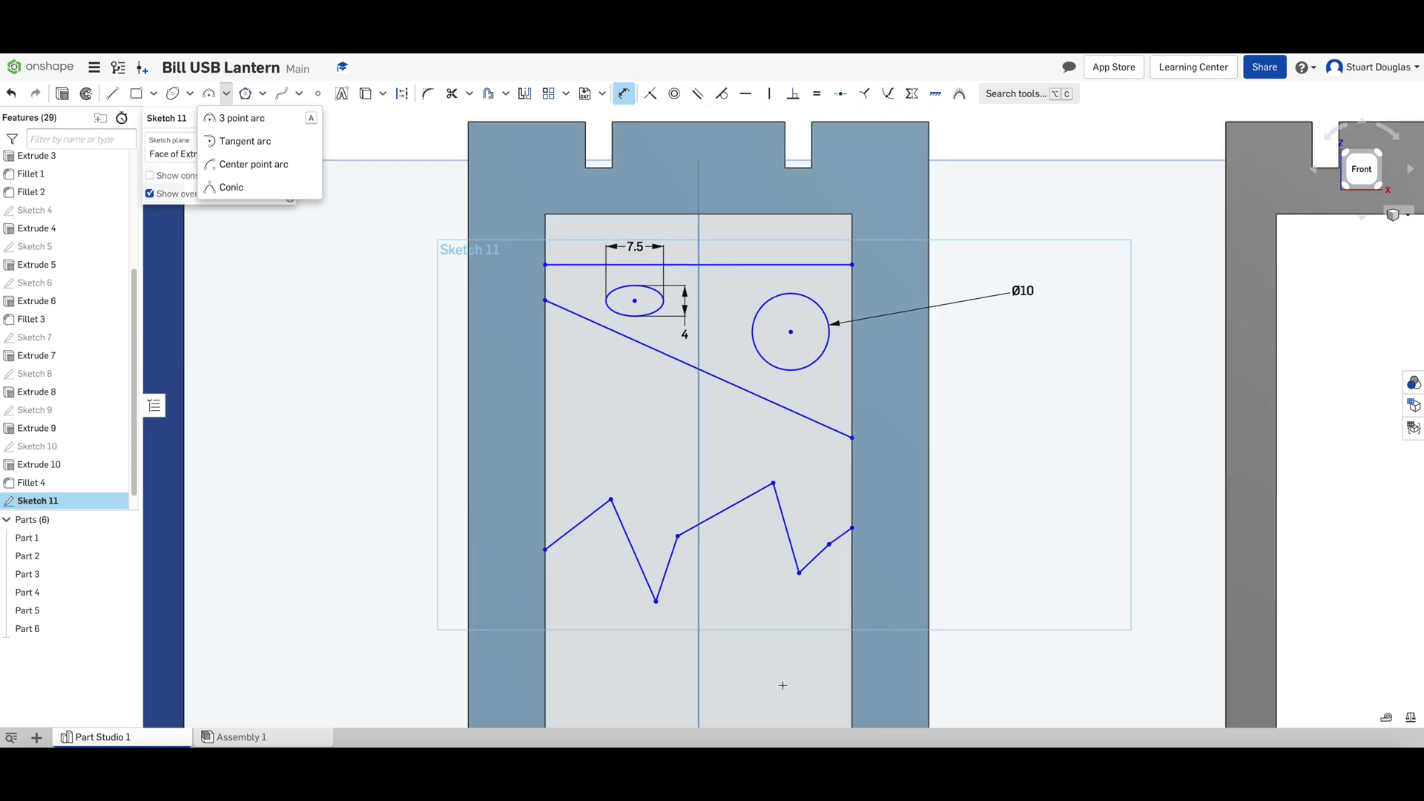
scroll(779, 686, up, 2)
middle_drag(767, 658, 801, 63)
mouse_move(755, 543)
middle_down()
mouse_move(734, 483)
mouse_move(759, 337)
mouse_move(754, 398)
middle_up()
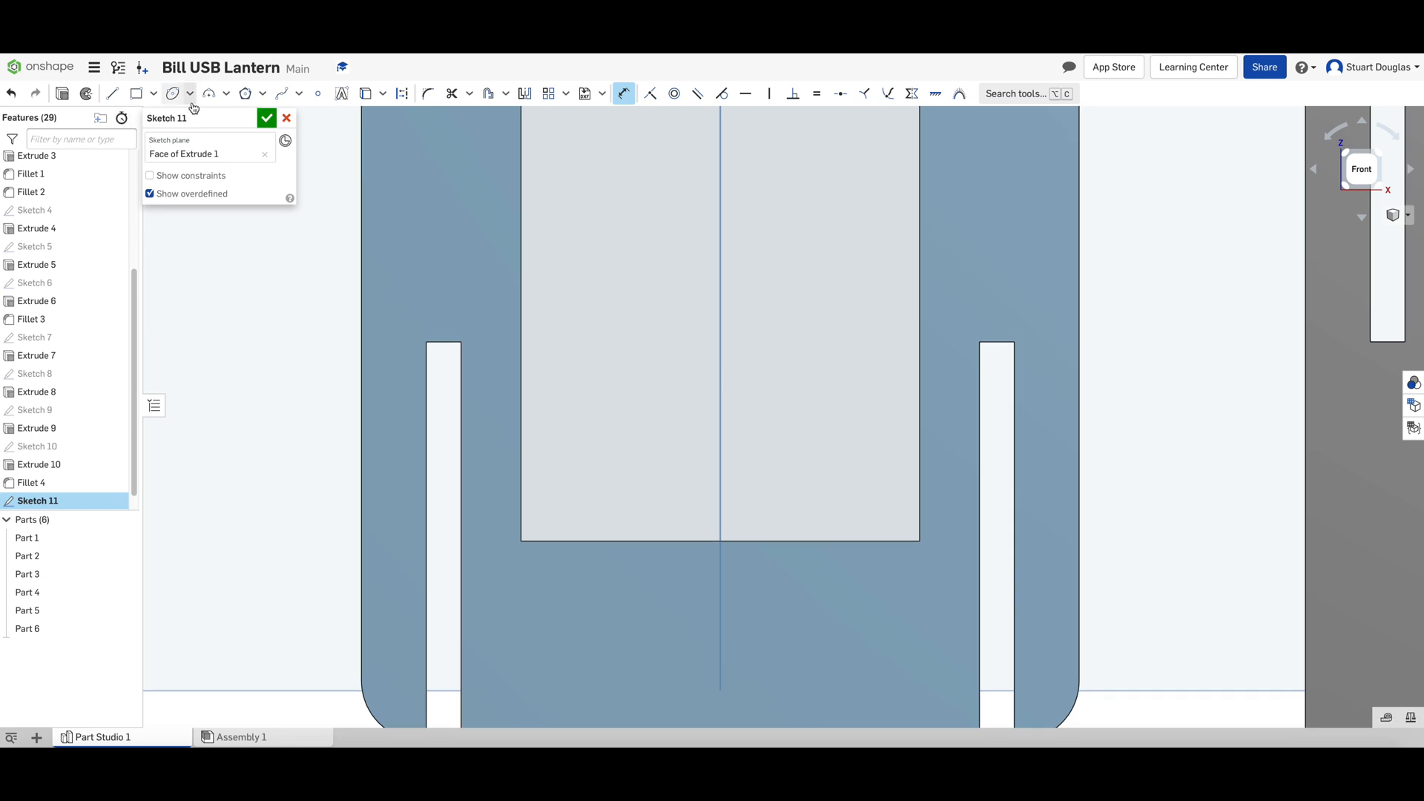
click(226, 98)
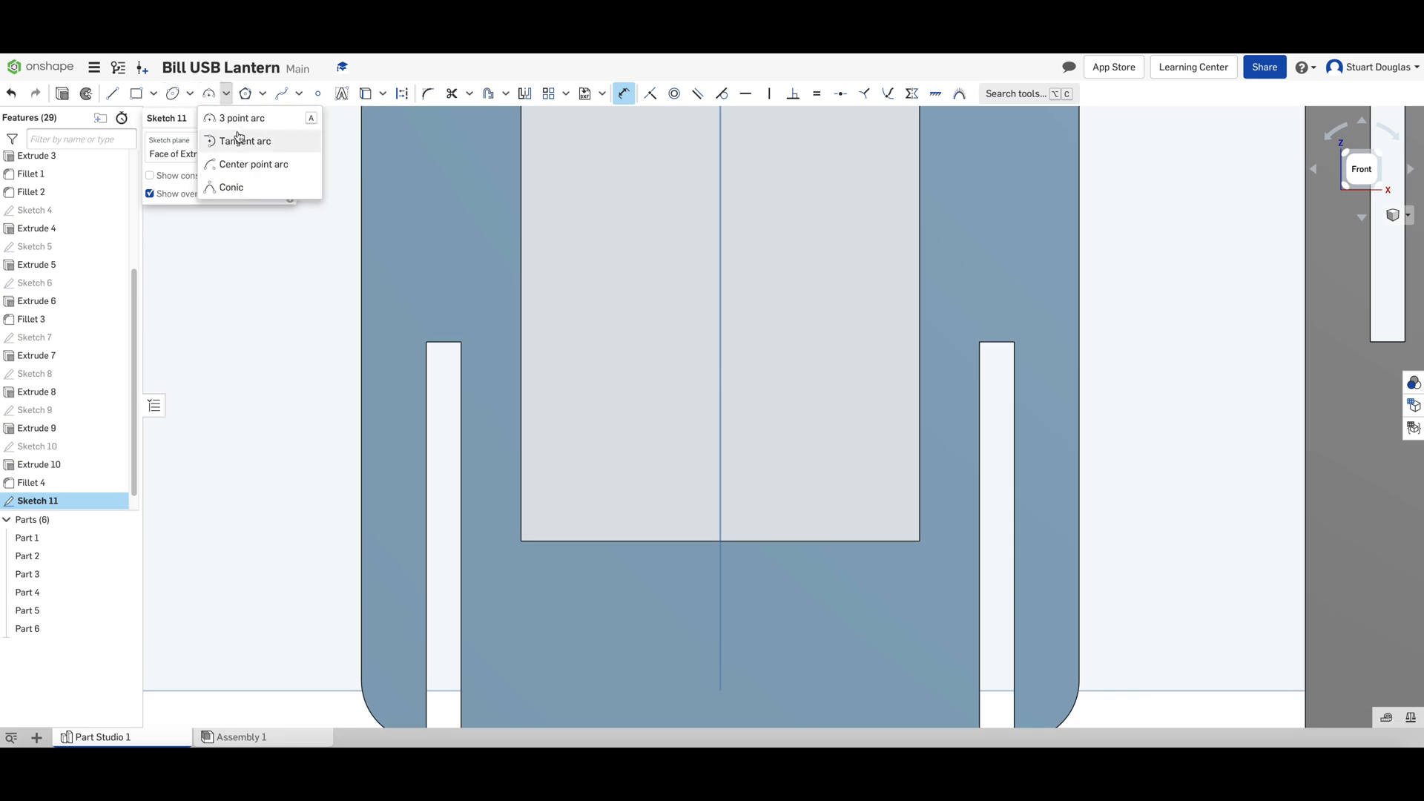
click(232, 124)
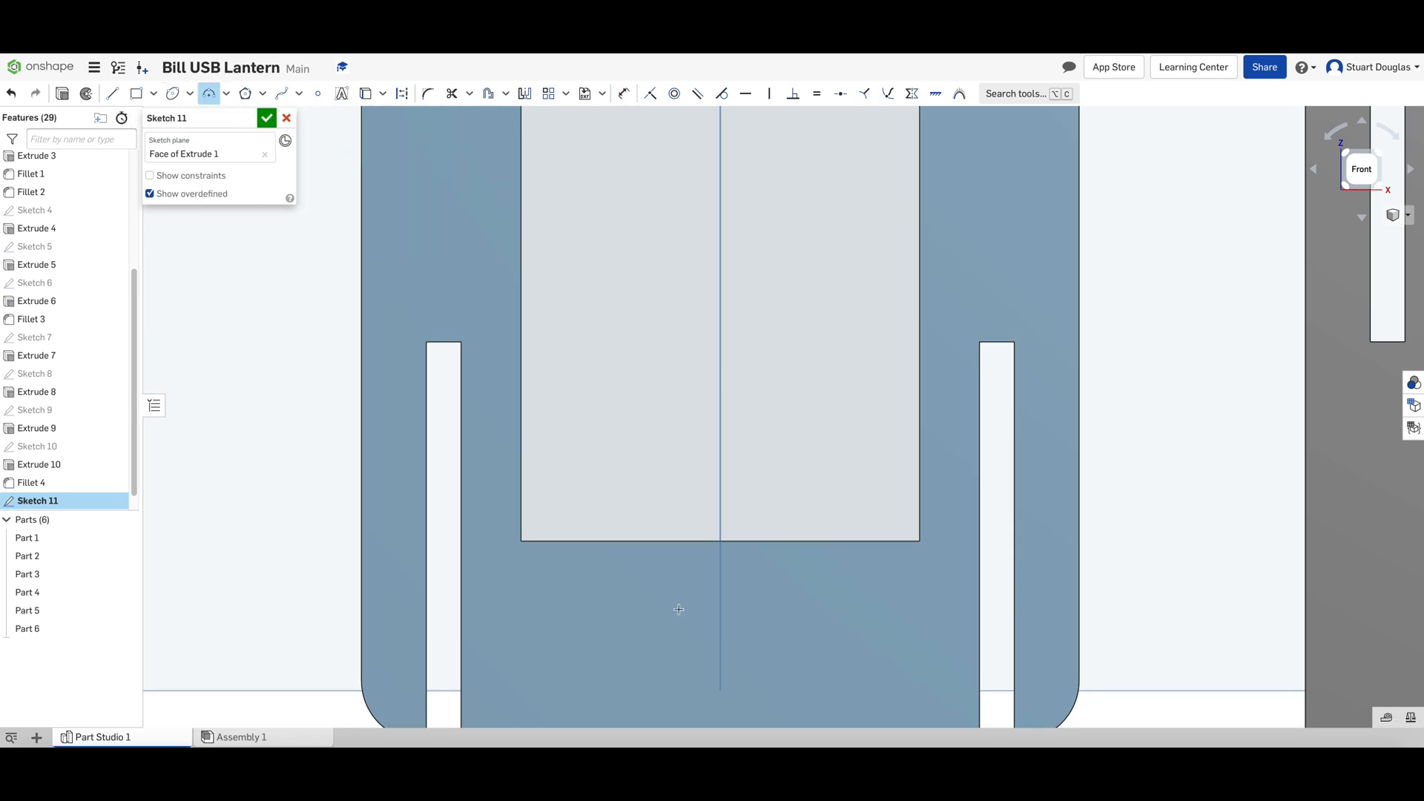
click(521, 480)
click(603, 463)
click(650, 540)
click(588, 468)
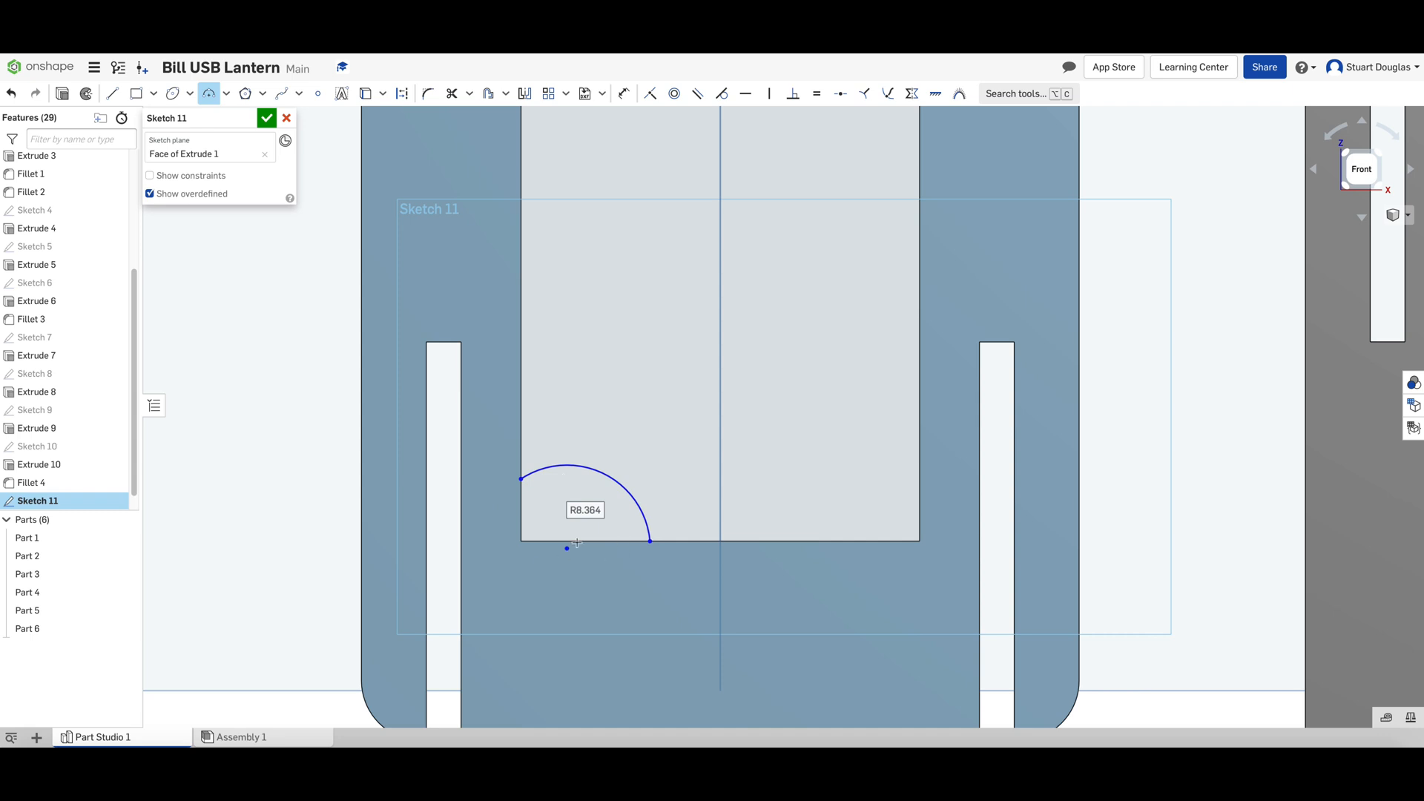
Step: Sketch a conic curve with a rho of 0.5 from the opening's bottom edge to its right edge, bulging toward the centre
click(226, 94)
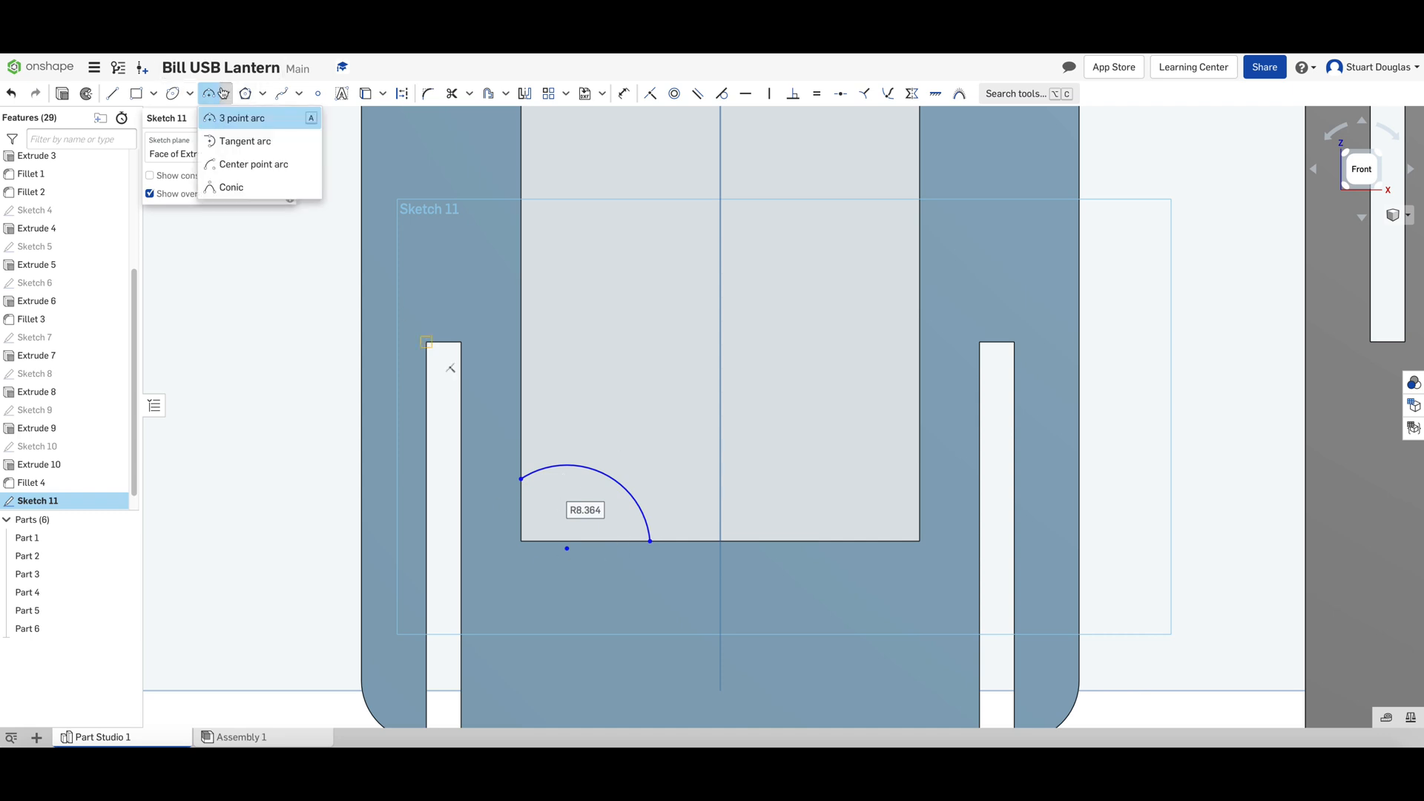
click(238, 190)
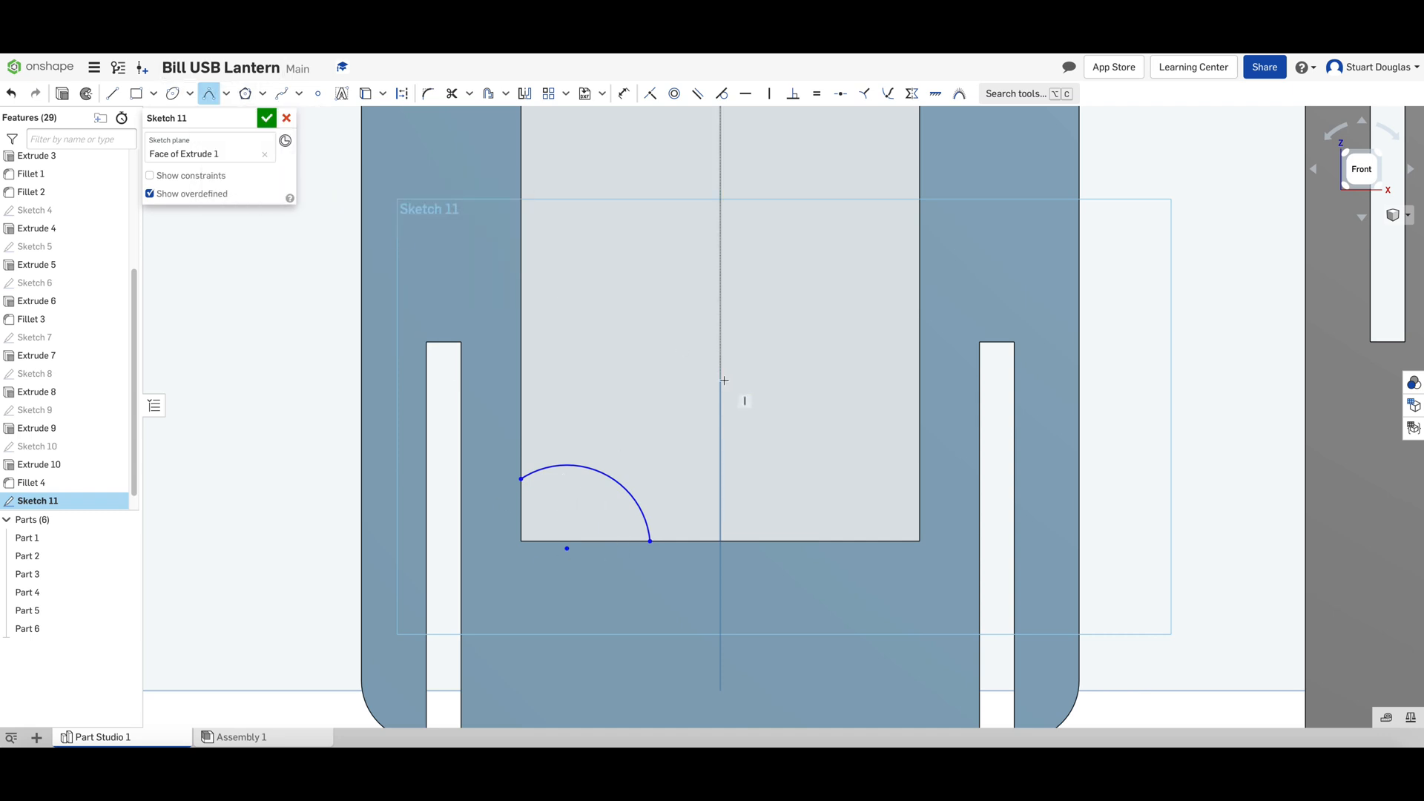
click(820, 540)
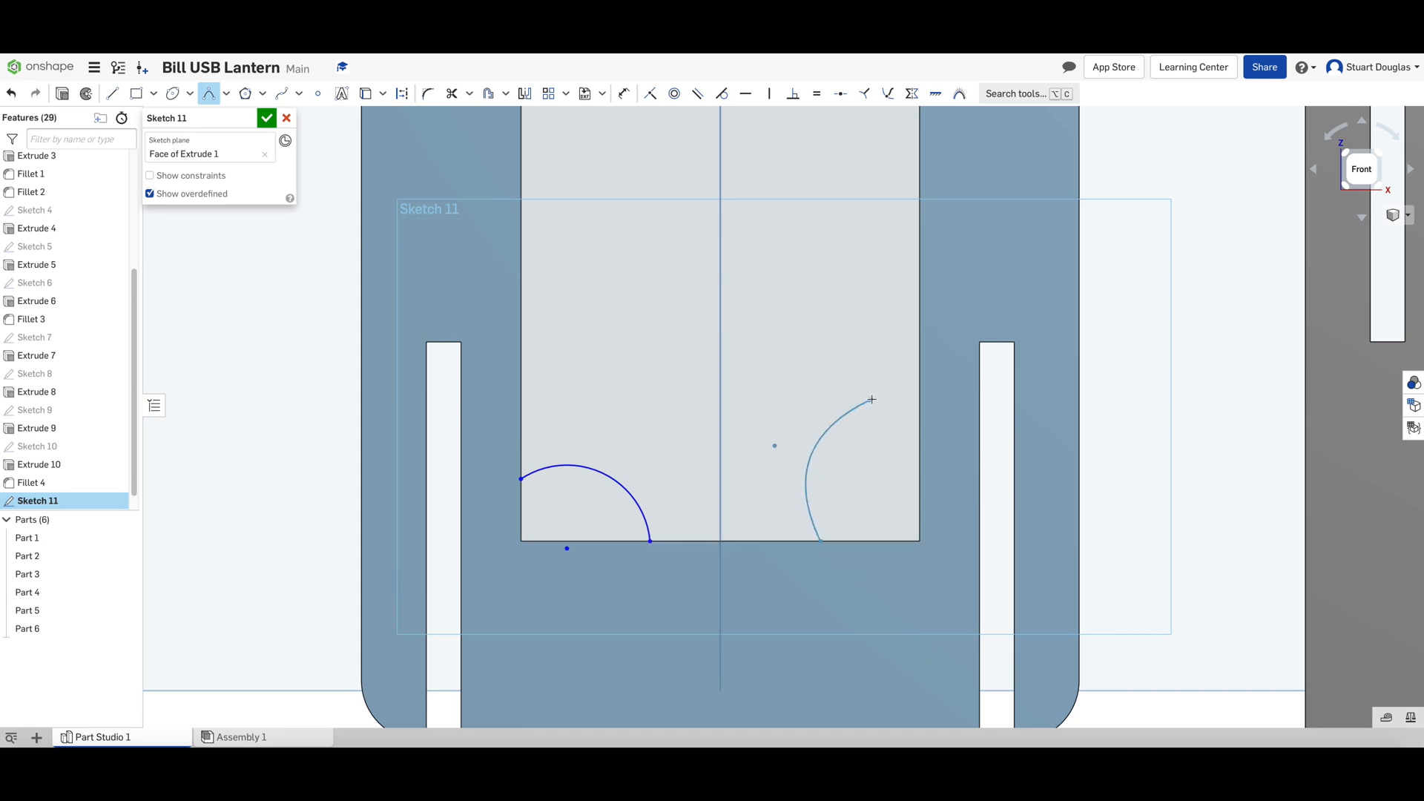
click(917, 384)
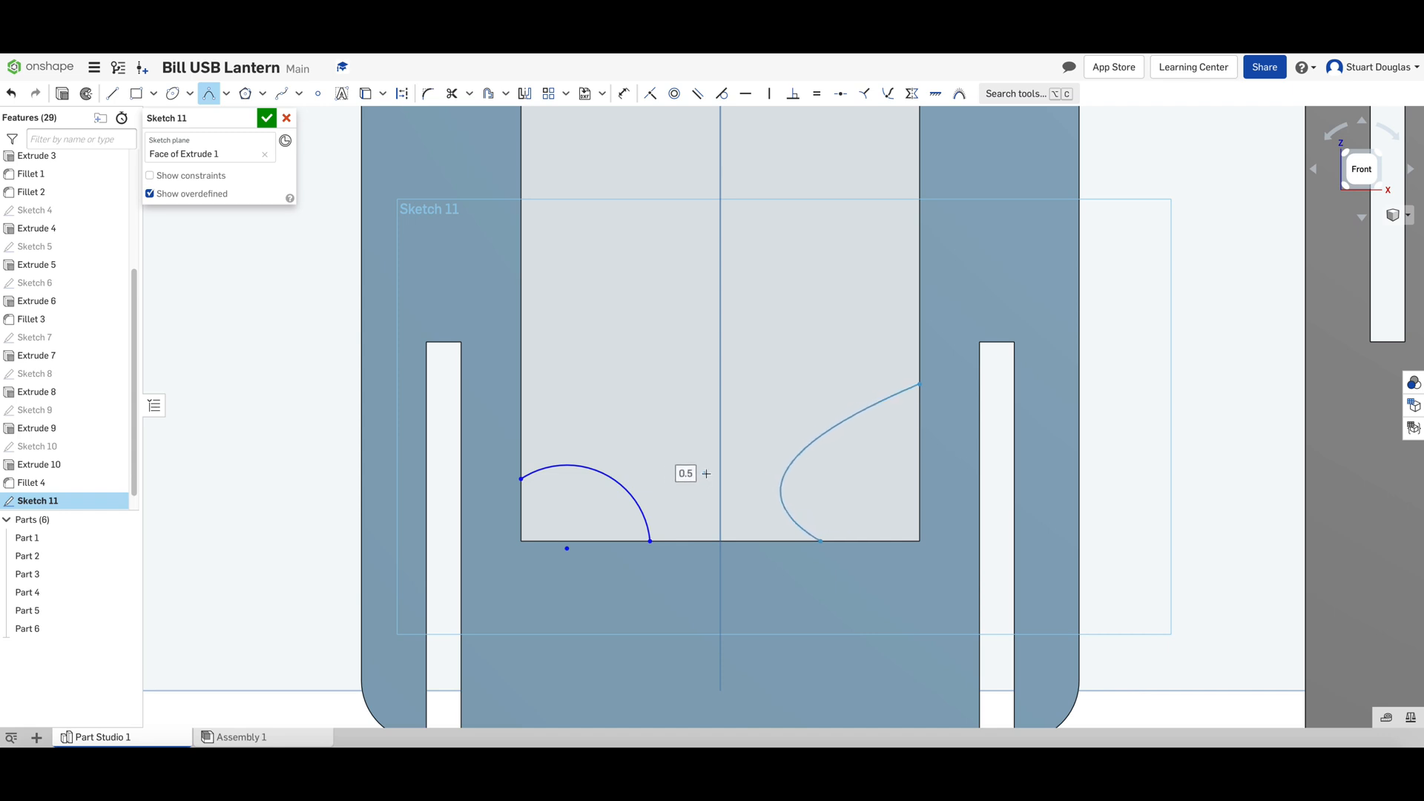
click(685, 471)
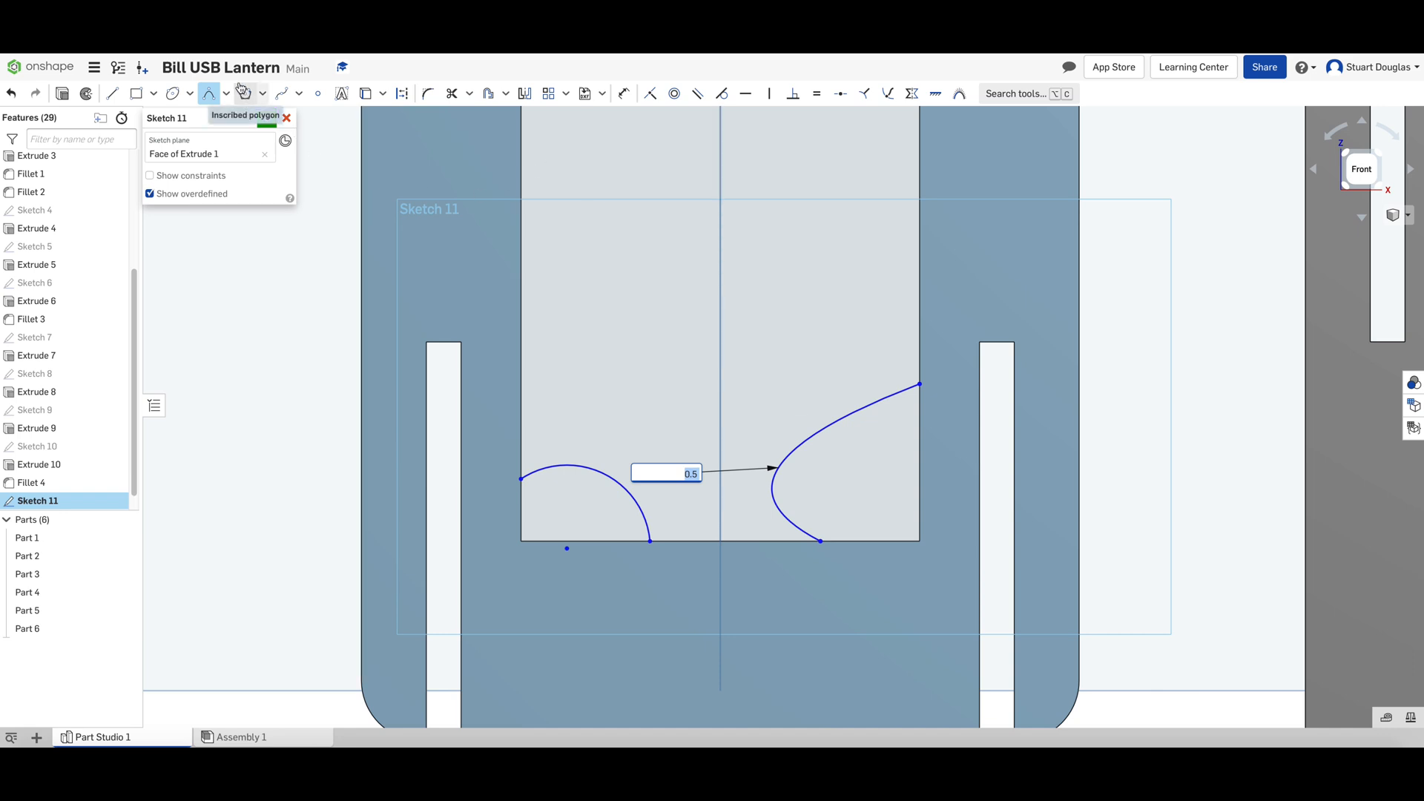
key(Return)
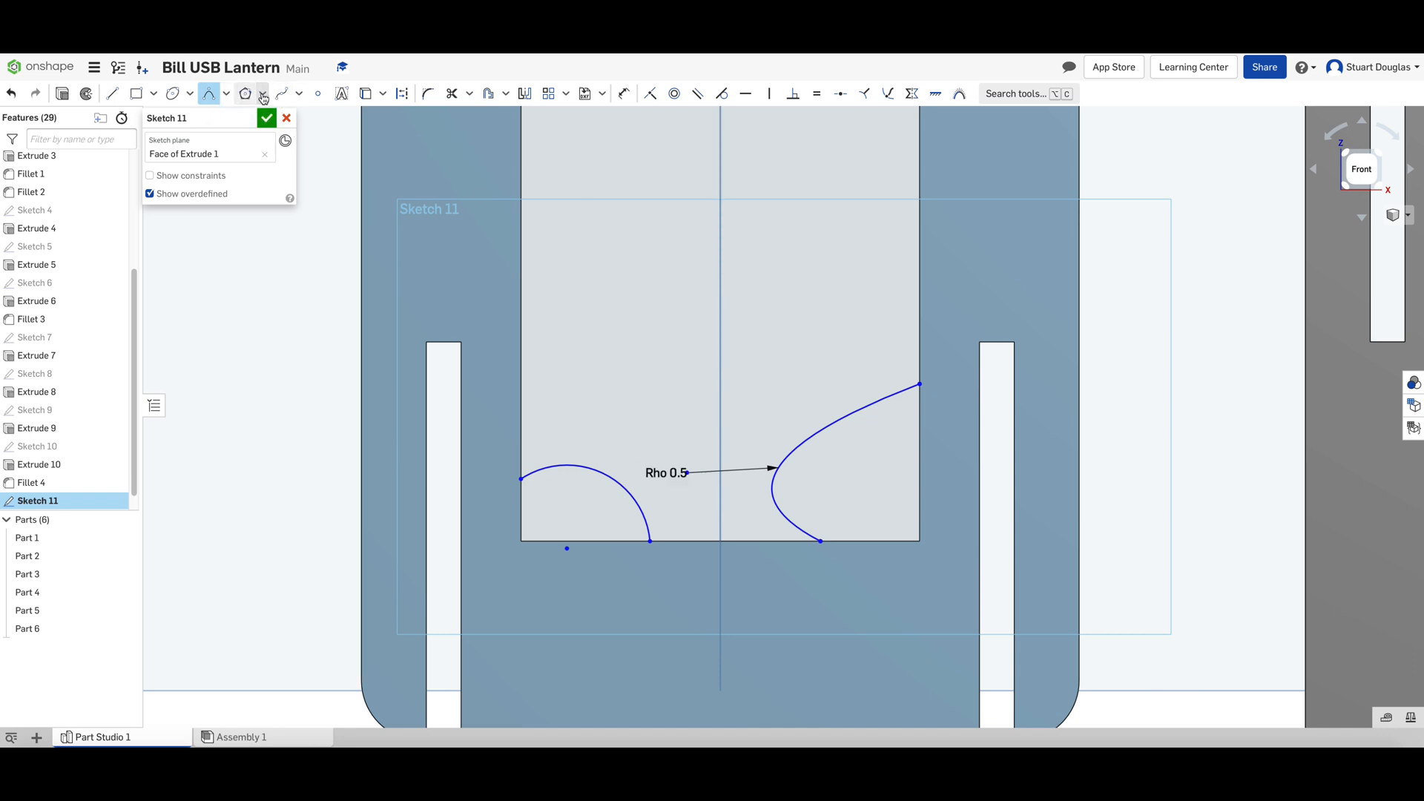
Step: Draw a five-sided inscribed polygon between the conic curve and the opening's lower right corner
click(264, 95)
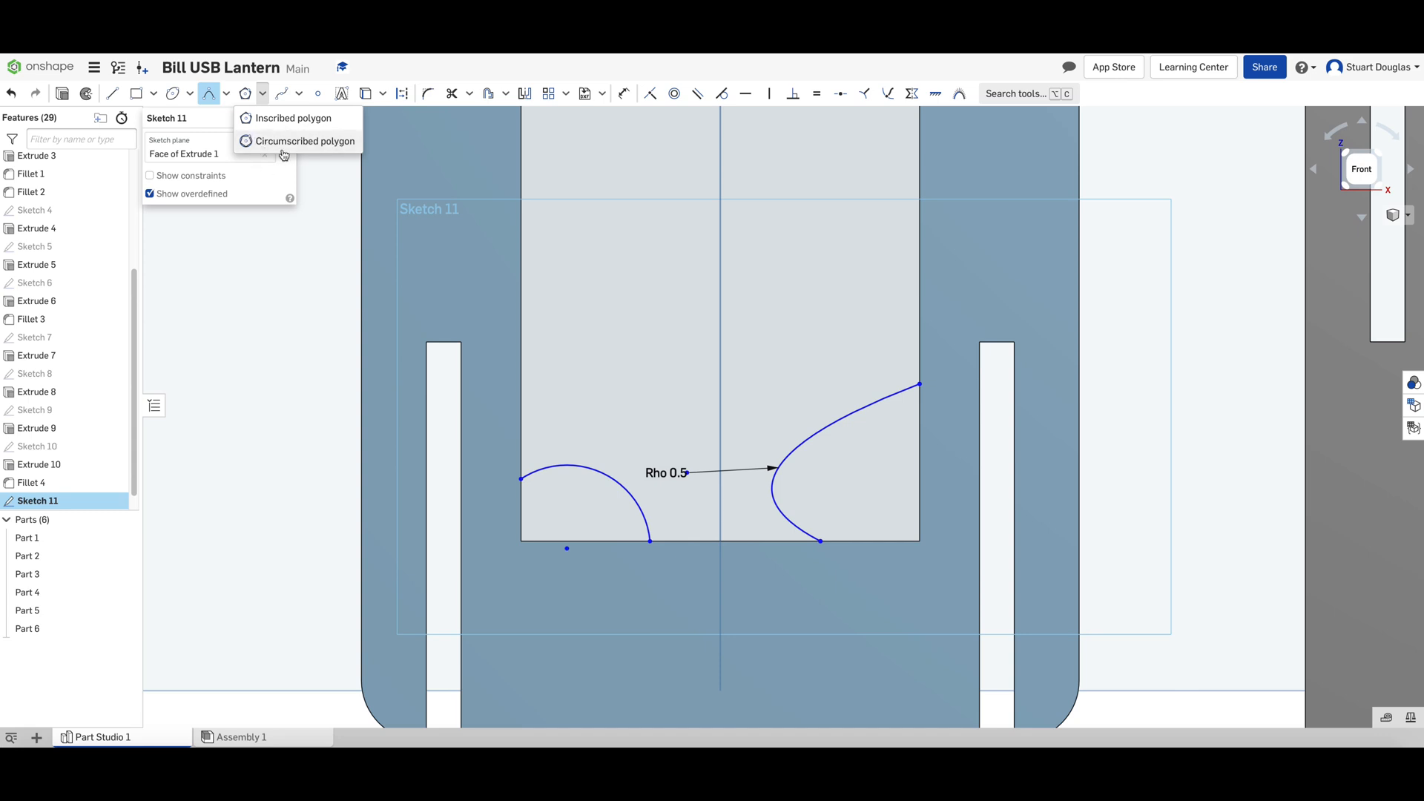
click(286, 120)
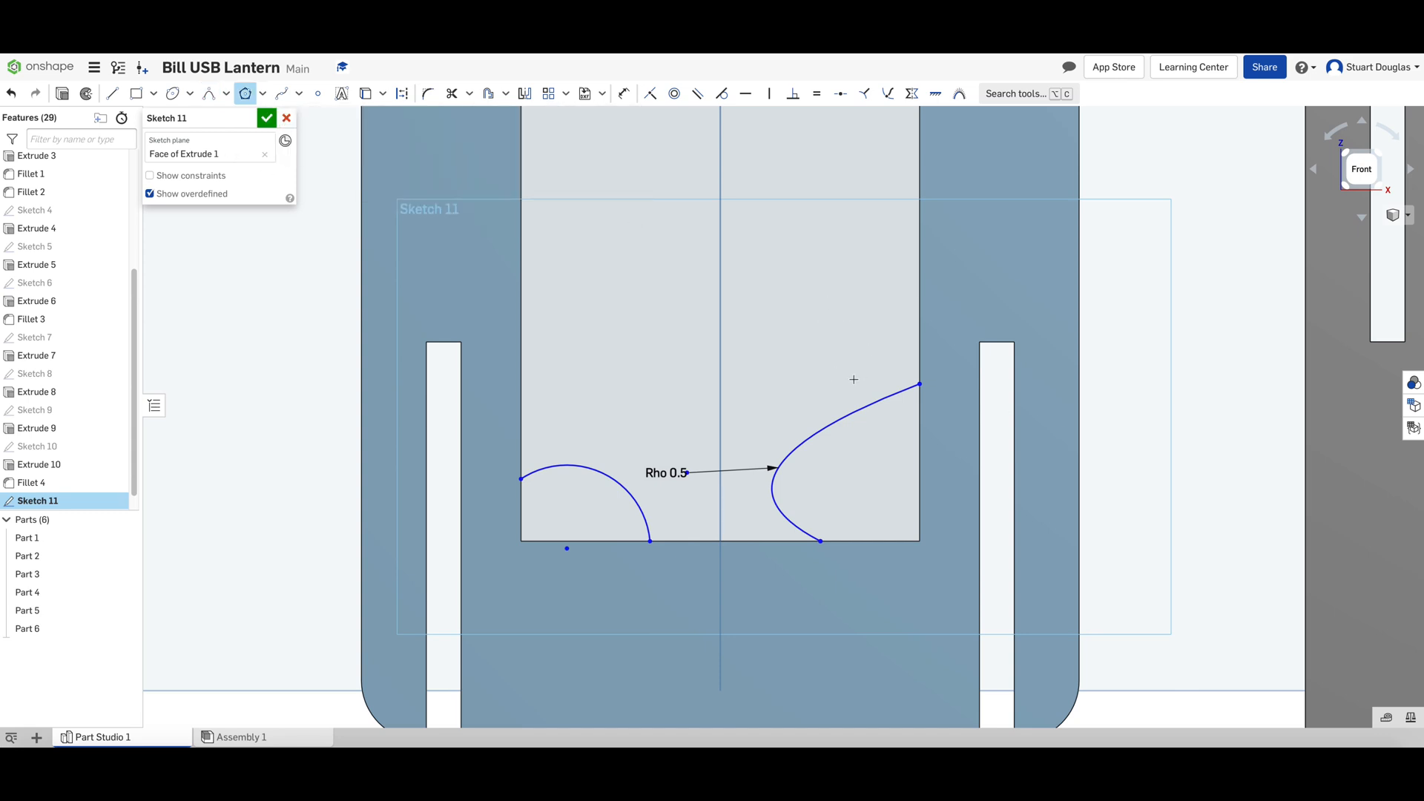
scroll(770, 399, up, 1)
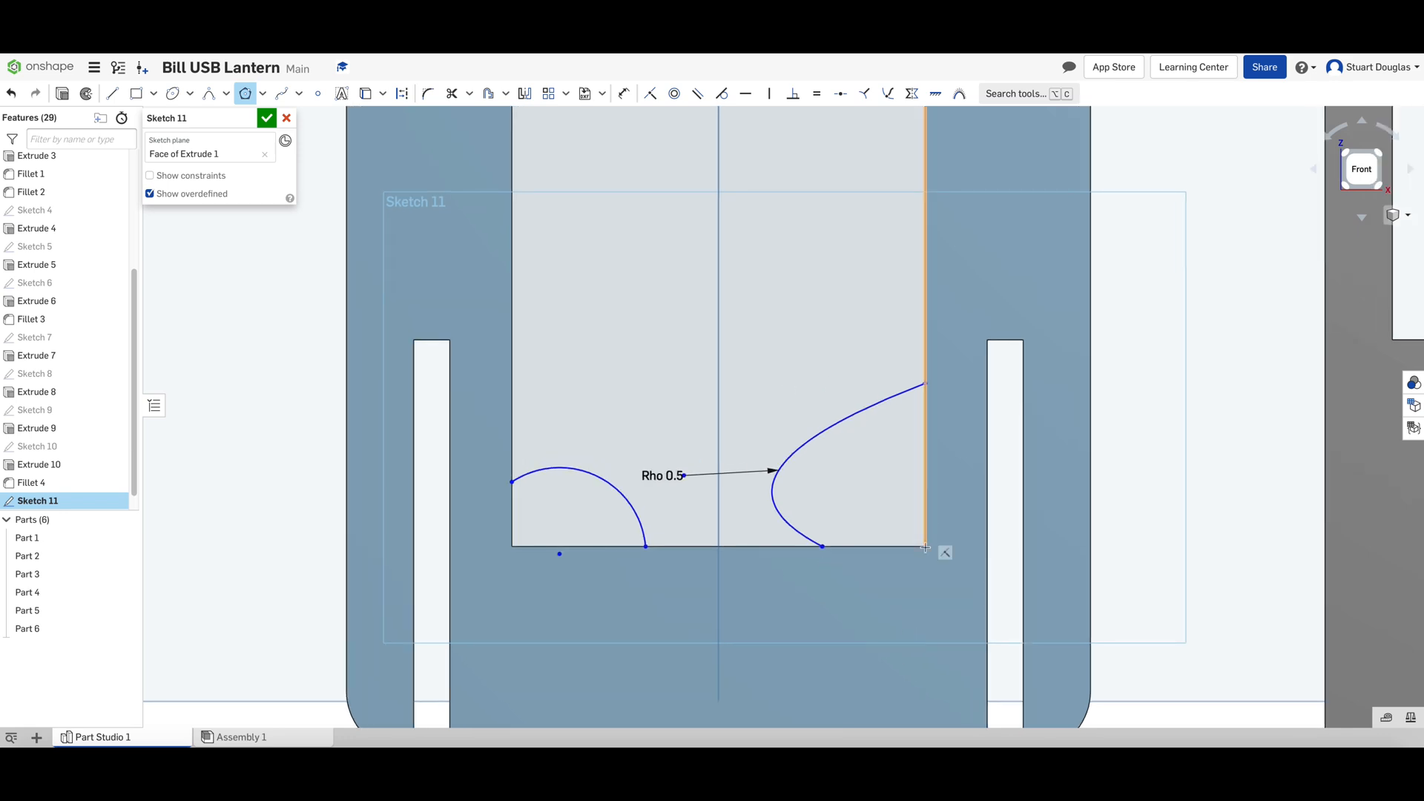
scroll(954, 608, up, 2)
scroll(1150, 571, up, 2)
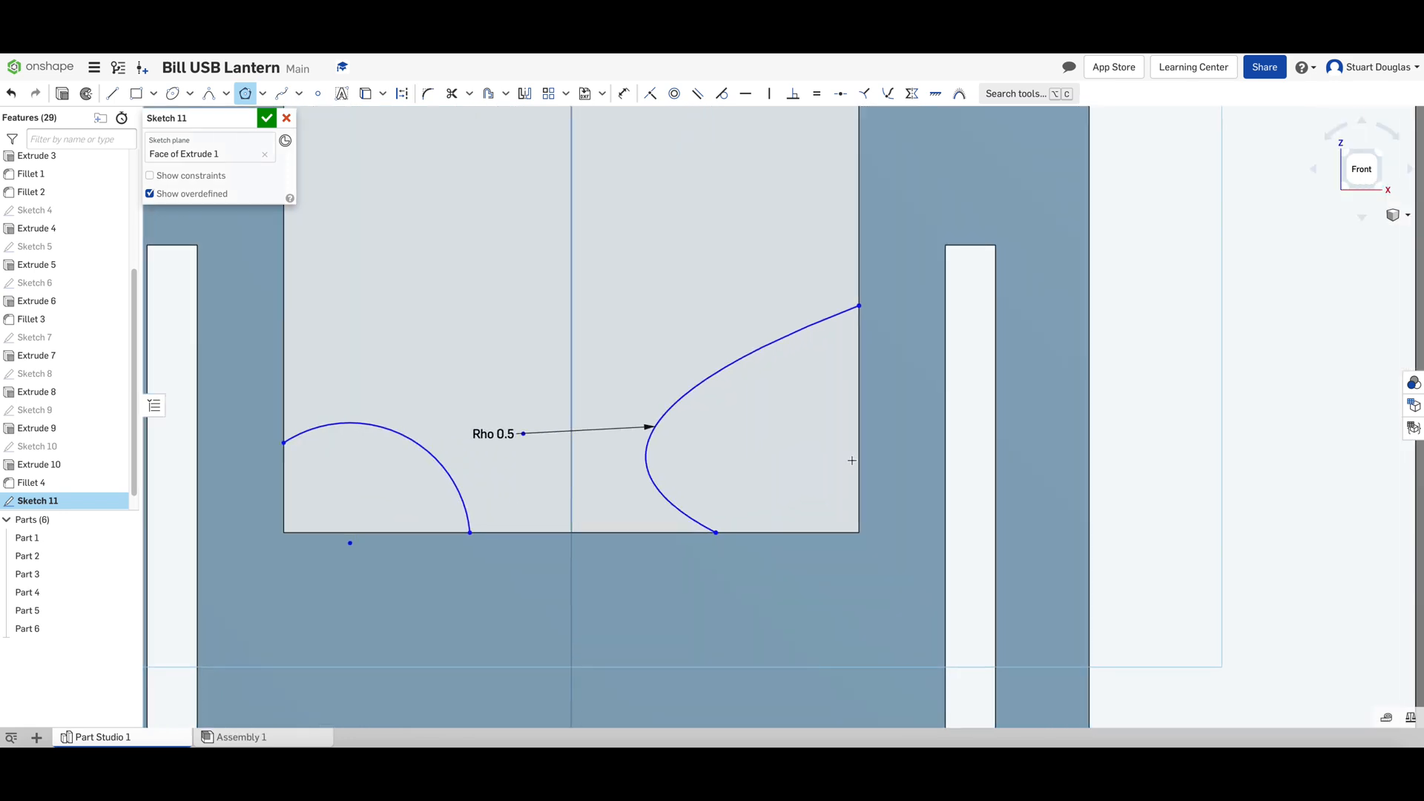
click(776, 444)
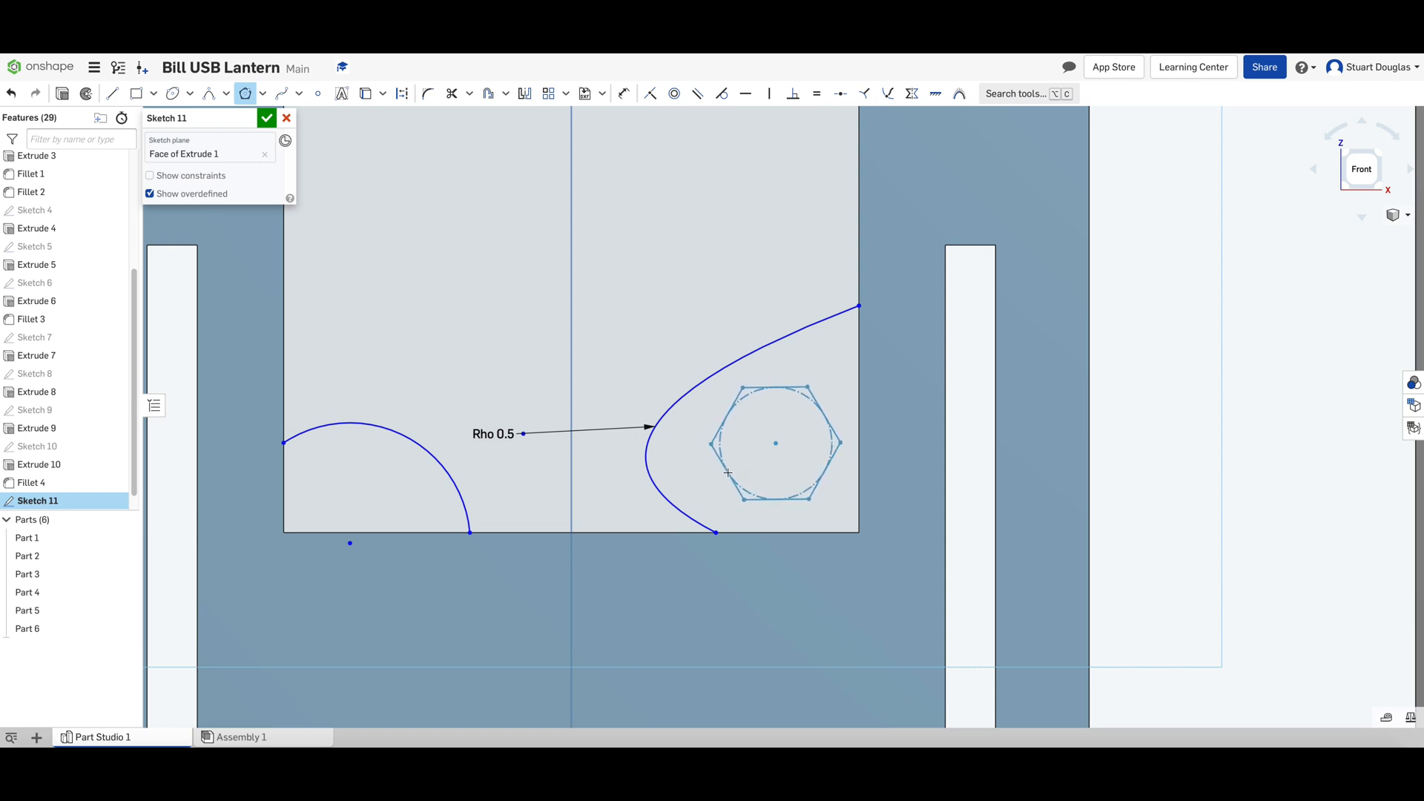
click(727, 472)
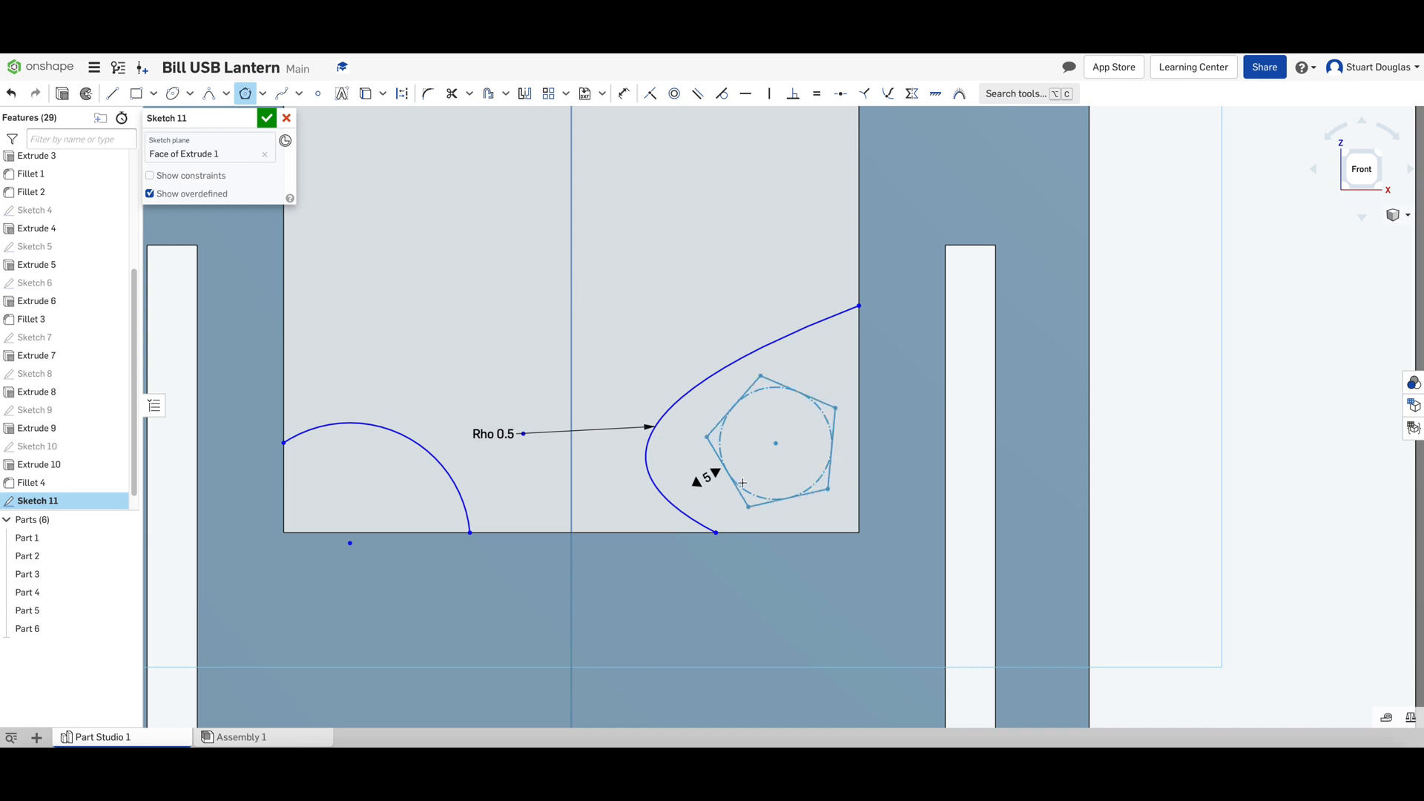
click(742, 483)
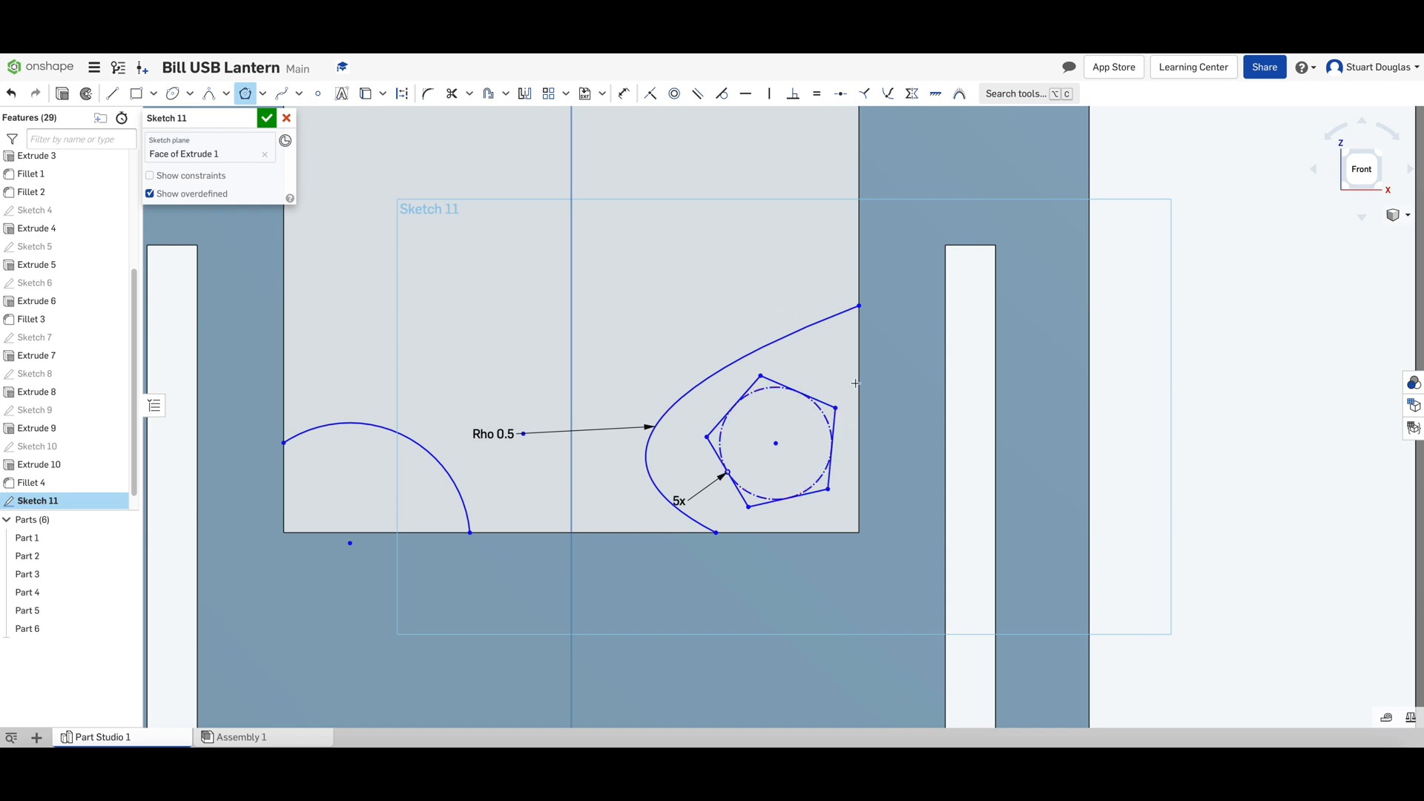
Step: Sketch a wavy spline across the opening below the zigzag line, from its left edge to its right edge, with a tall hump right of centre
click(284, 94)
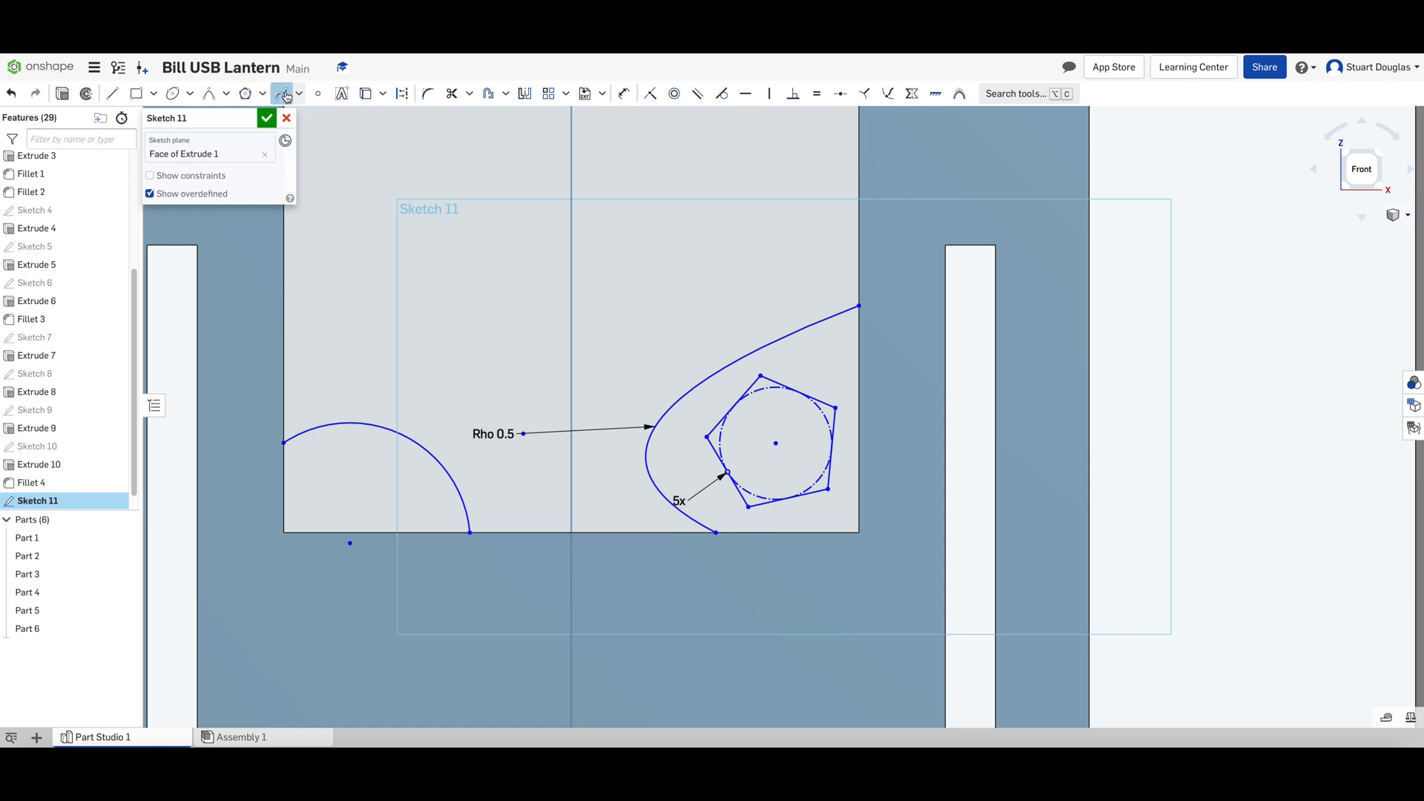
scroll(508, 356, down, 10)
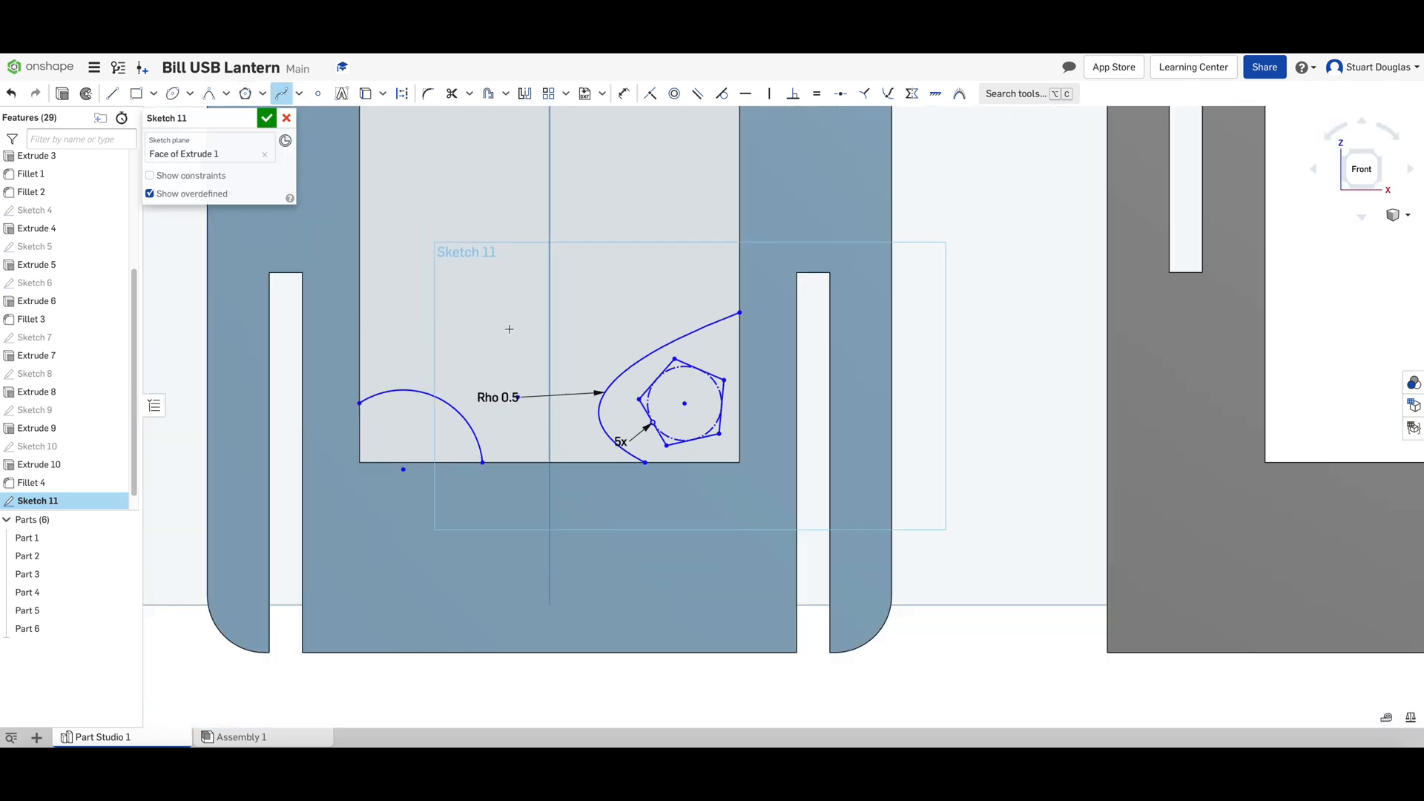
scroll(485, 136, up, 8)
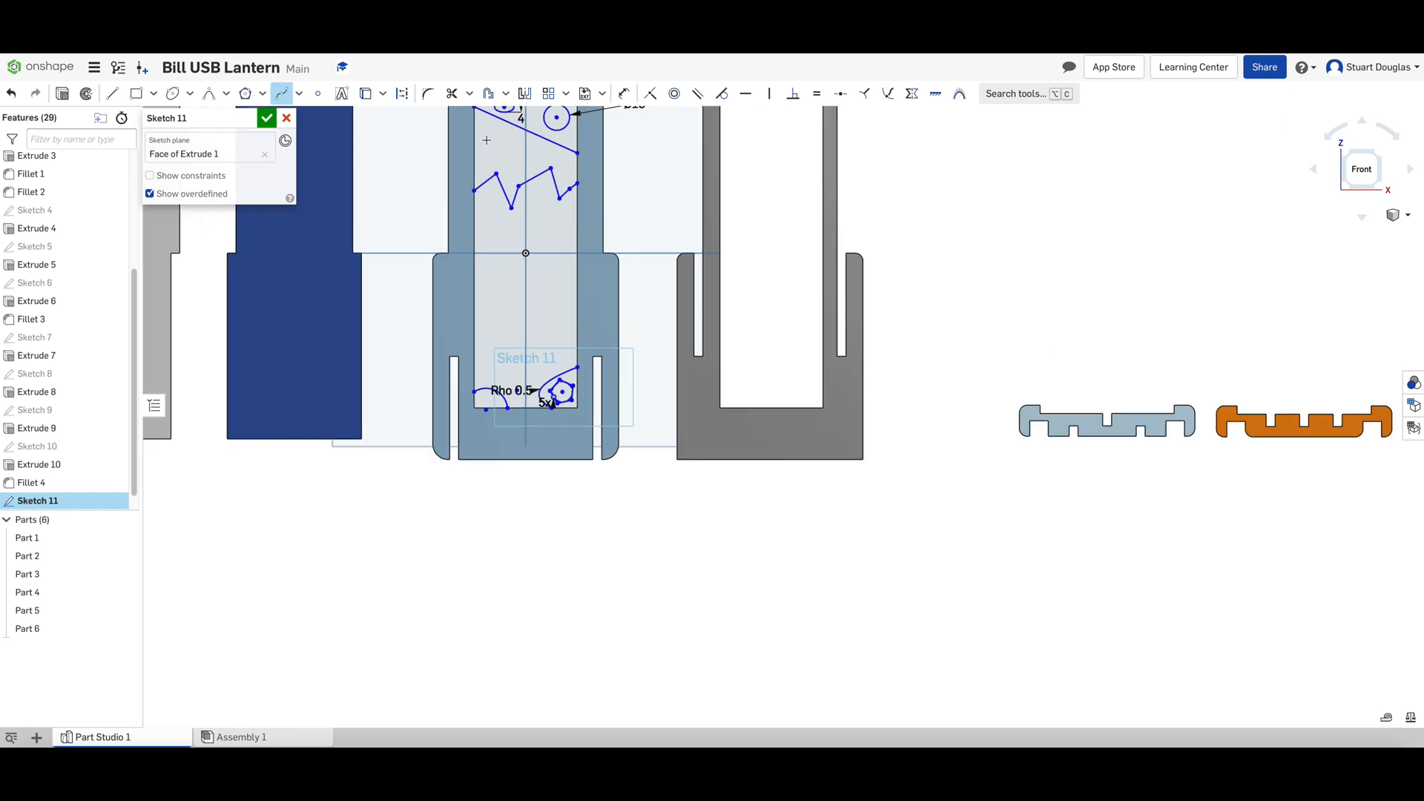
scroll(485, 154, up, 3)
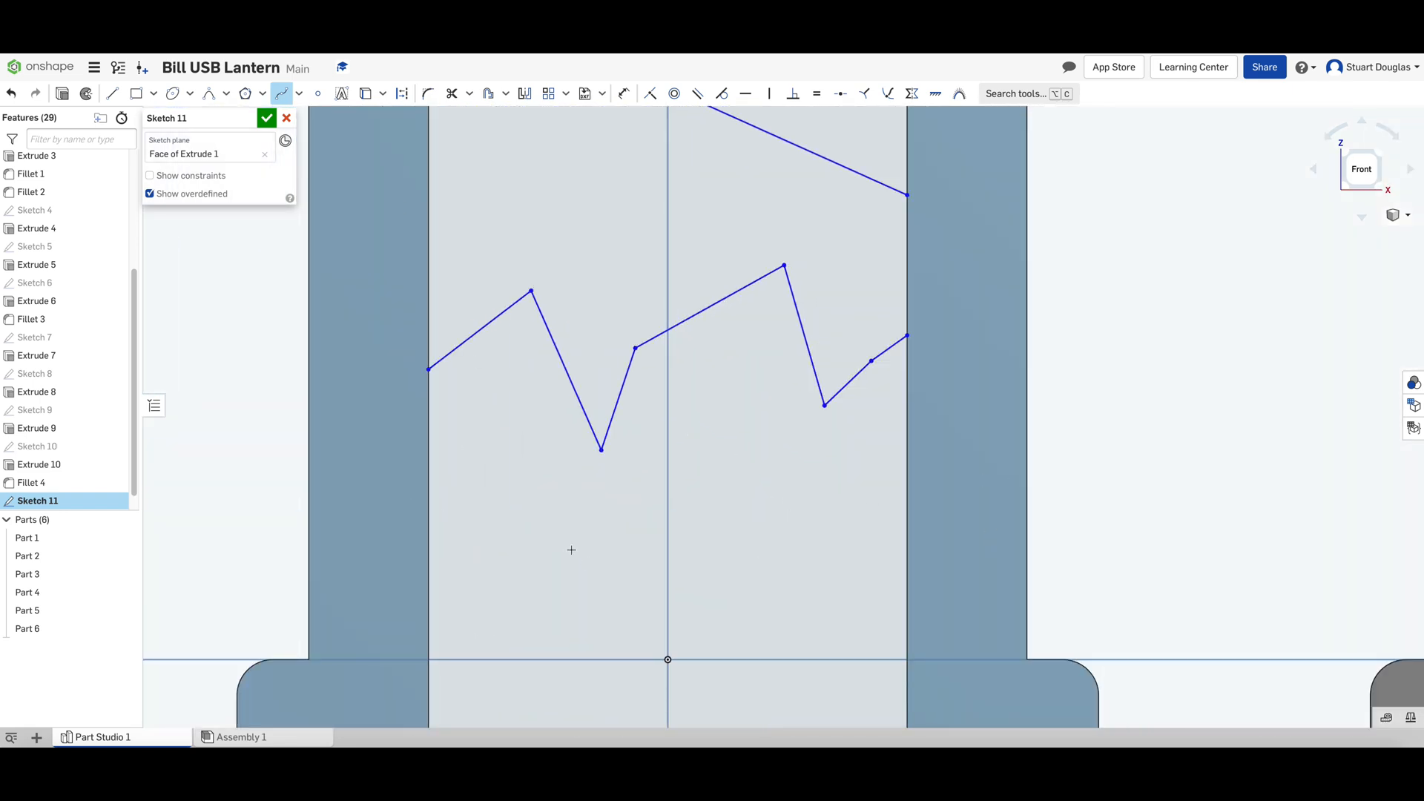
click(428, 510)
click(505, 570)
click(544, 537)
click(602, 572)
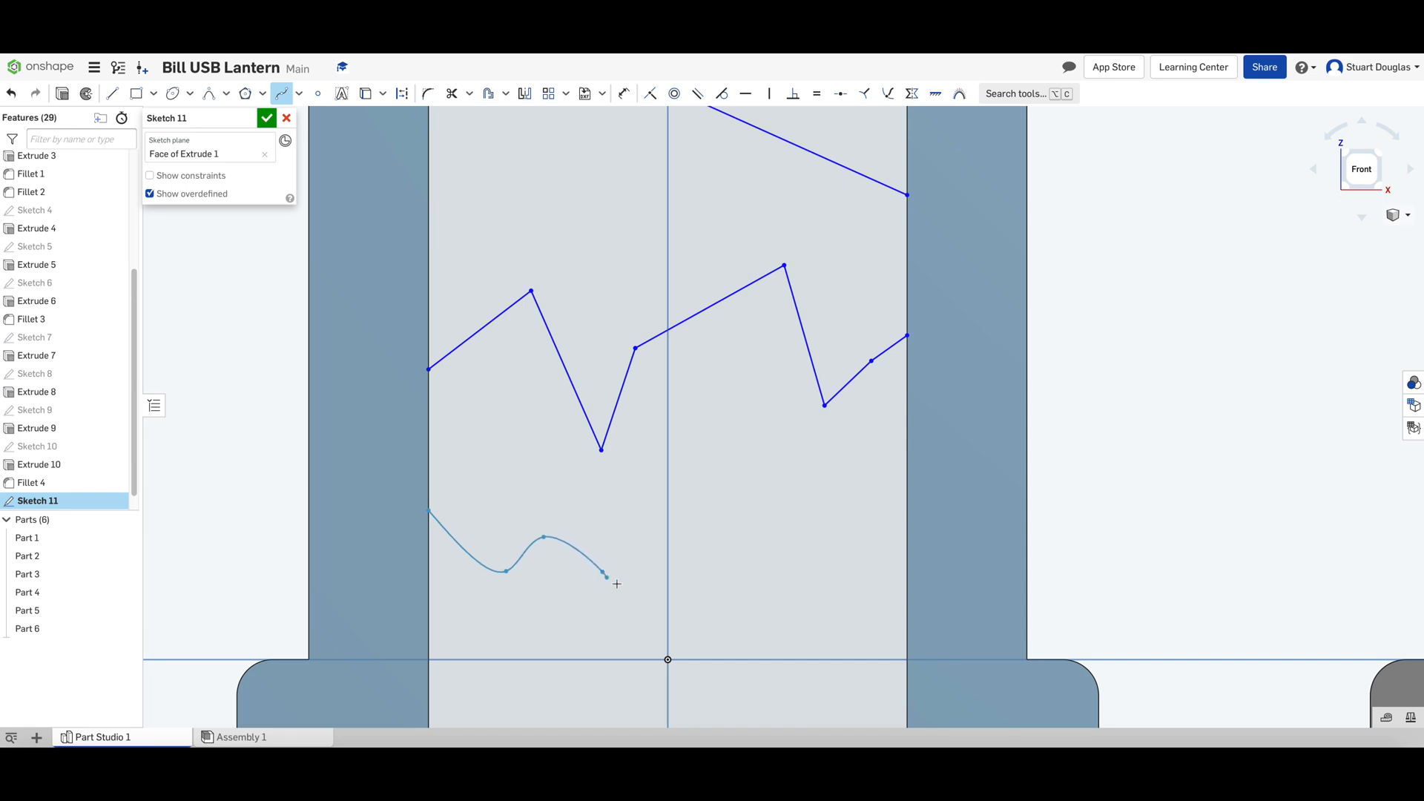
click(708, 597)
click(689, 505)
click(718, 461)
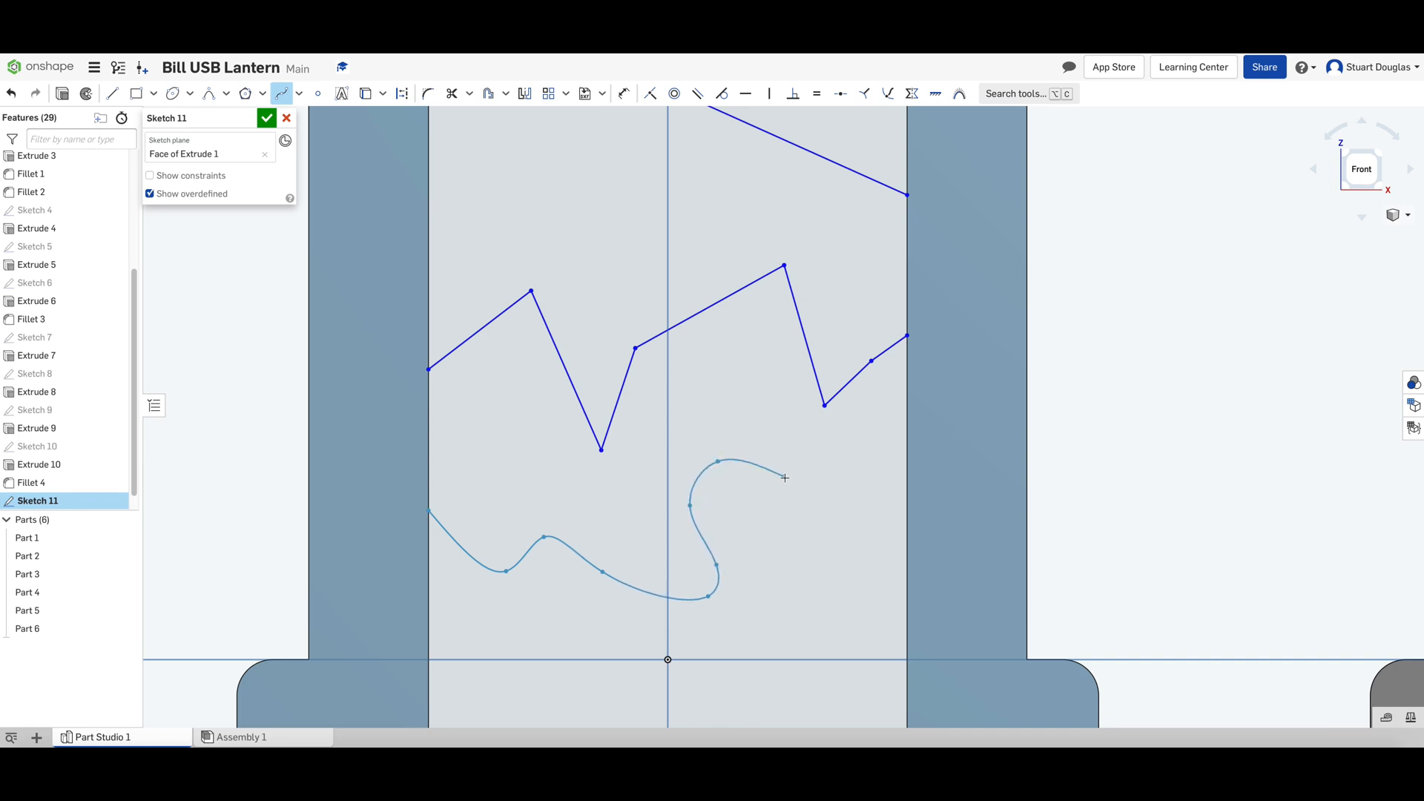
click(788, 487)
click(823, 573)
click(883, 614)
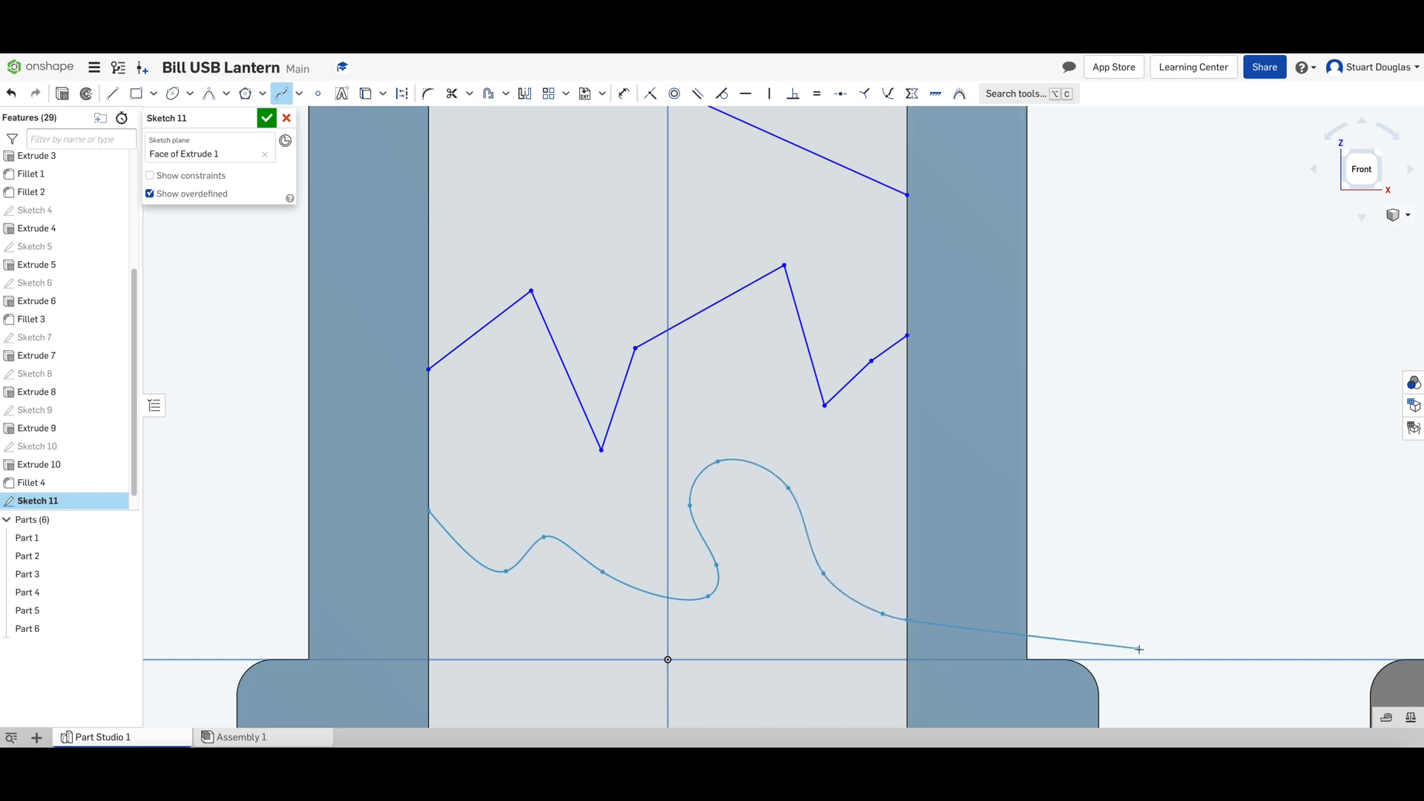
key(Escape)
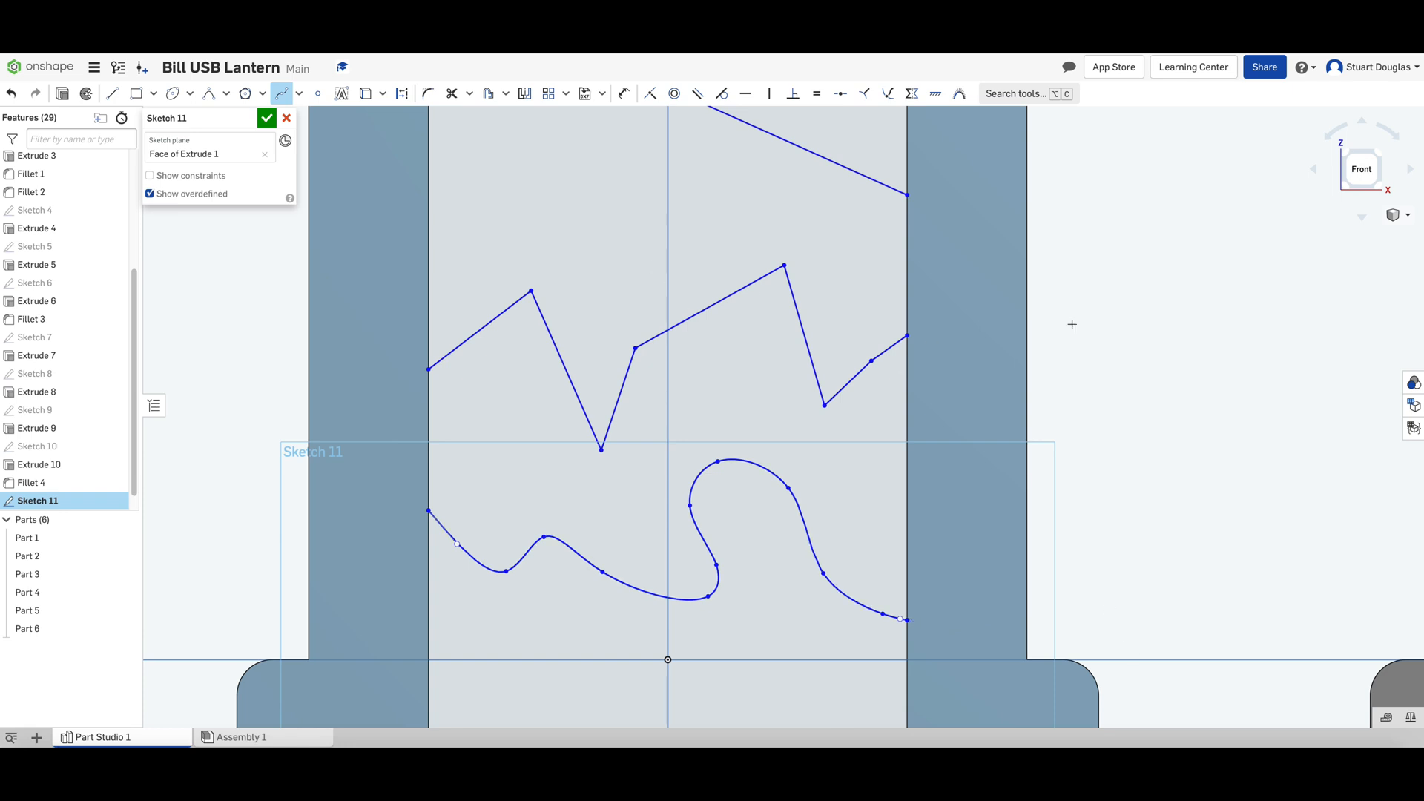
key(Escape)
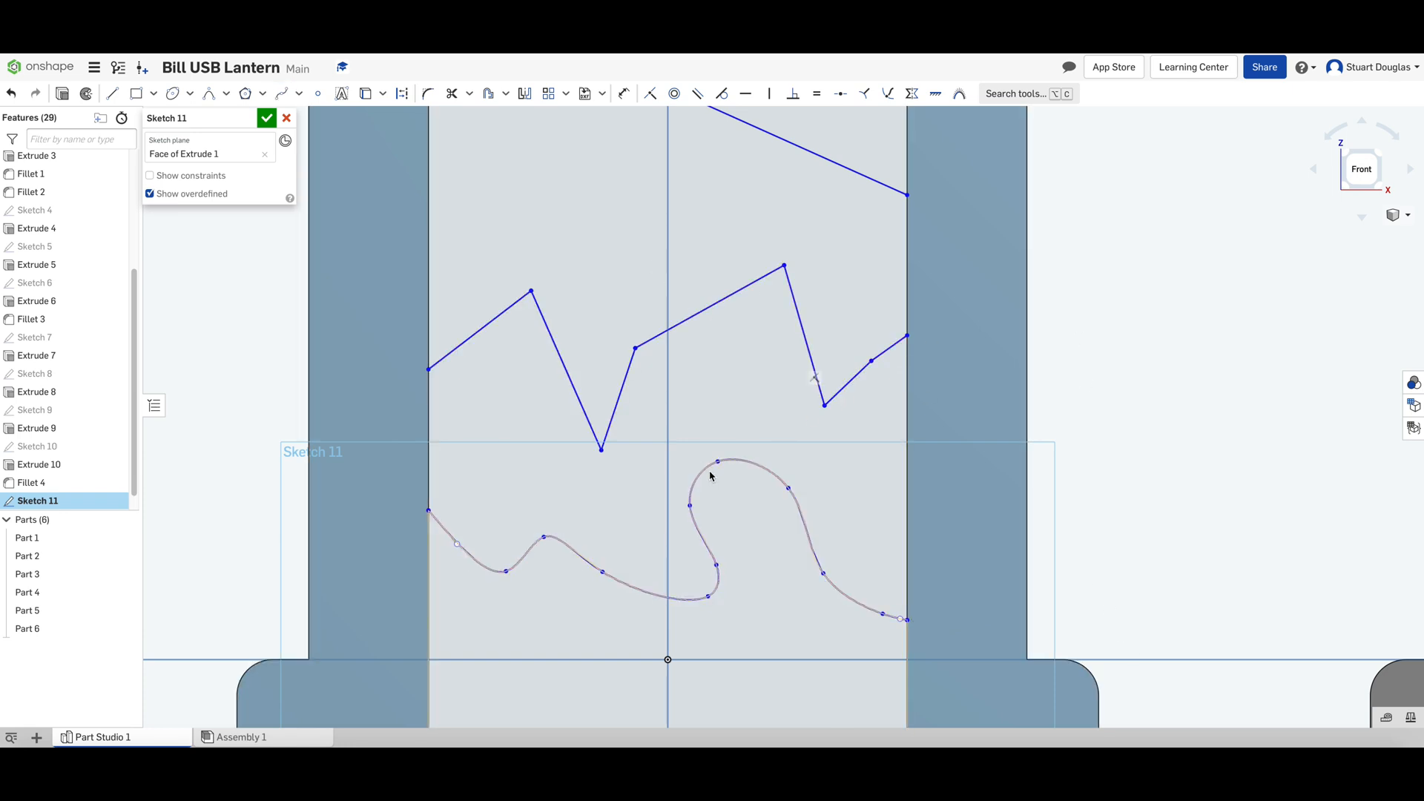
Step: Reshape the spline's tall hump by moving its crest and left-side points to the right, and shift the zigzag's right peak slightly down and left
mouse_move(718, 461)
mouse_down()
mouse_move(743, 486)
mouse_move(744, 449)
mouse_up()
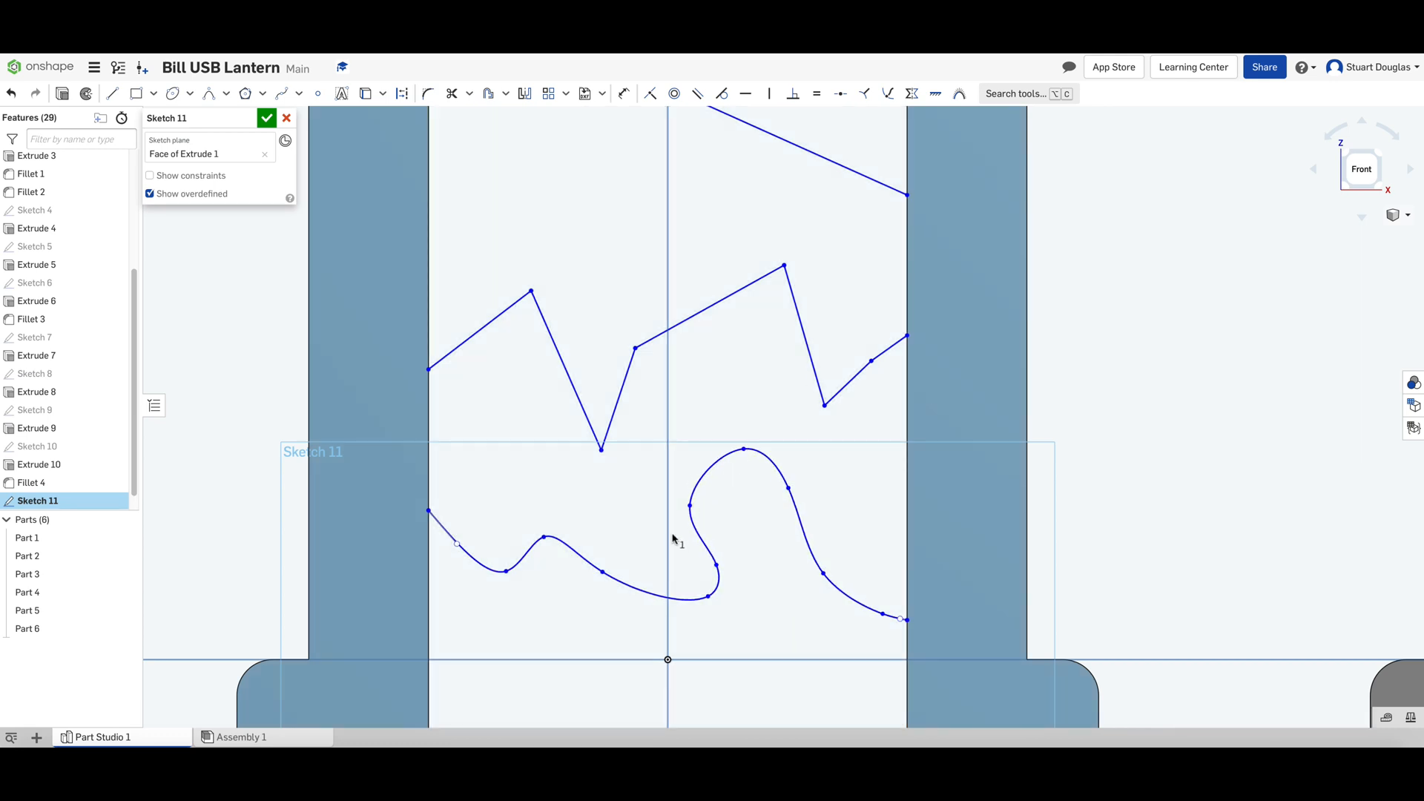
mouse_move(693, 508)
mouse_down()
mouse_move(716, 486)
mouse_move(703, 508)
mouse_up()
click(754, 446)
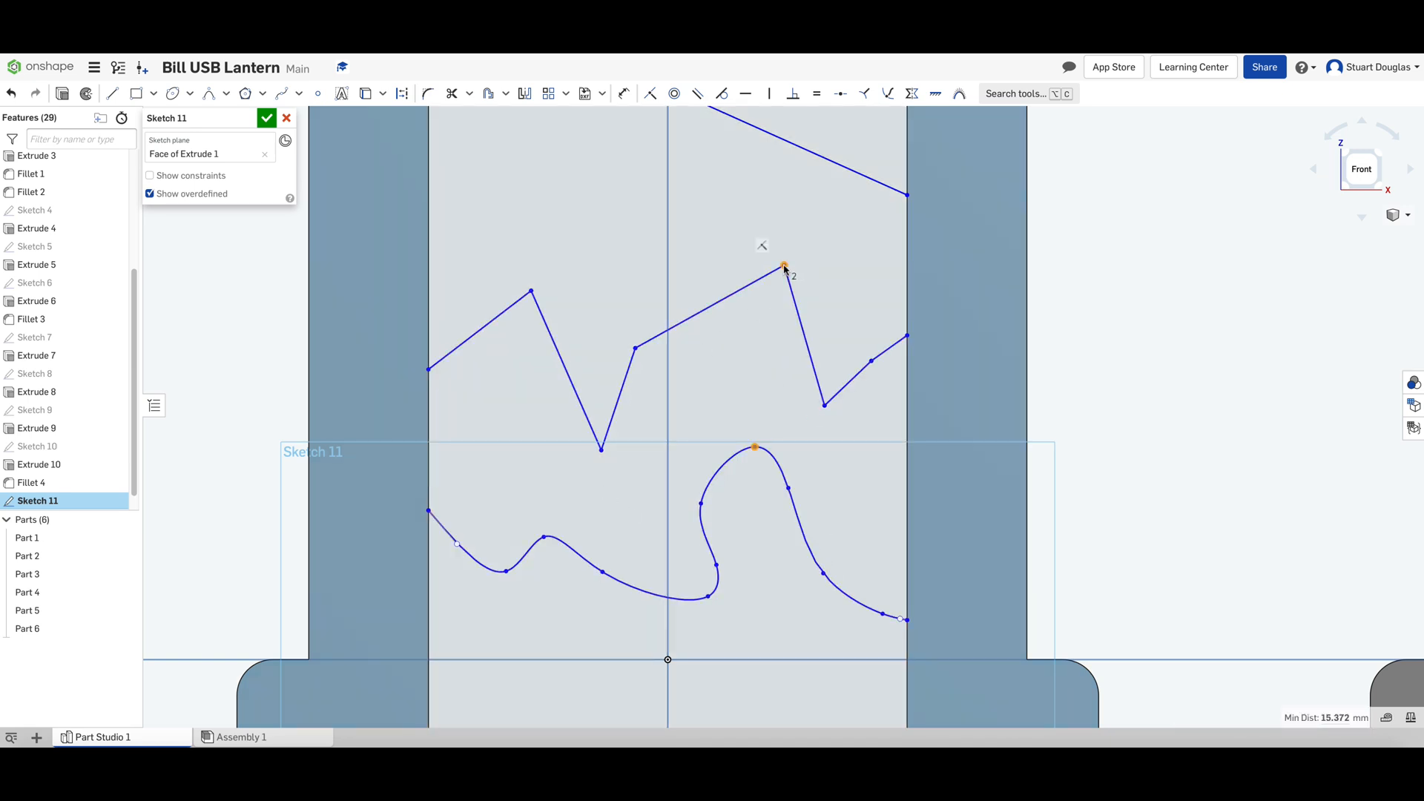
mouse_move(784, 265)
mouse_down()
mouse_move(747, 264)
mouse_move(777, 268)
mouse_up()
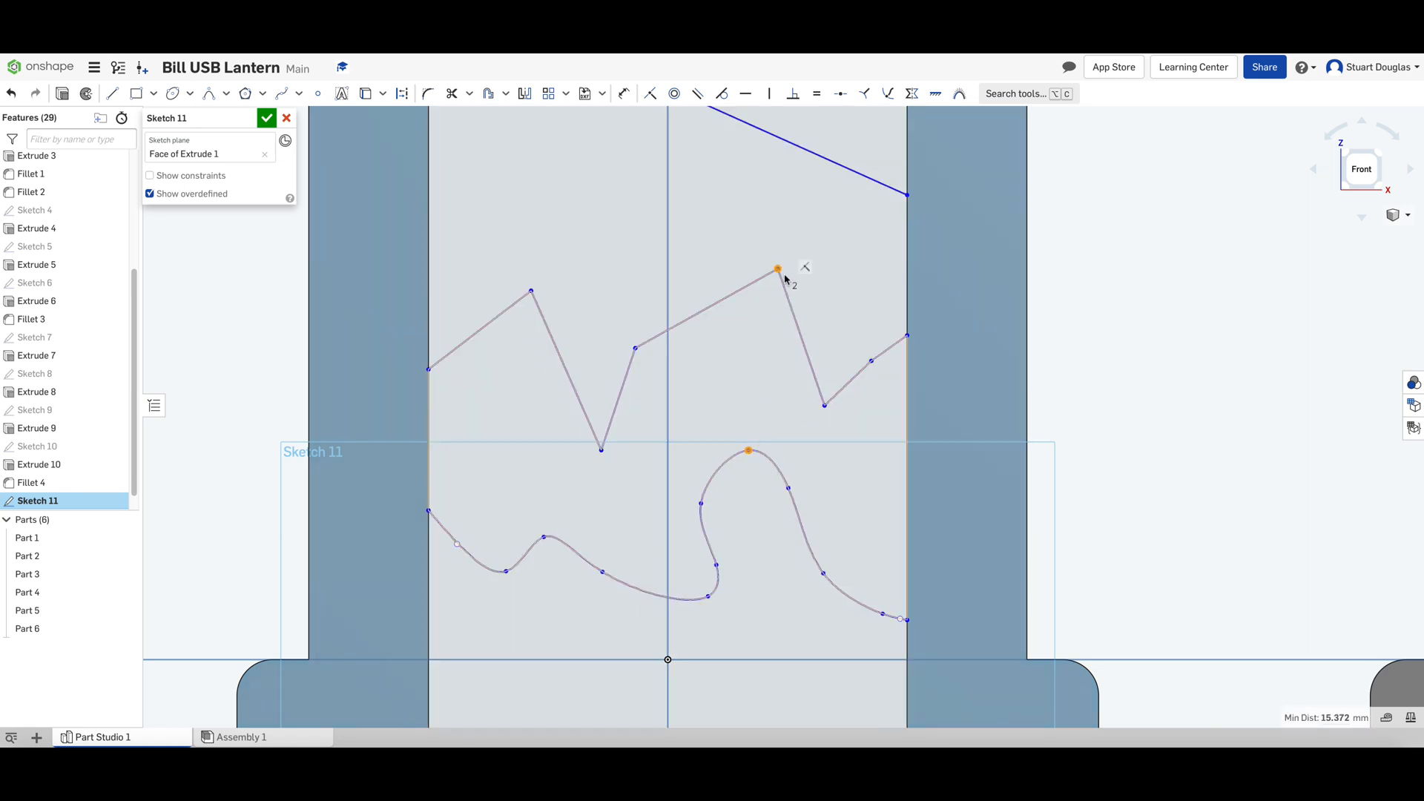
click(756, 341)
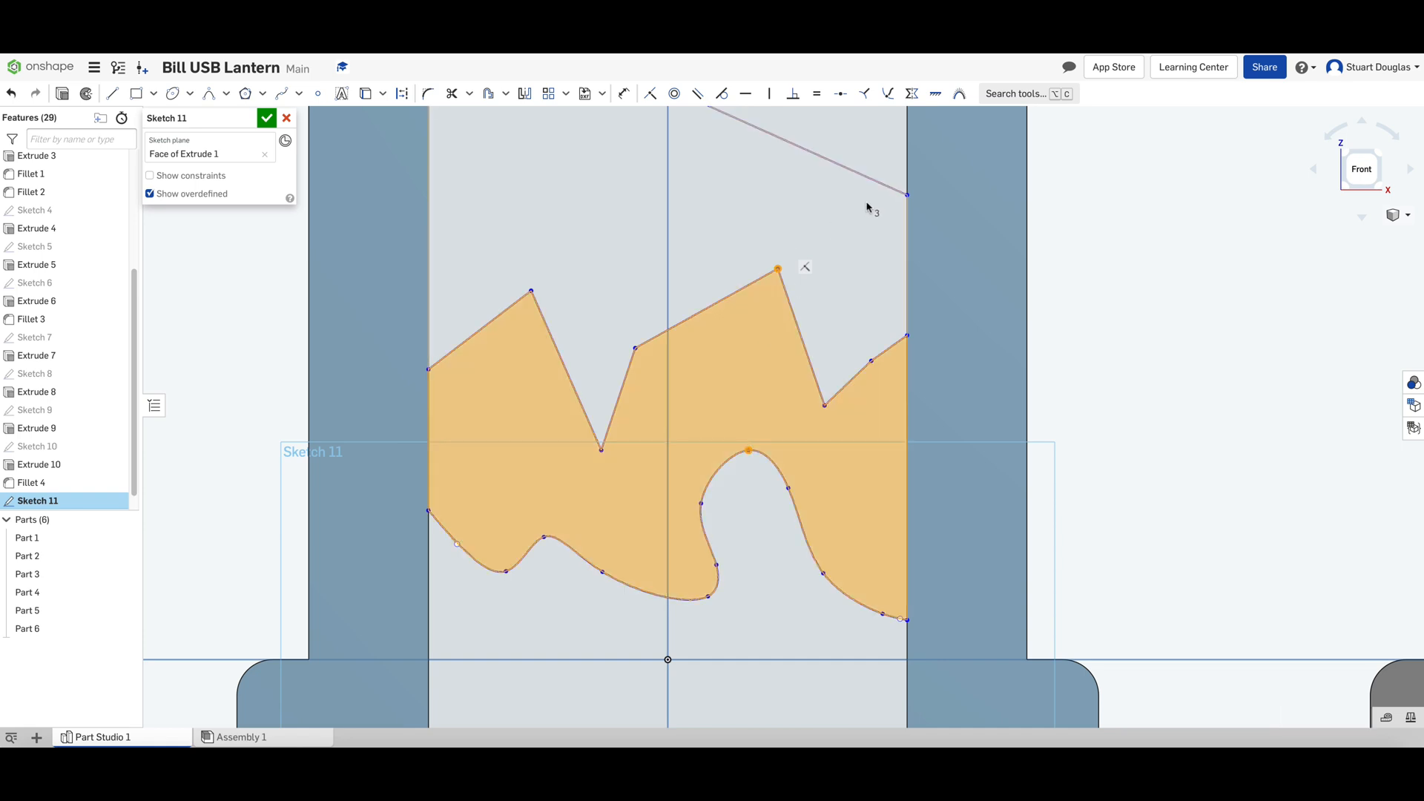
click(1261, 215)
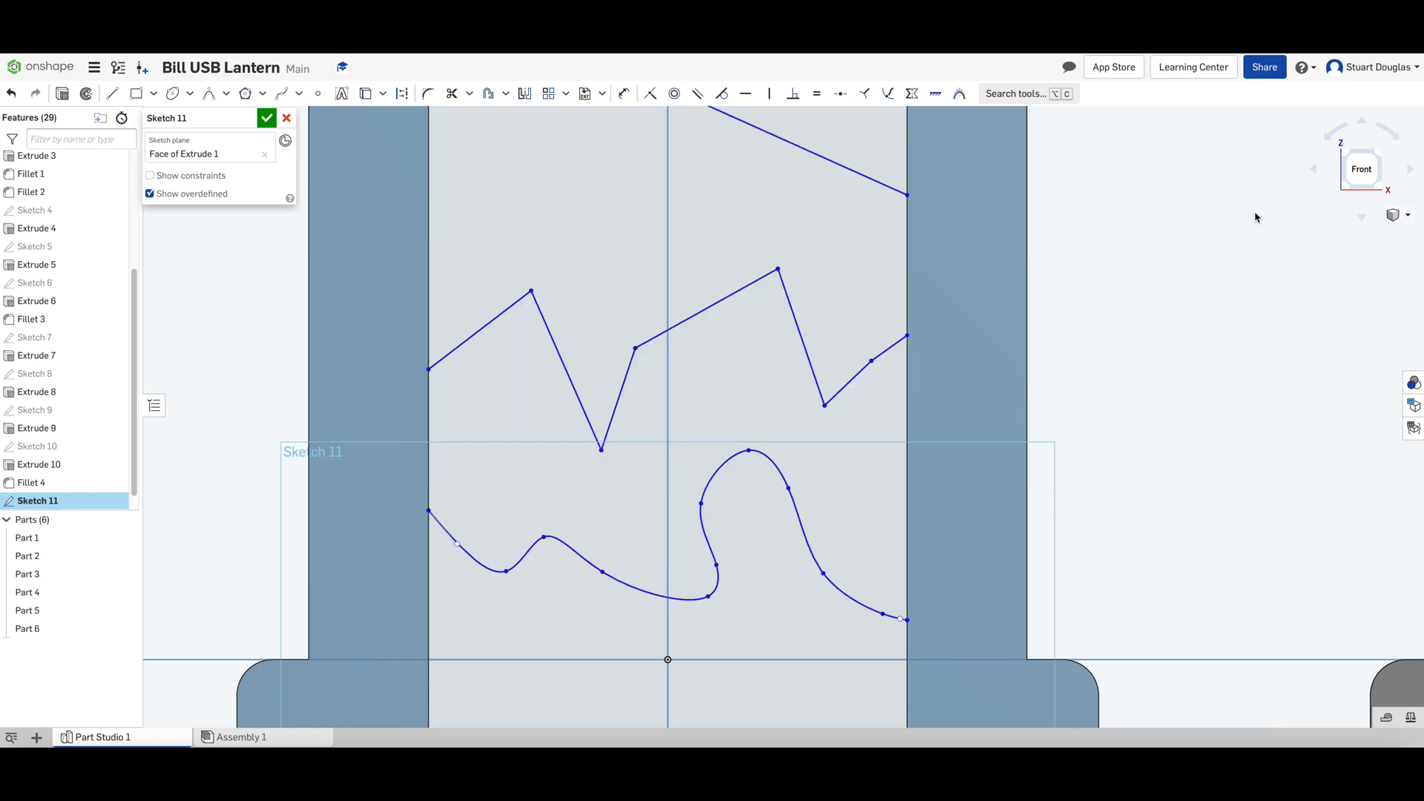
Step: Move the zigzag vertex just left of the centreline up and left to about X -4.2 mm, Z 27 mm
click(635, 348)
click(636, 353)
click(634, 350)
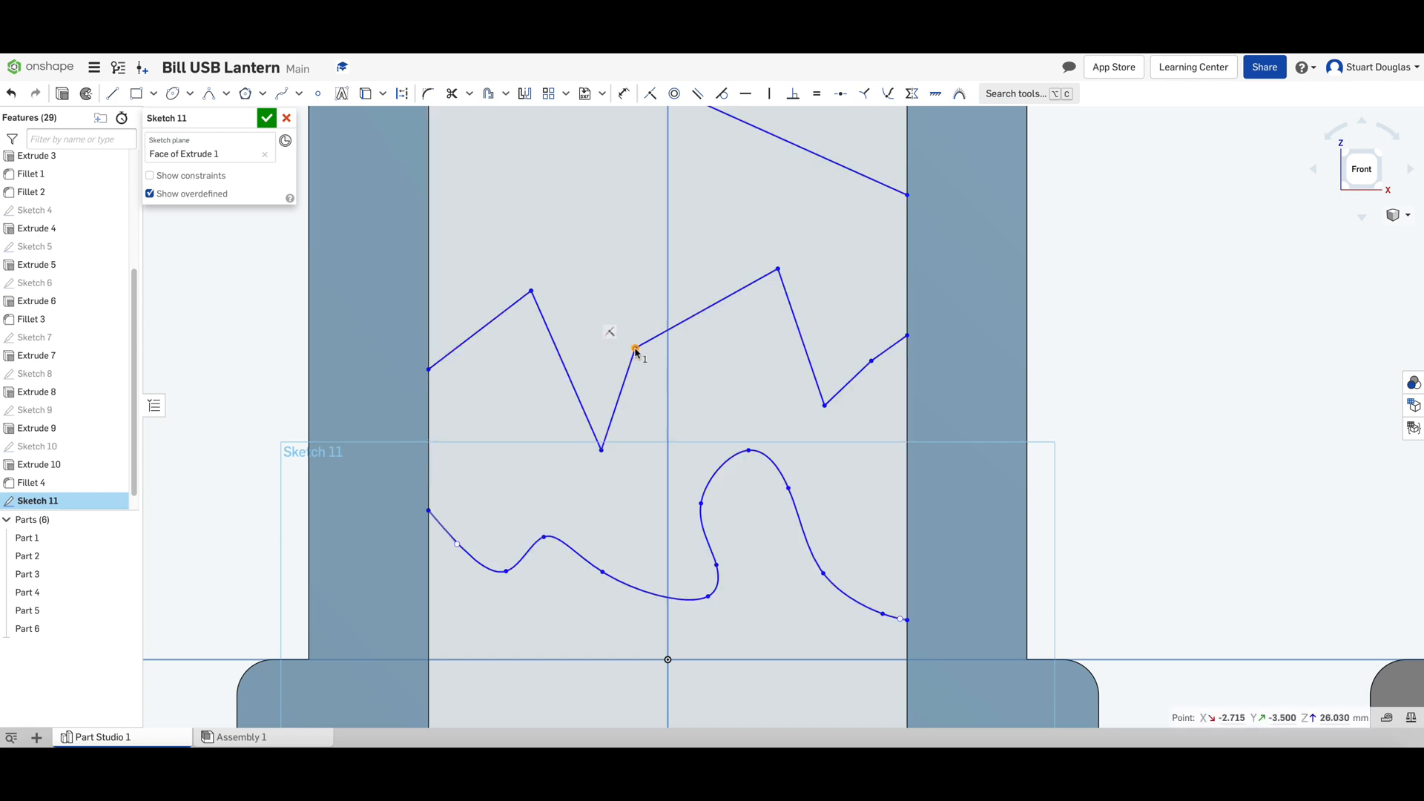
drag(635, 349, 618, 336)
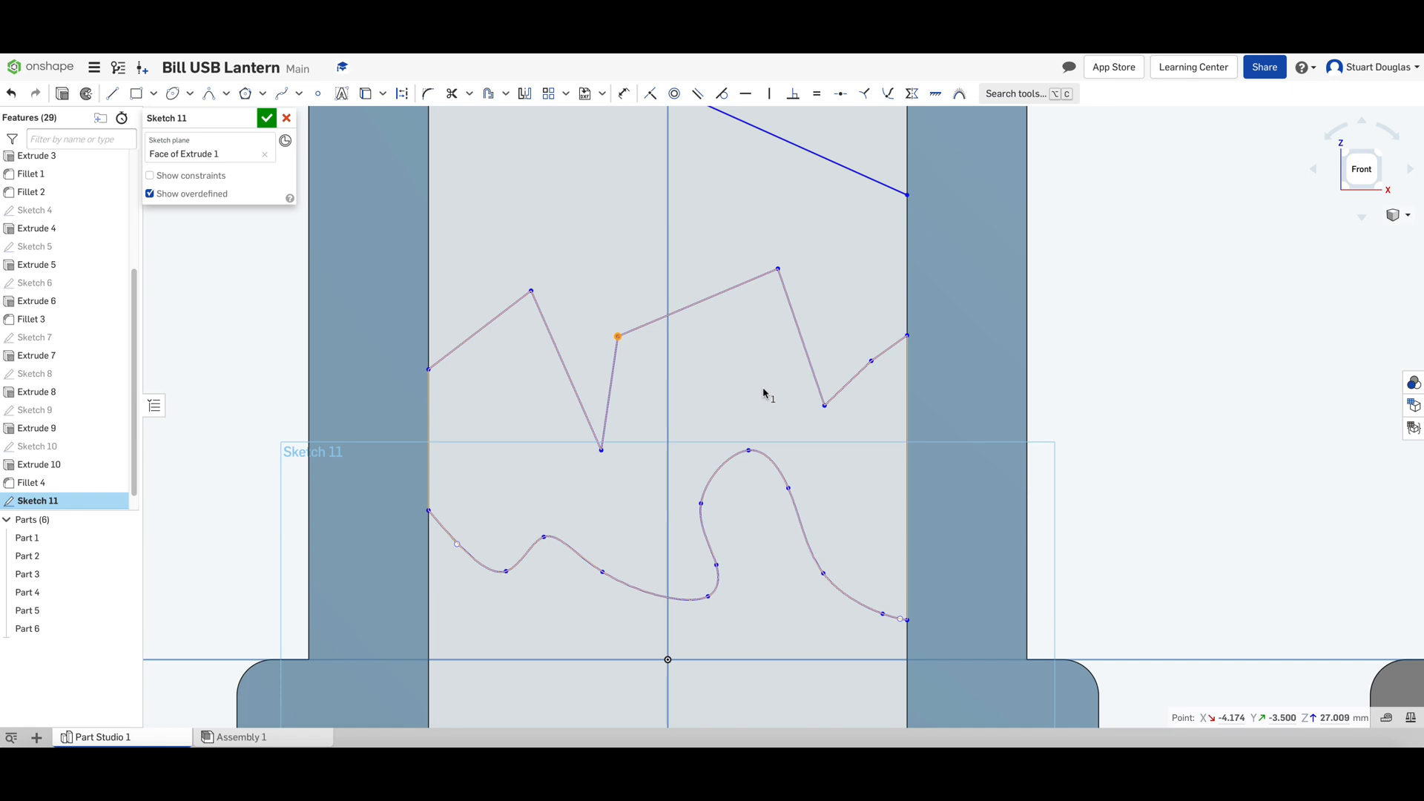
click(1142, 328)
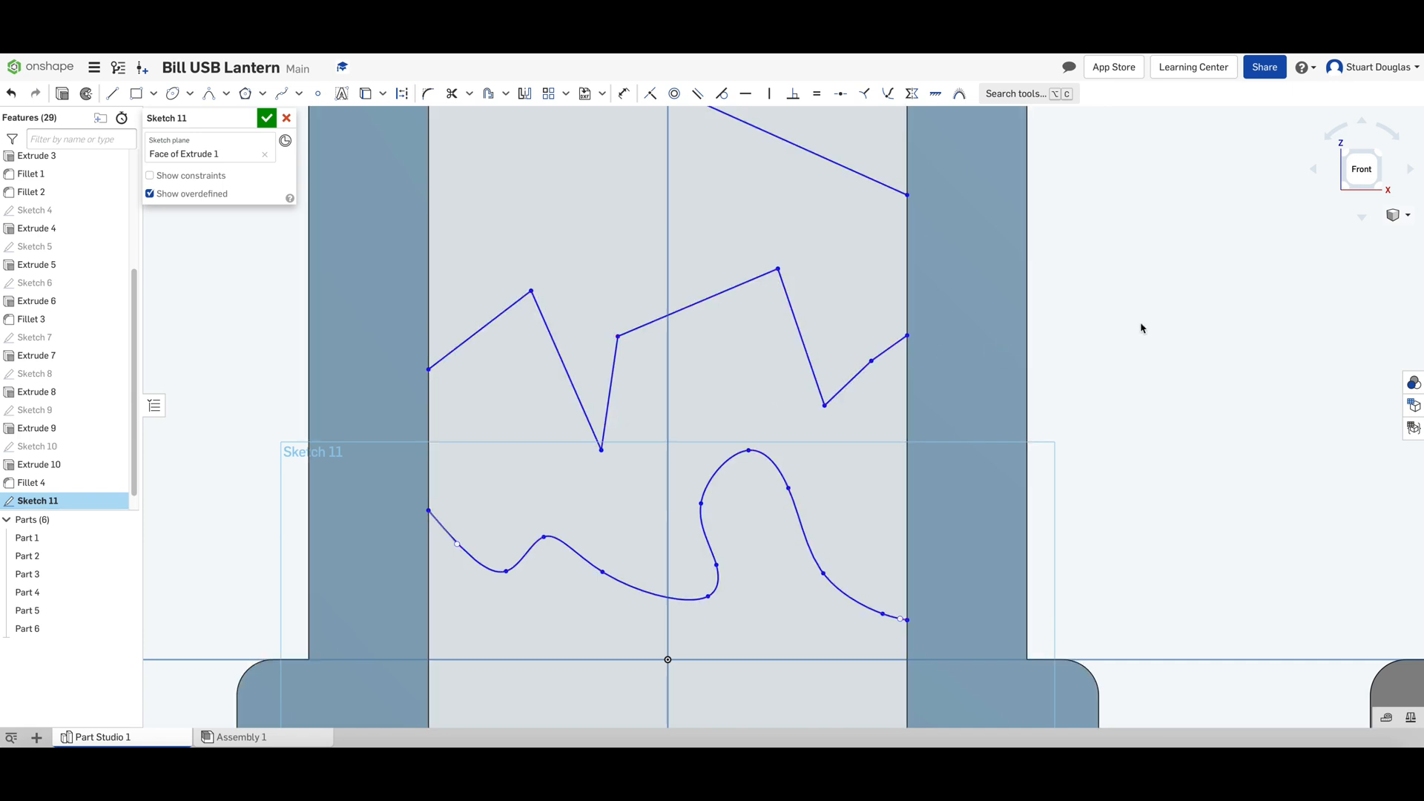
Step: Sketch two horizontal 40 mm lines across the opening, one below the spline and another above the conic curve and arc
scroll(1142, 328, down, 5)
scroll(1255, 483, up, 2)
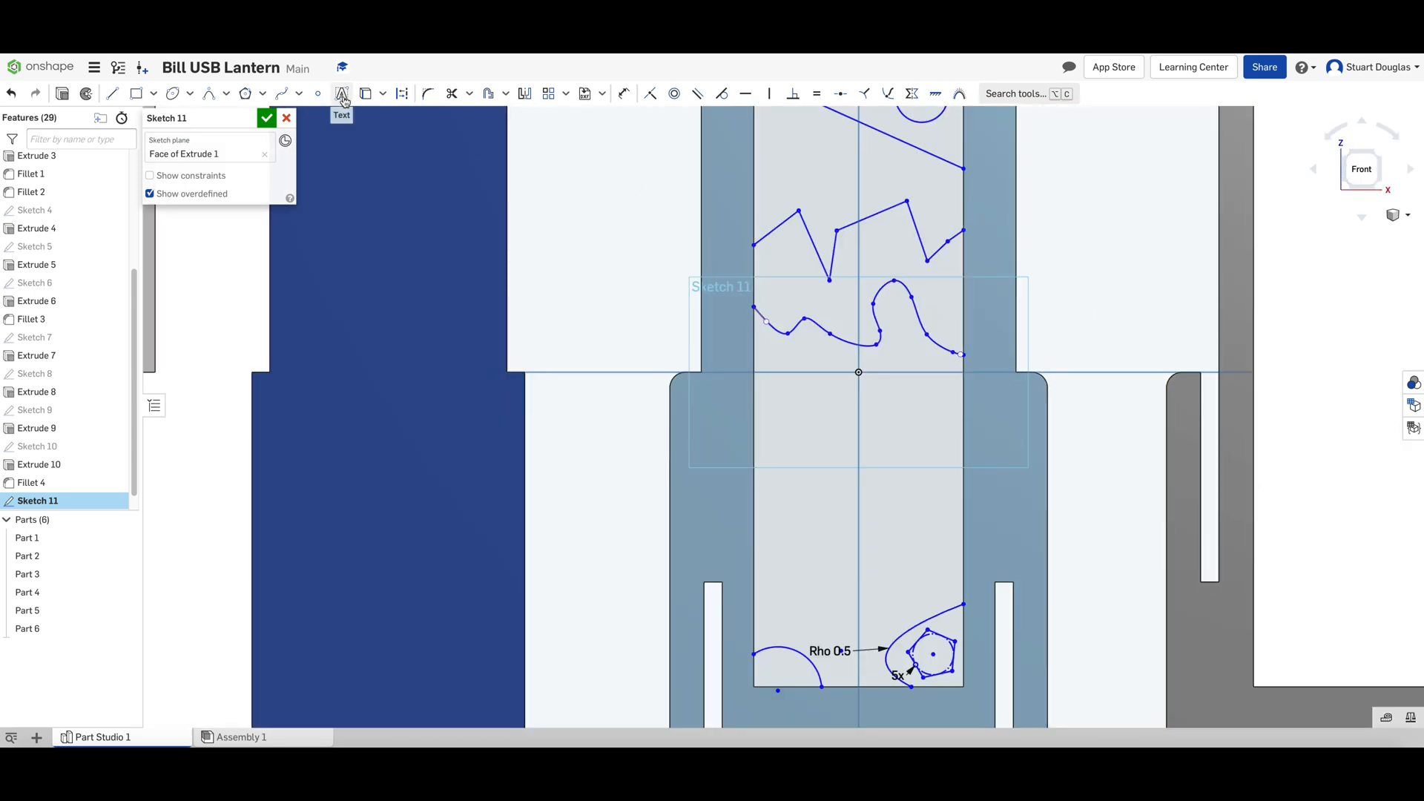
click(113, 94)
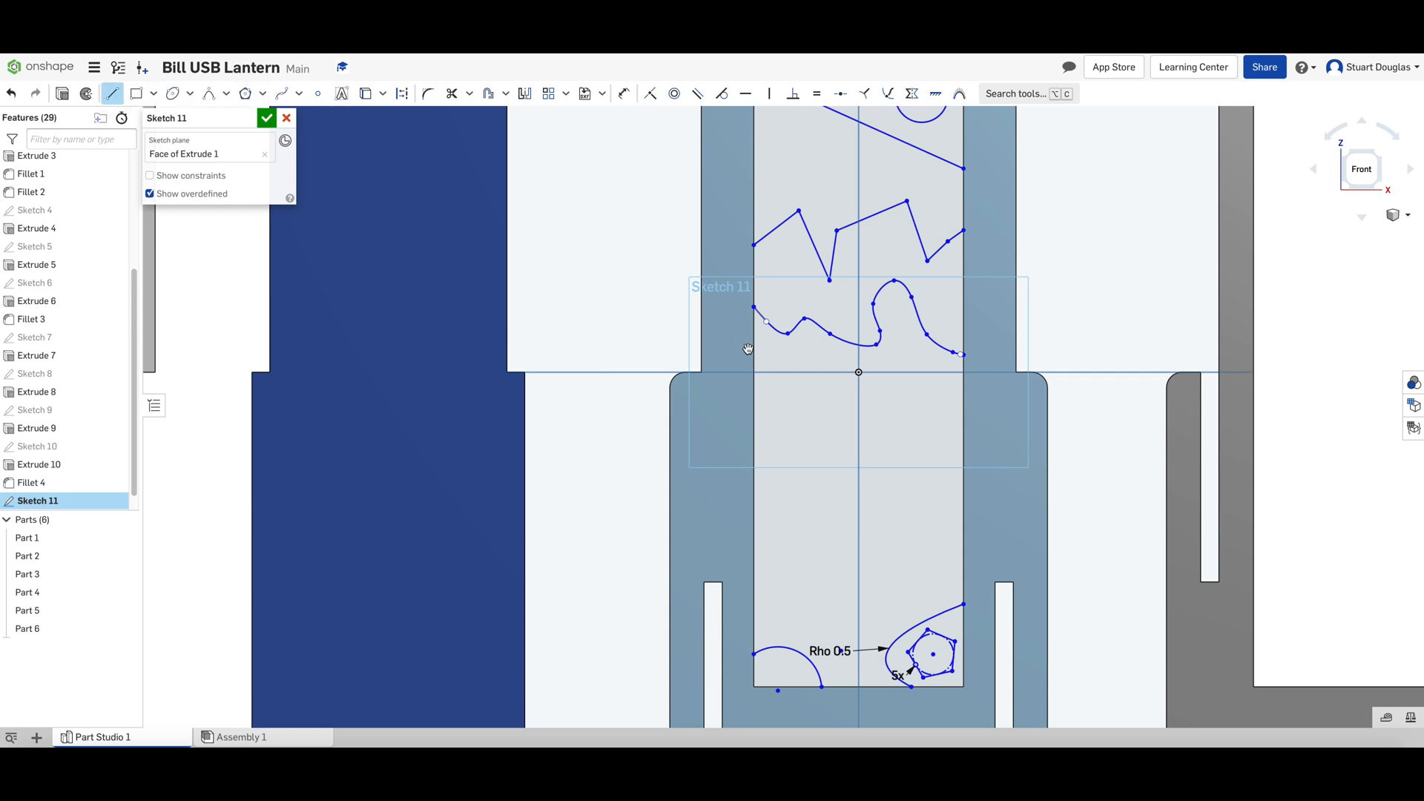
click(754, 418)
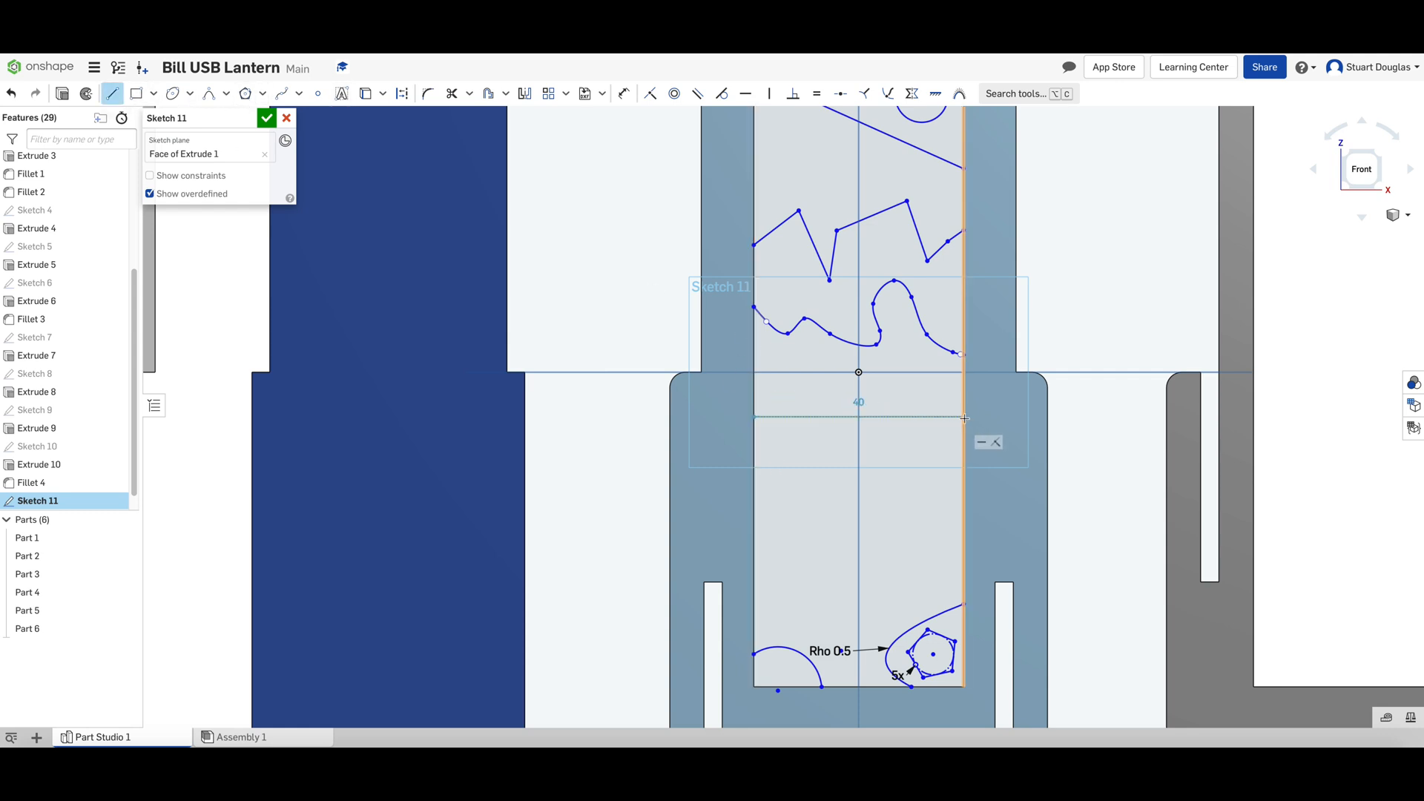
click(964, 417)
key(Escape)
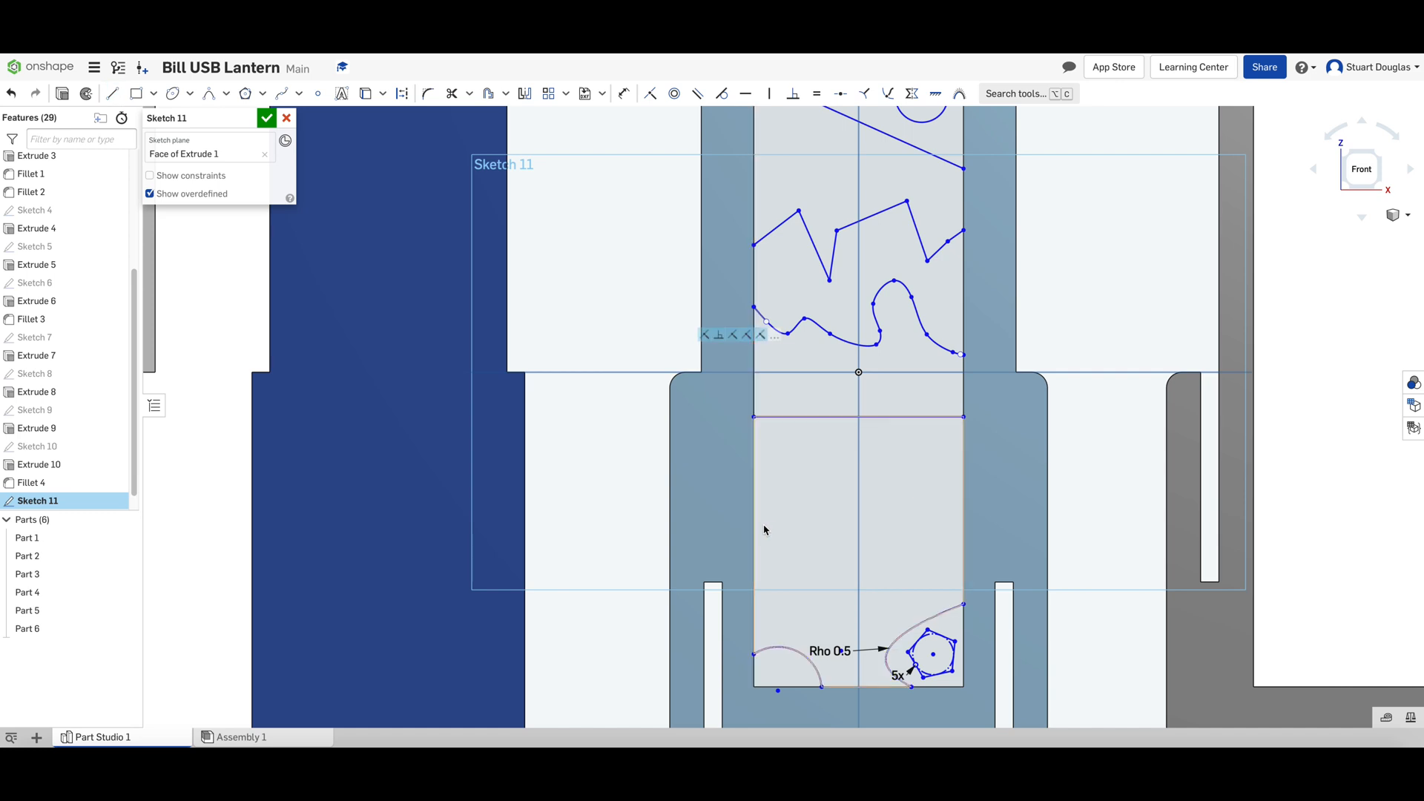
key(l)
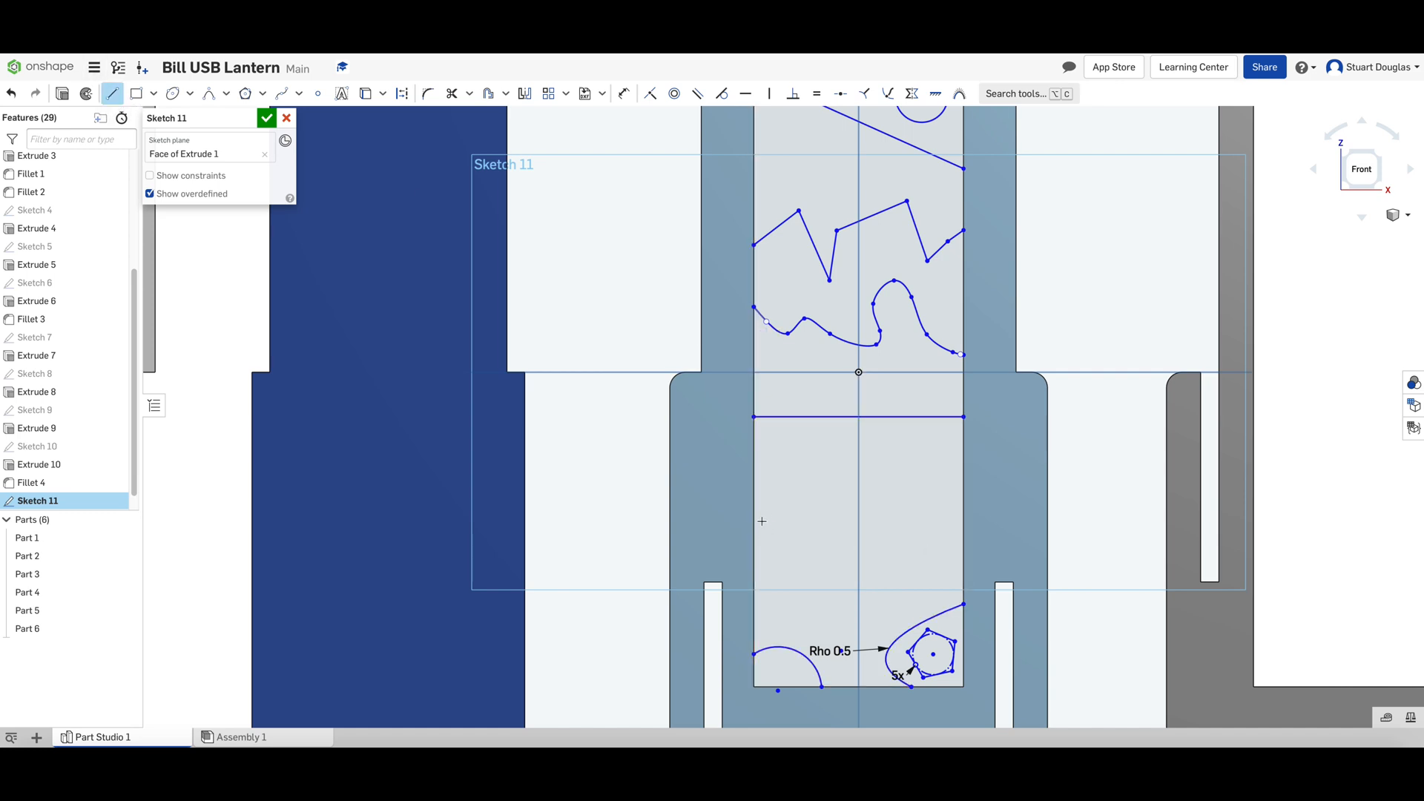
click(754, 531)
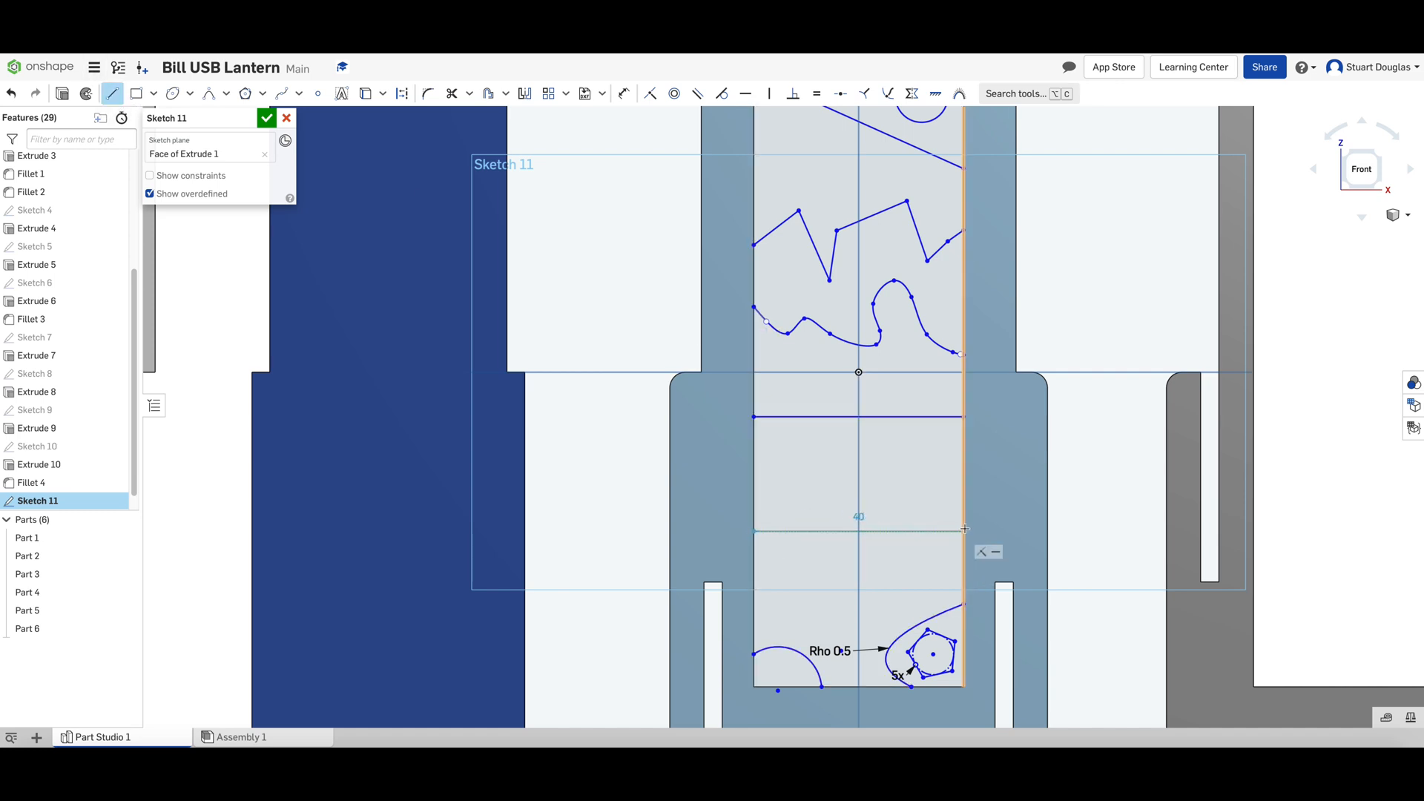
click(964, 531)
key(Escape)
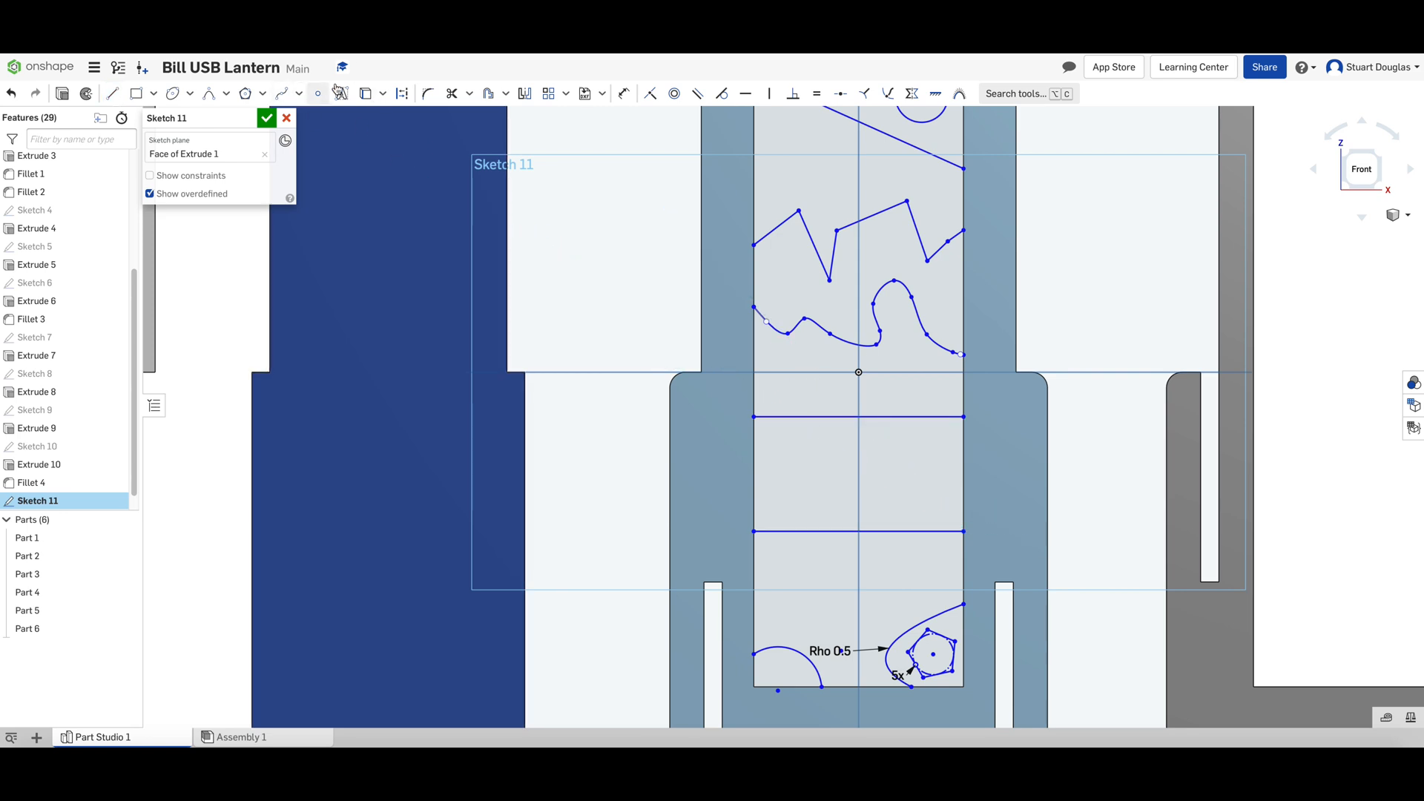
Step: Add bold Open Sans text between the two horizontal lines, spelling the first word of the document title in capitals
click(341, 92)
scroll(942, 473, up, 3)
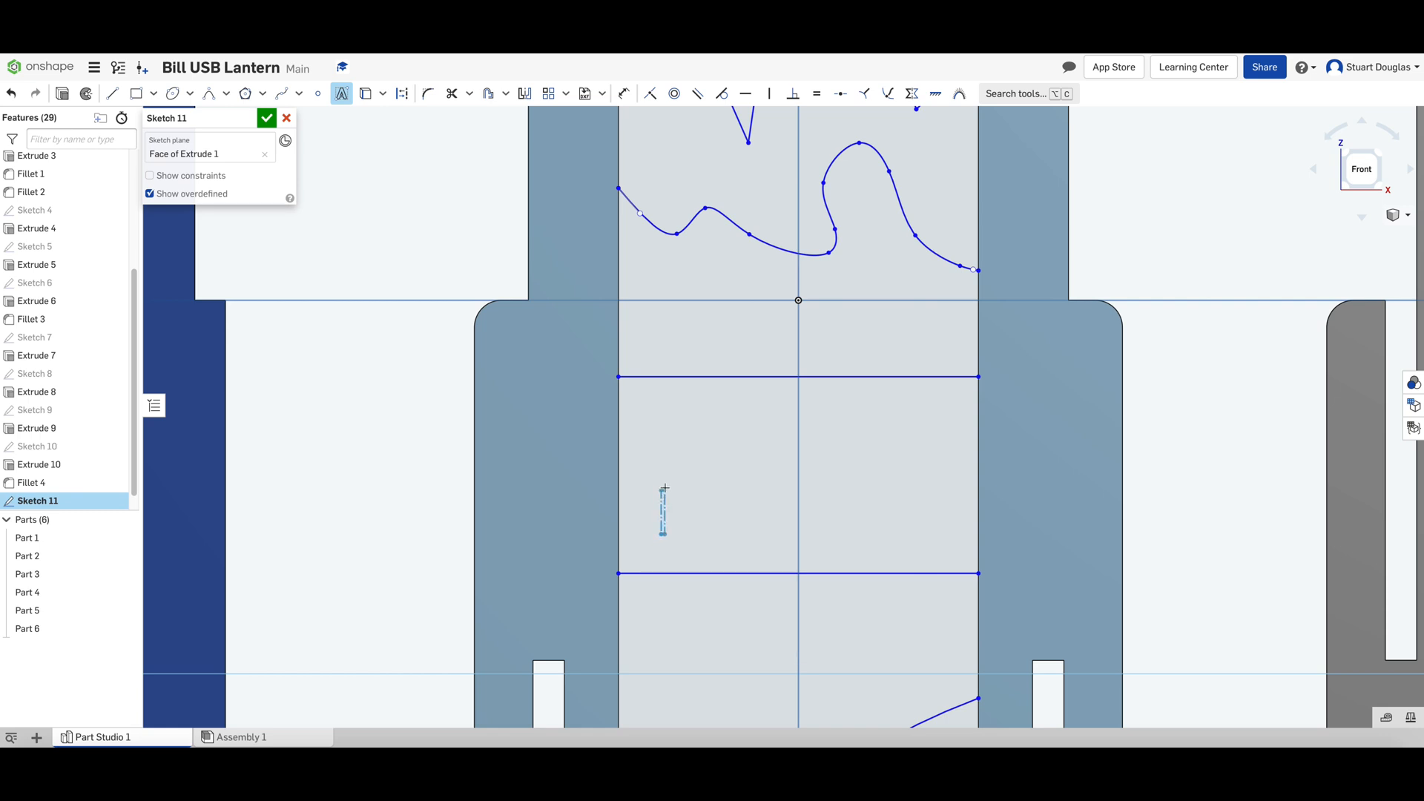
mouse_move(664, 488)
mouse_down()
mouse_move(667, 414)
mouse_move(972, 414)
mouse_move(901, 417)
mouse_move(937, 417)
mouse_up()
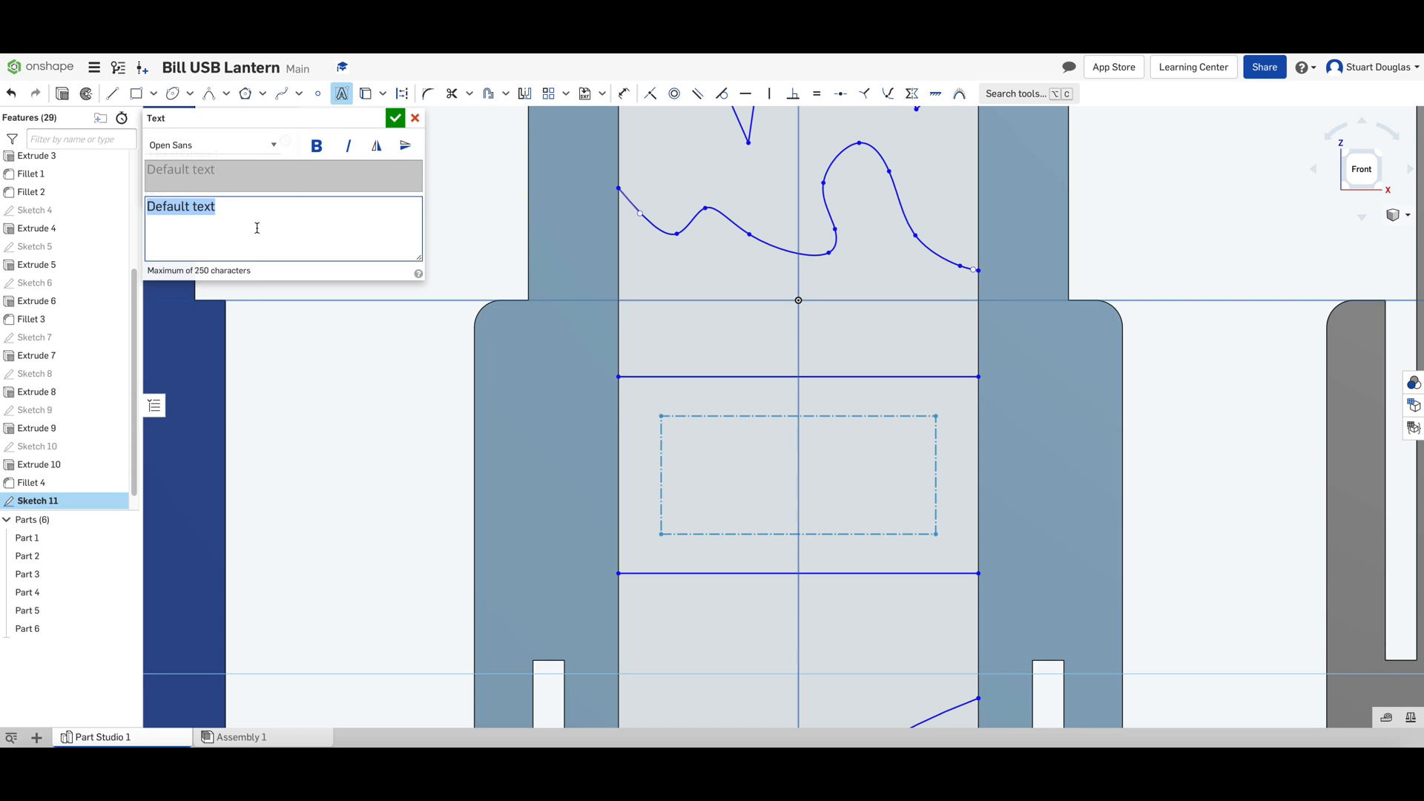
text(BILL)
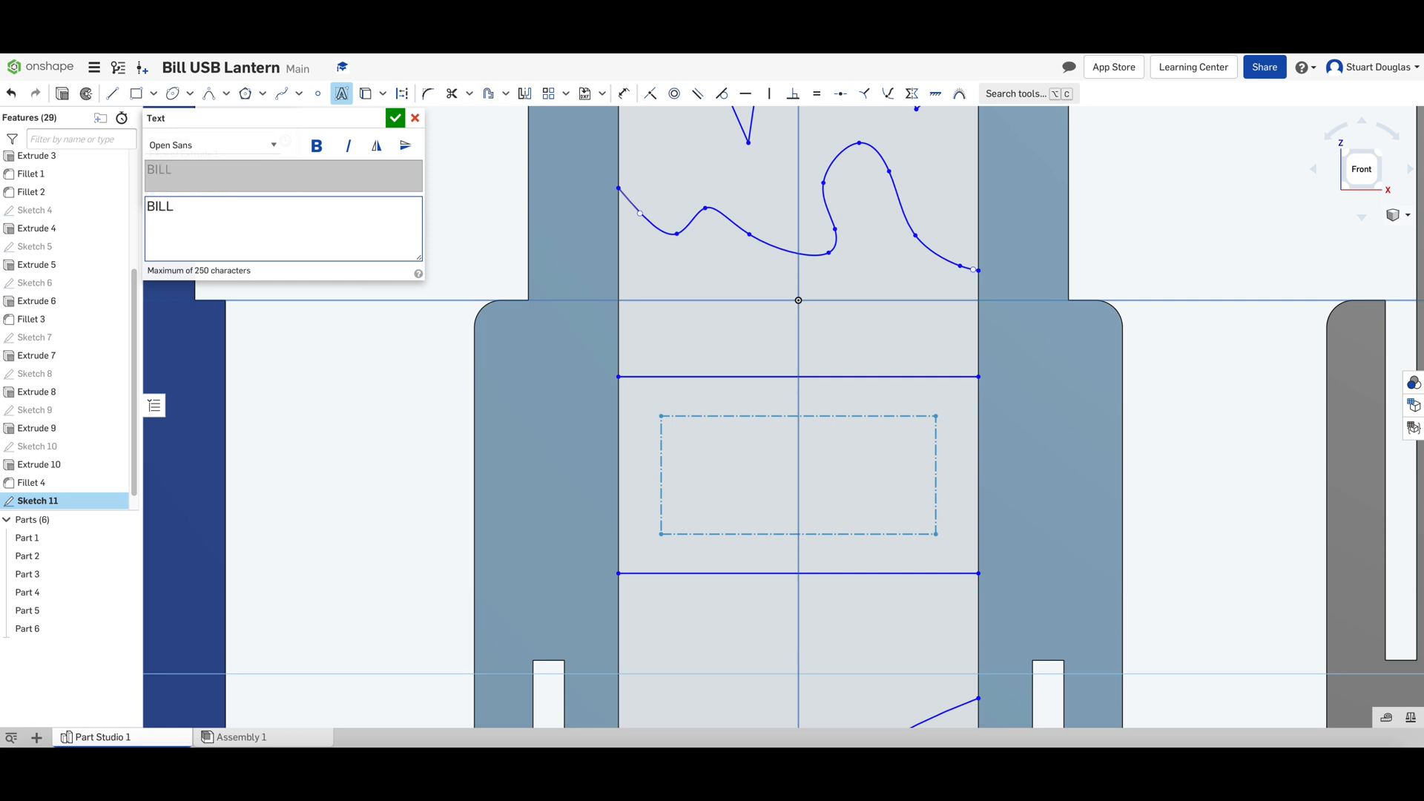
click(273, 145)
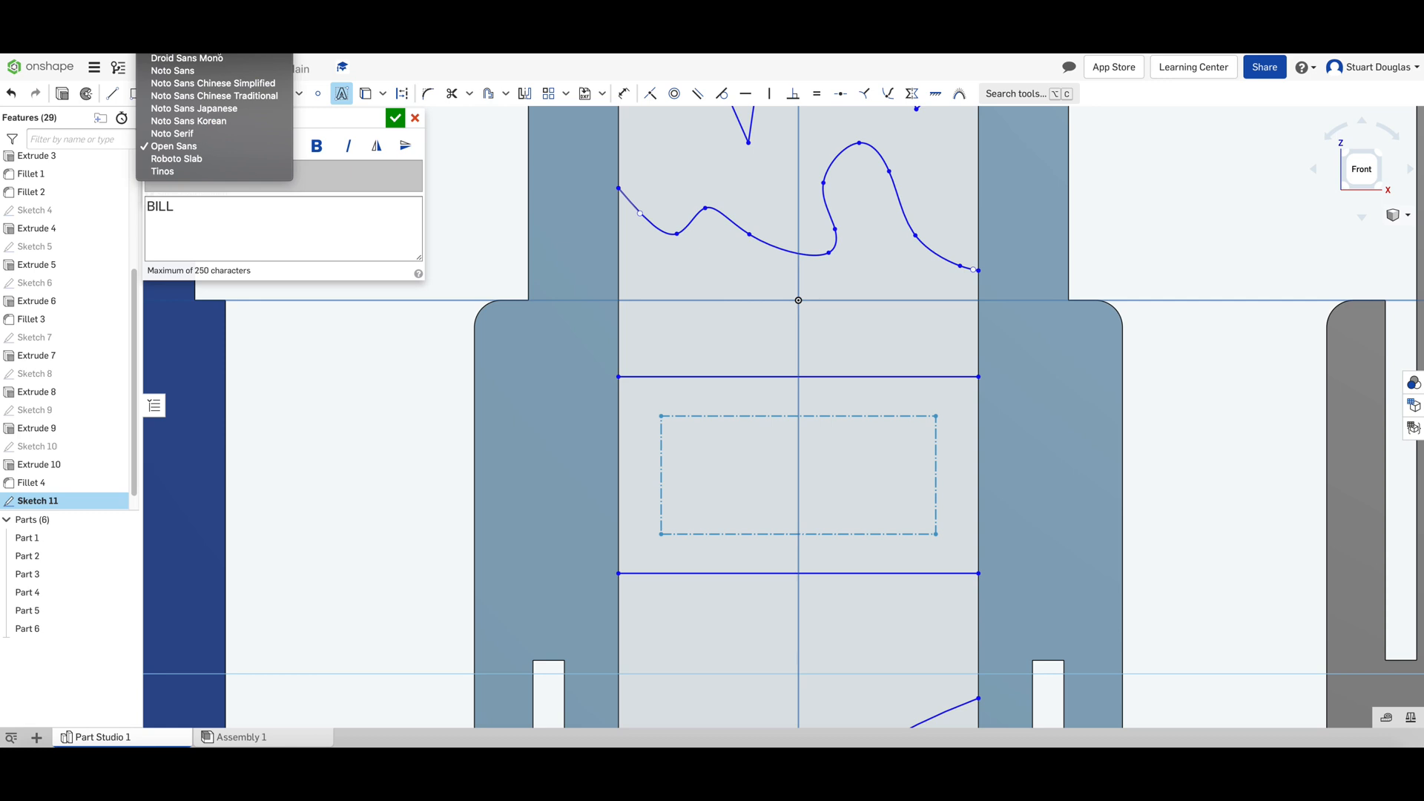
click(232, 146)
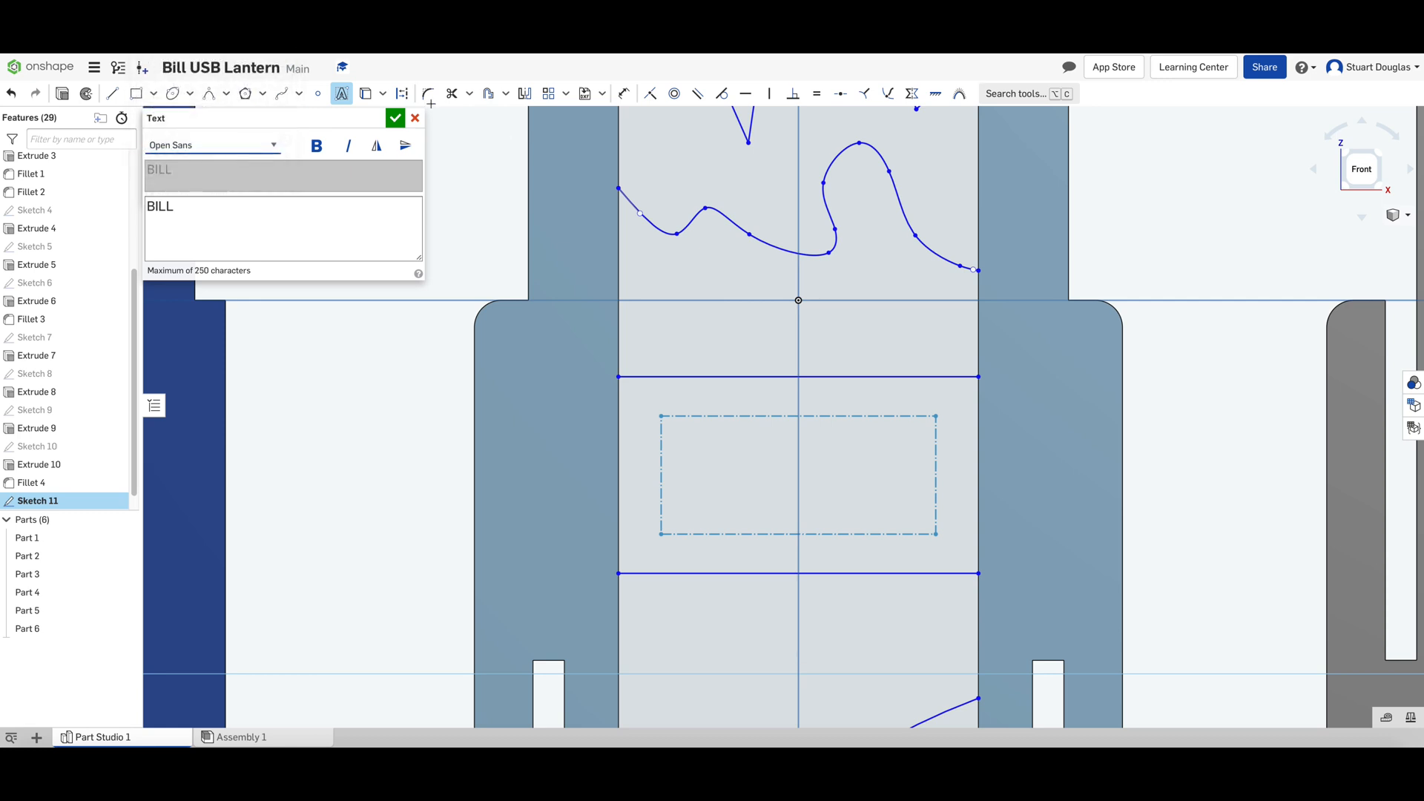
click(317, 145)
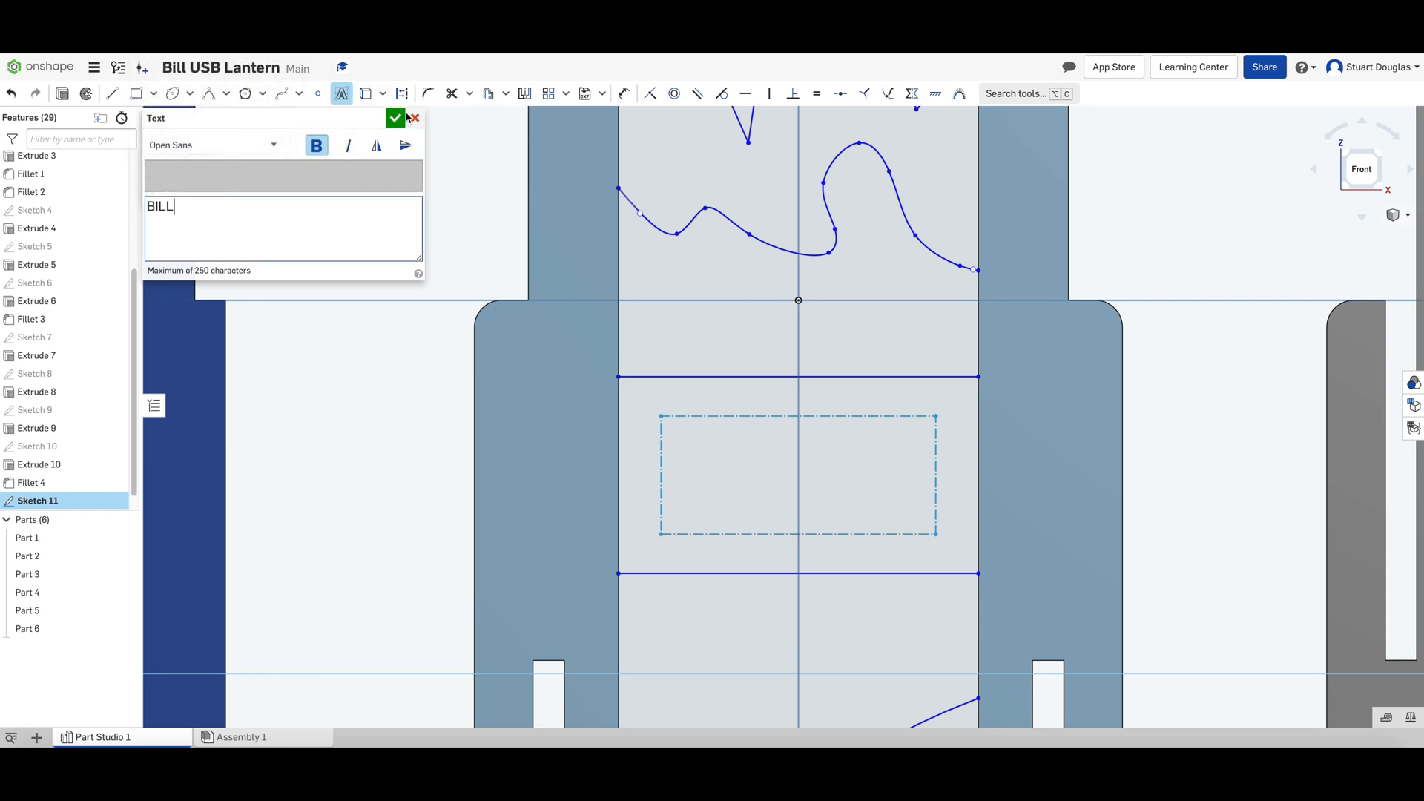
click(394, 119)
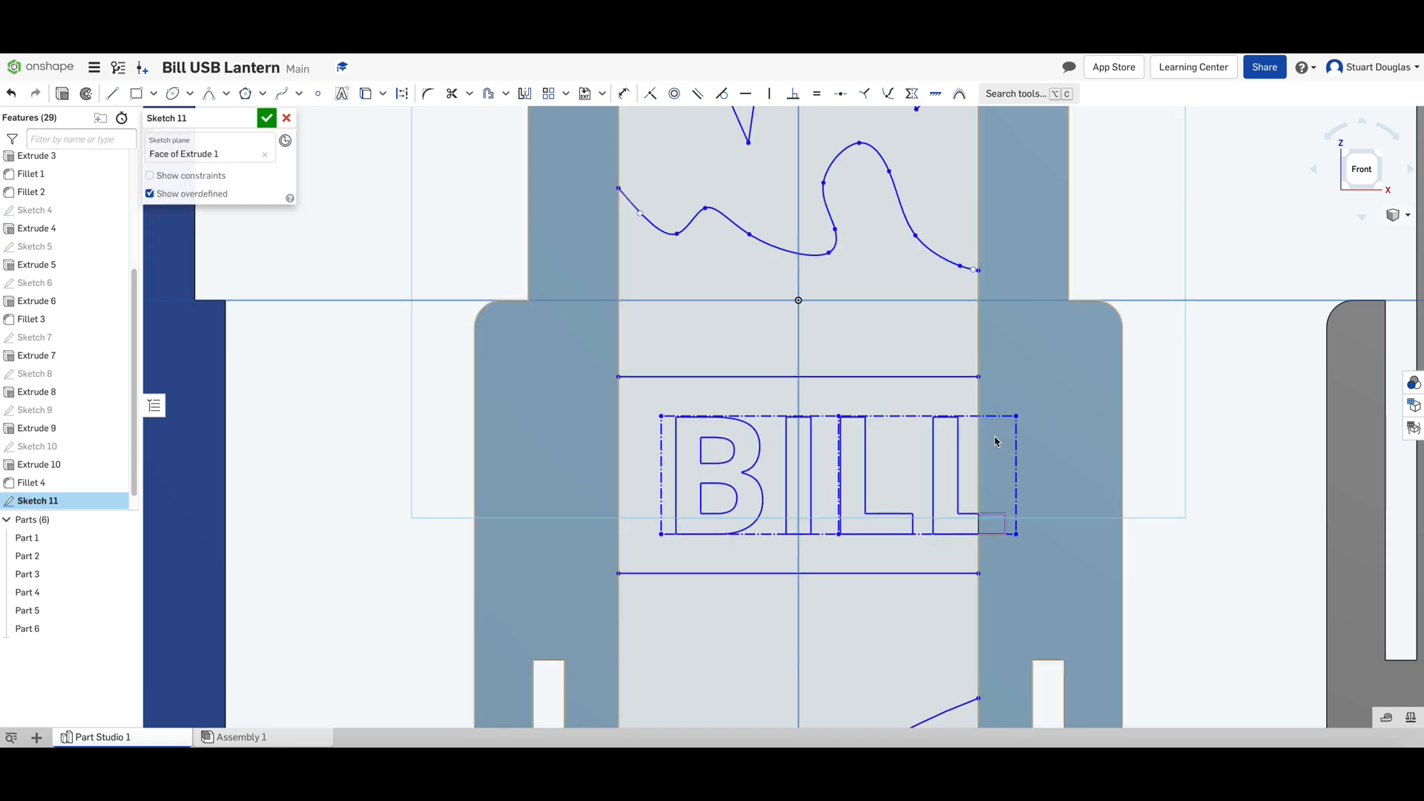
Step: Resize the name text to slightly wider than the 40 mm opening, keeping it between the two horizontal lines
mouse_move(1016, 421)
mouse_down()
mouse_move(969, 437)
mouse_move(979, 420)
mouse_up()
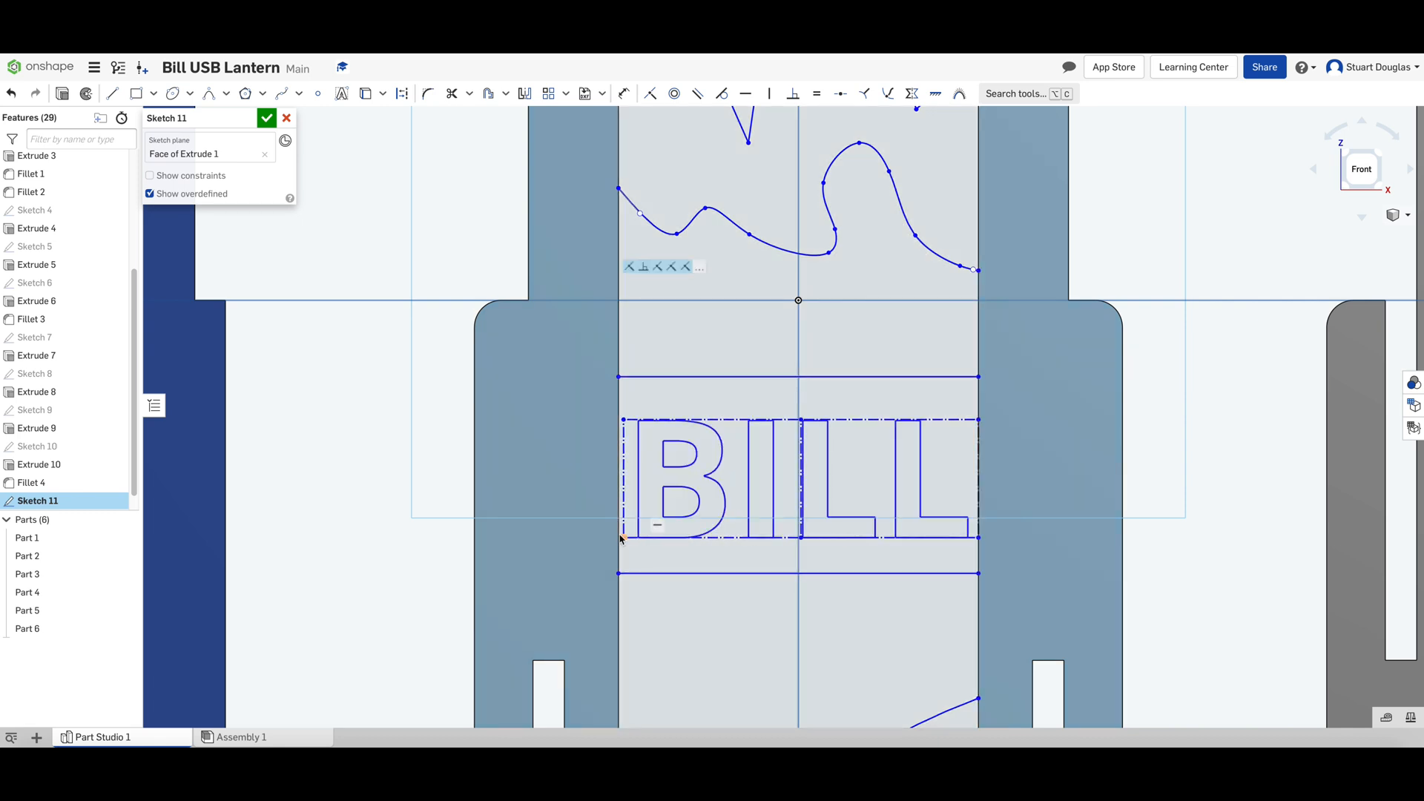
mouse_move(623, 540)
mouse_down()
mouse_move(705, 510)
mouse_move(627, 541)
mouse_move(673, 513)
mouse_up()
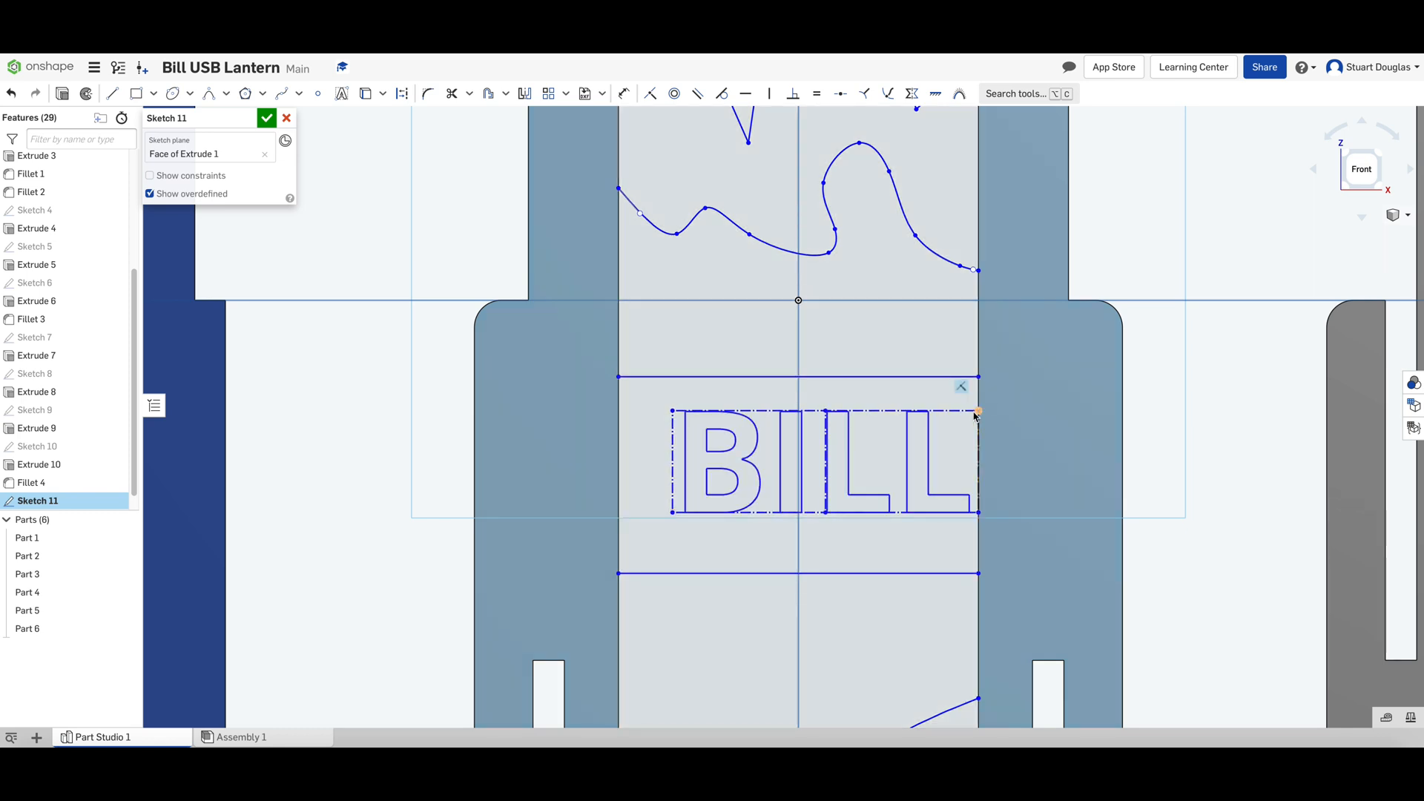
drag(976, 415, 882, 428)
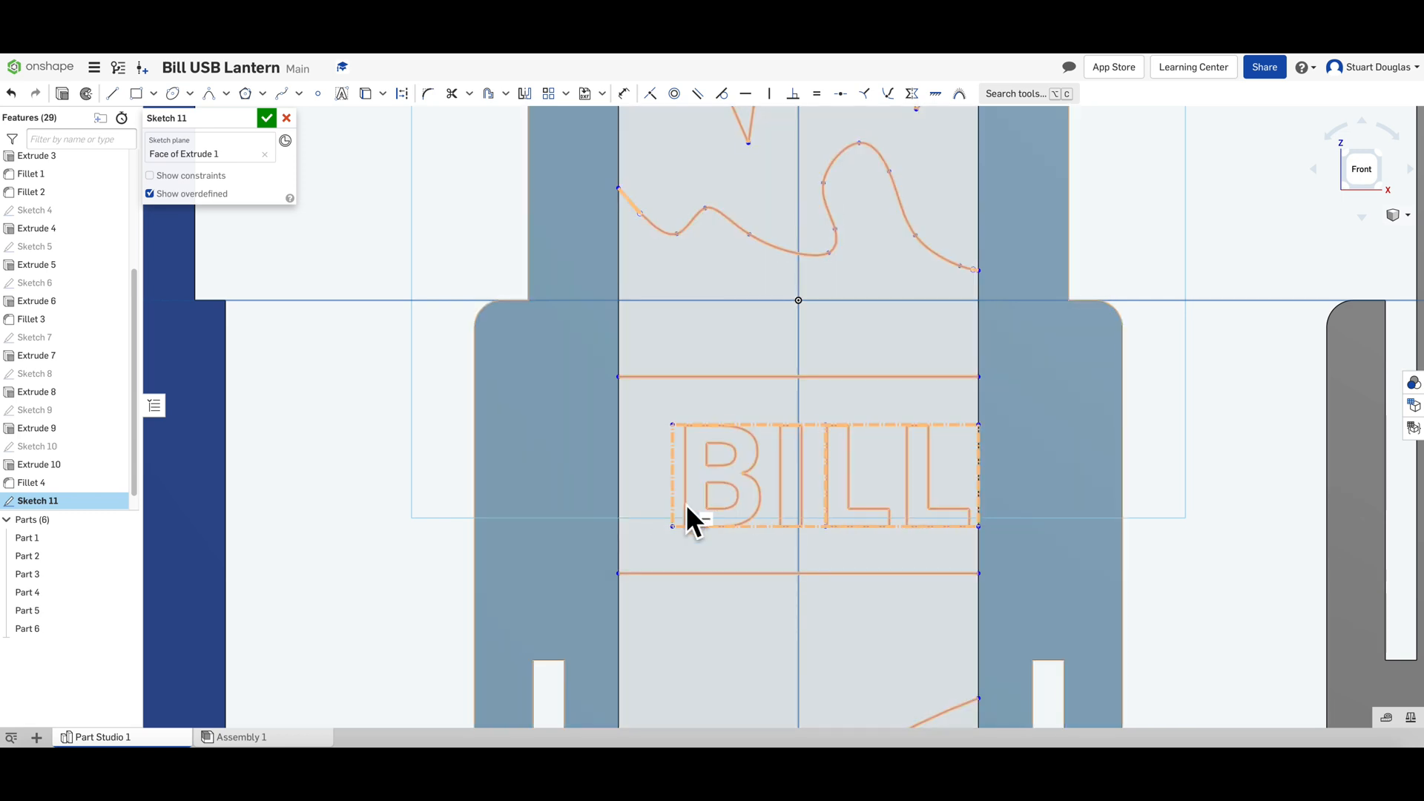
drag(672, 526, 585, 571)
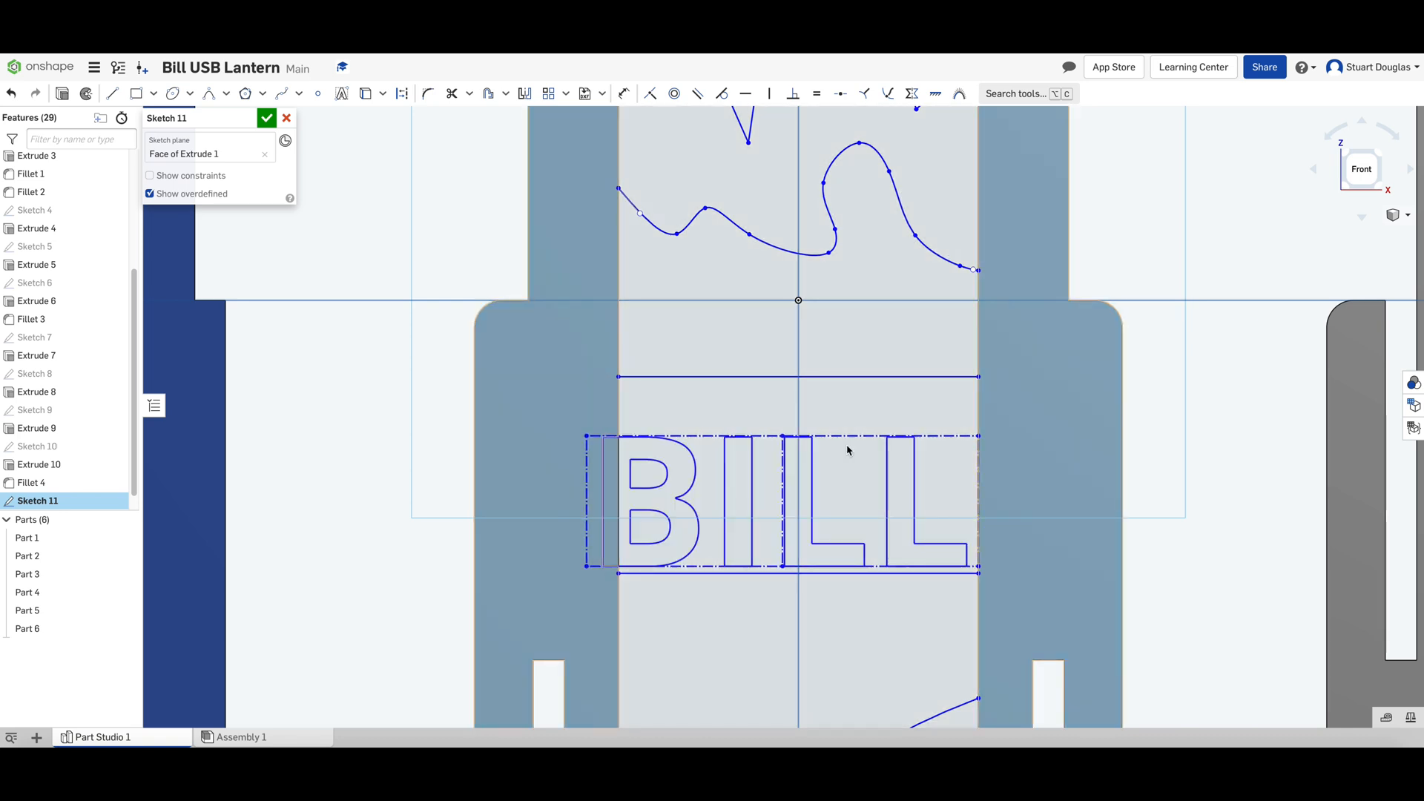
Step: Reposition the name text between the two horizontal lines, with its box's upper-right corner at about X 21.1 mm, Z -12.3 mm
drag(978, 436, 1026, 422)
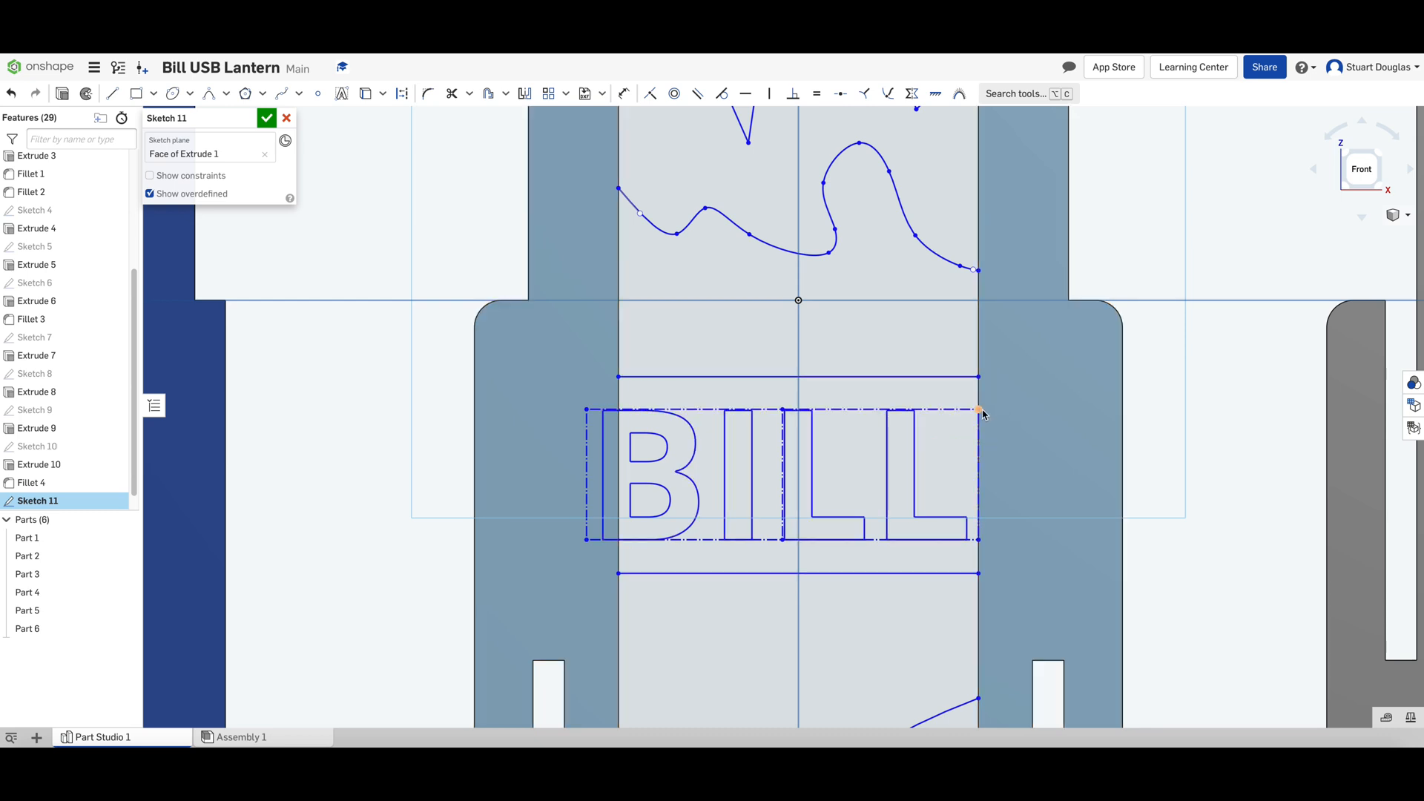
mouse_move(982, 413)
mouse_down()
mouse_move(1010, 405)
mouse_move(995, 413)
mouse_up()
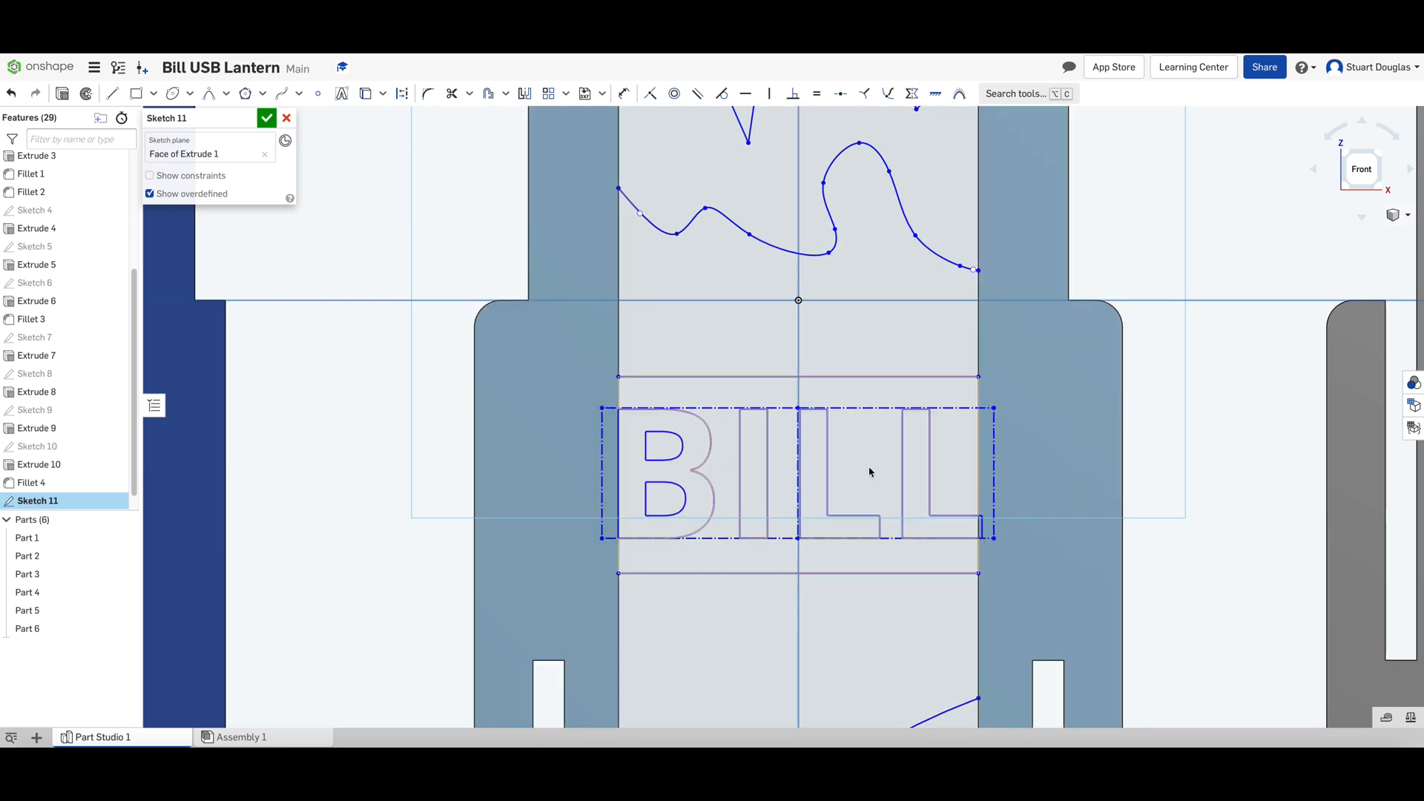
drag(602, 538, 592, 545)
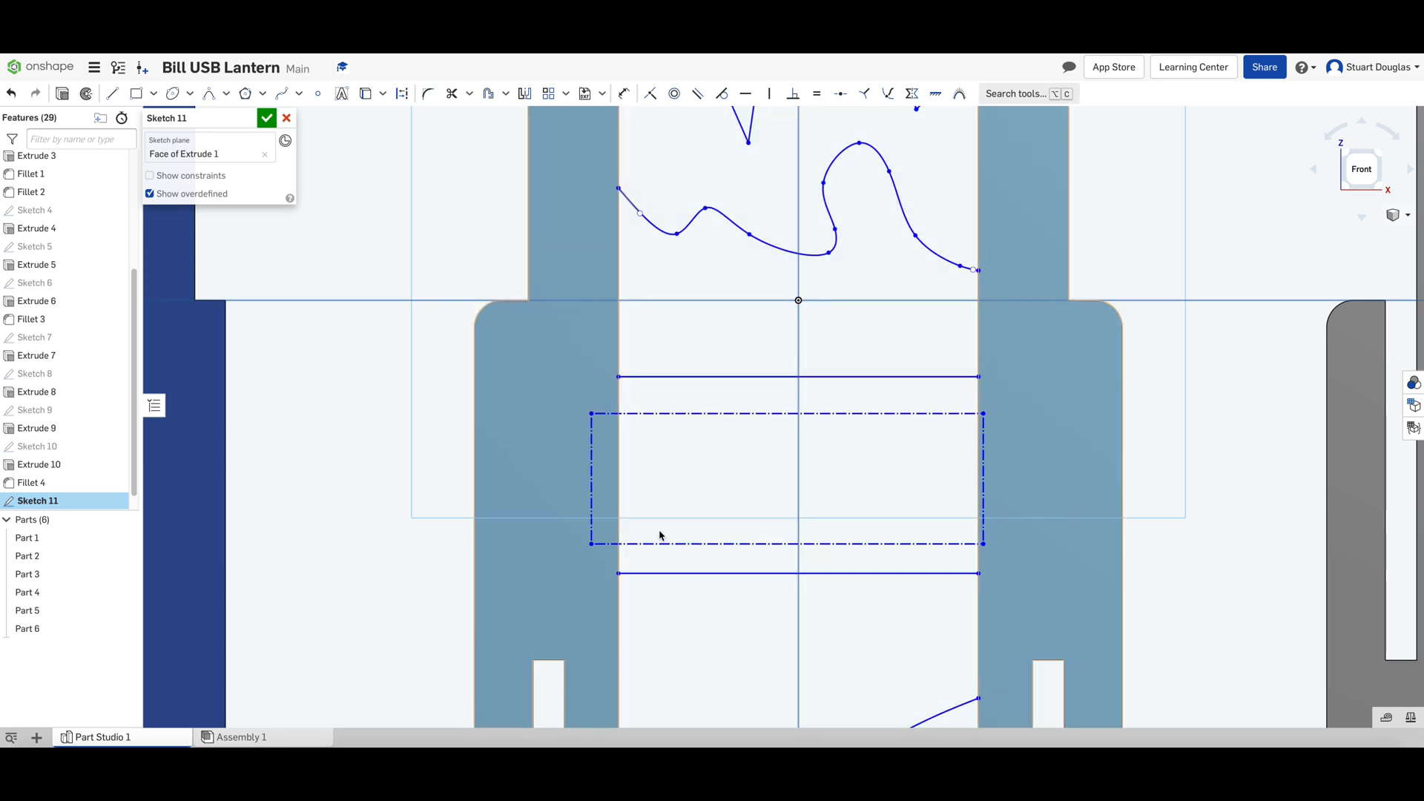
drag(983, 414, 1001, 413)
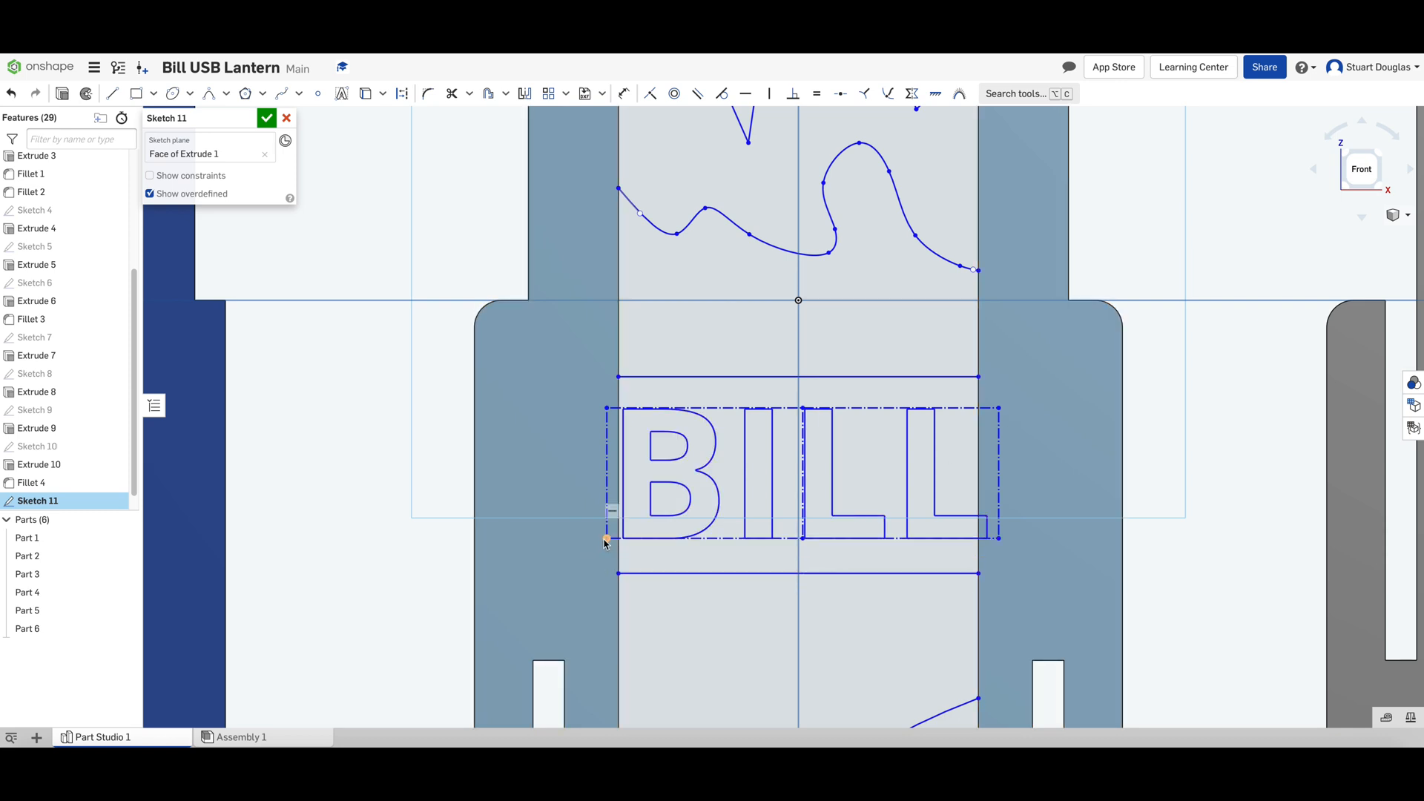
drag(606, 540, 596, 545)
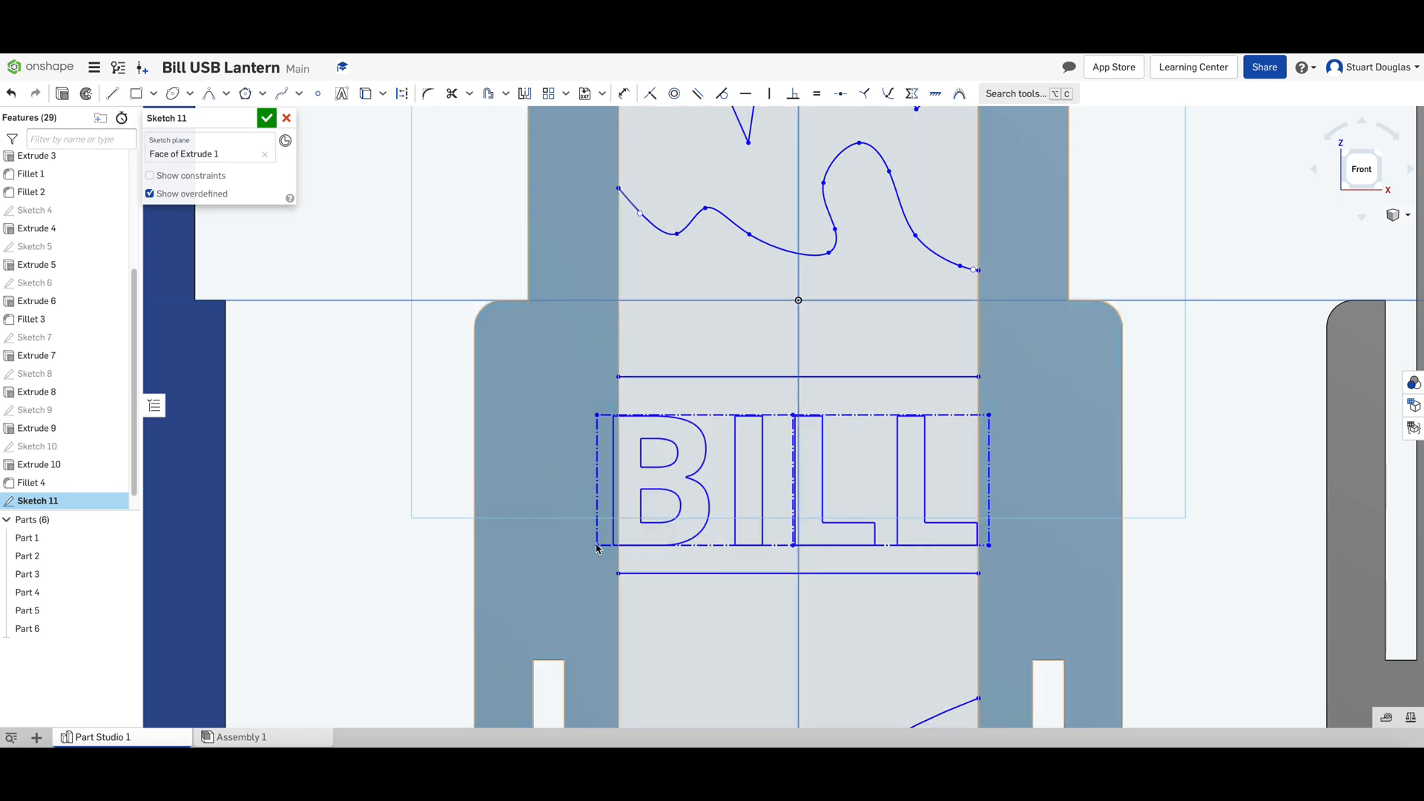
key(d)
click(990, 415)
drag(1002, 396, 1004, 402)
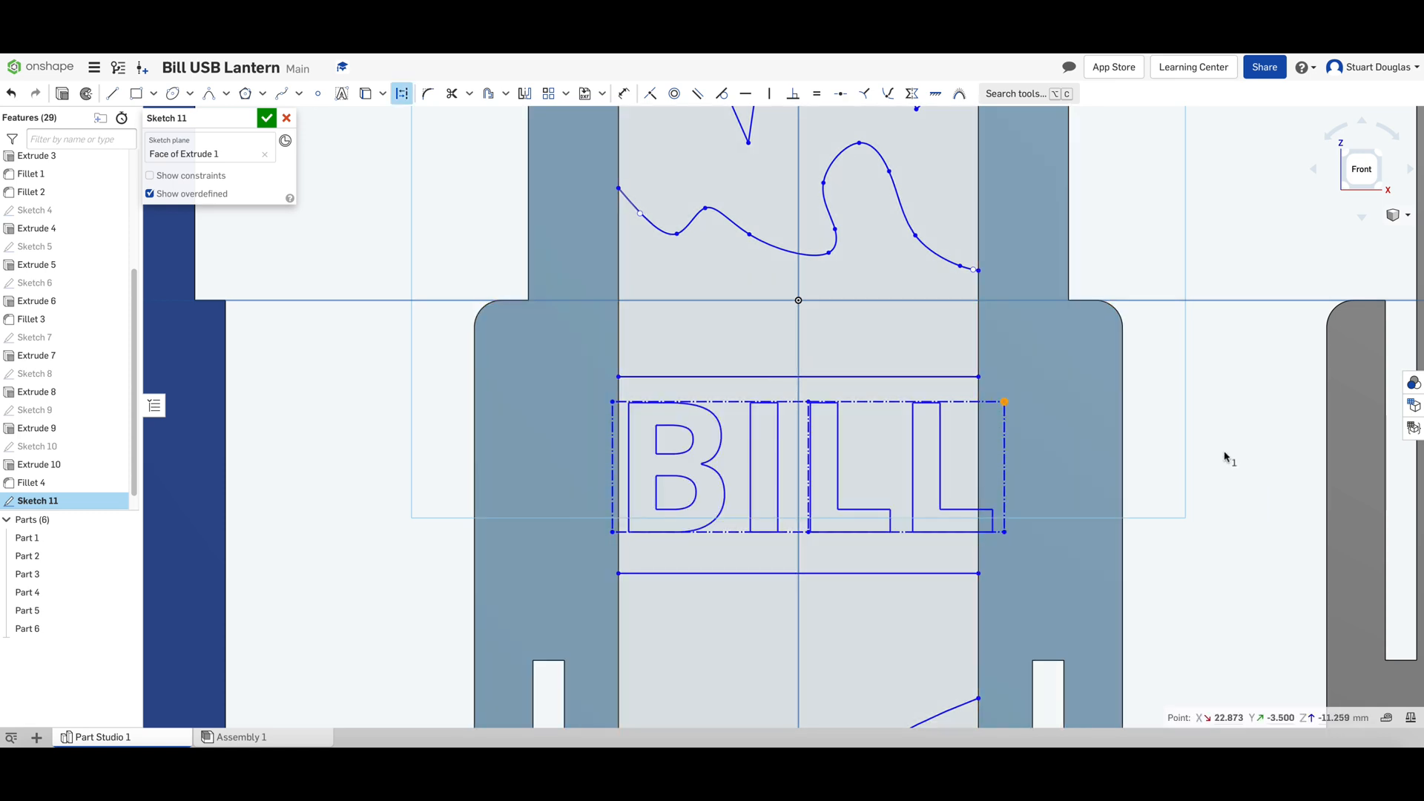
drag(612, 532, 597, 544)
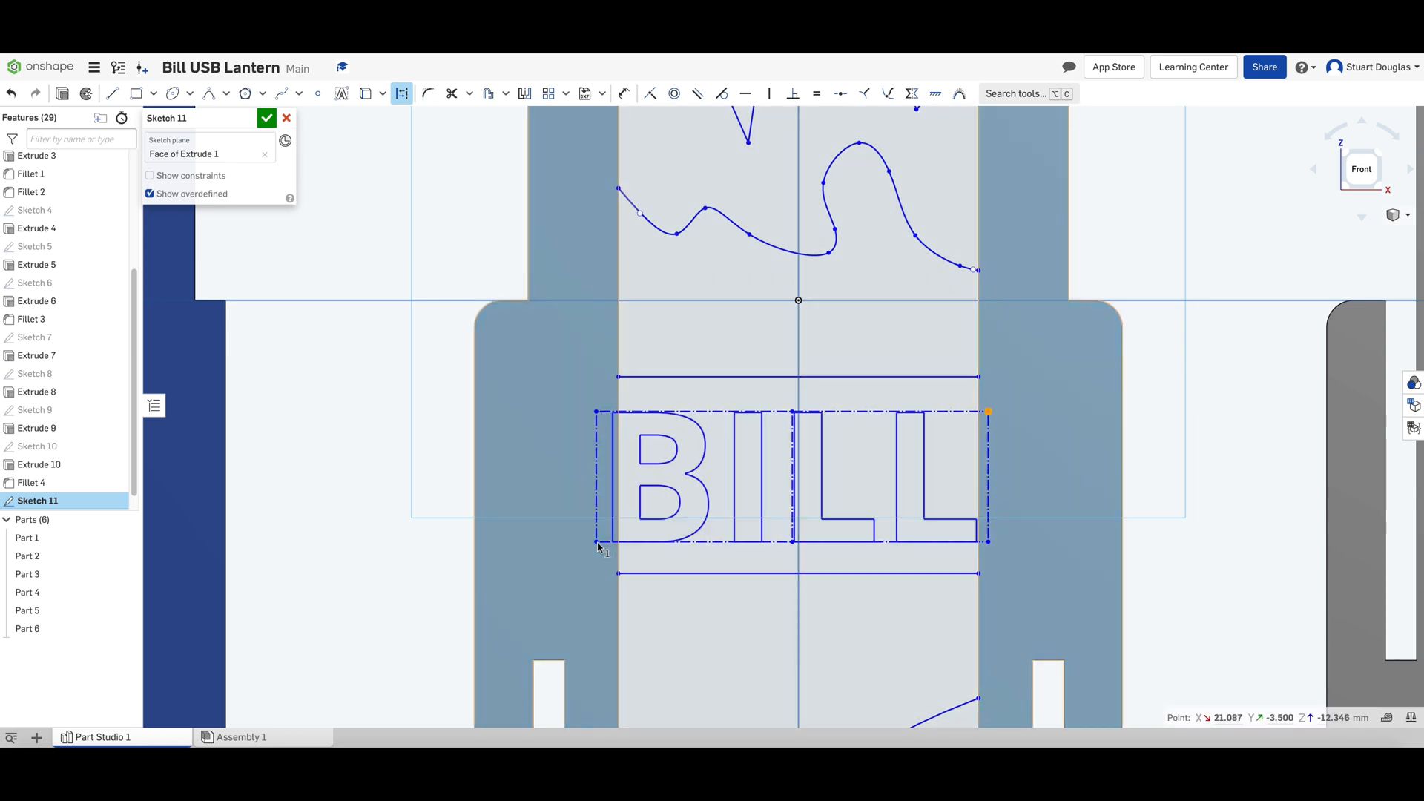
Step: Try to nudge the name text sideways, and finish the sketch
key(Right)
key(Right)
key(Left)
key(Left)
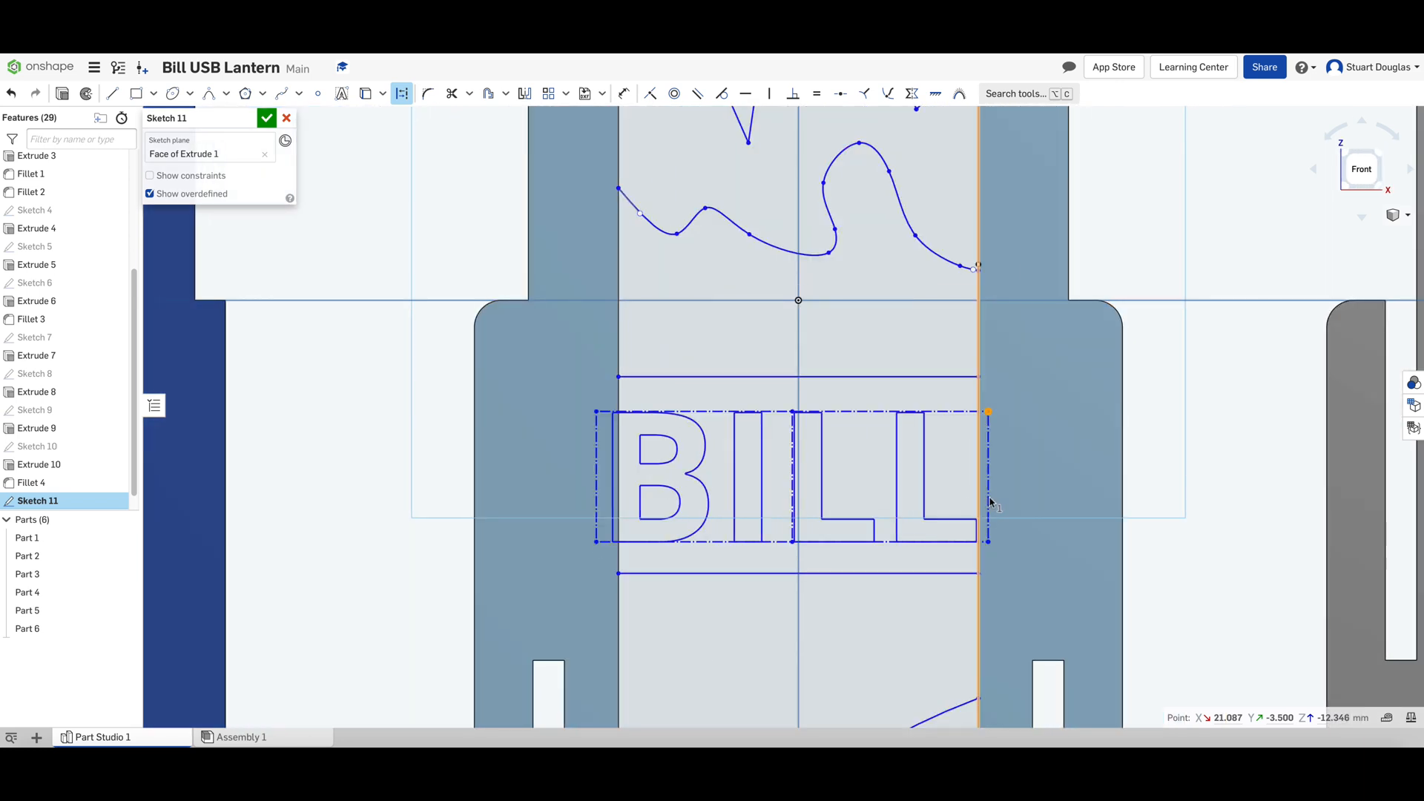
drag(989, 488, 1004, 491)
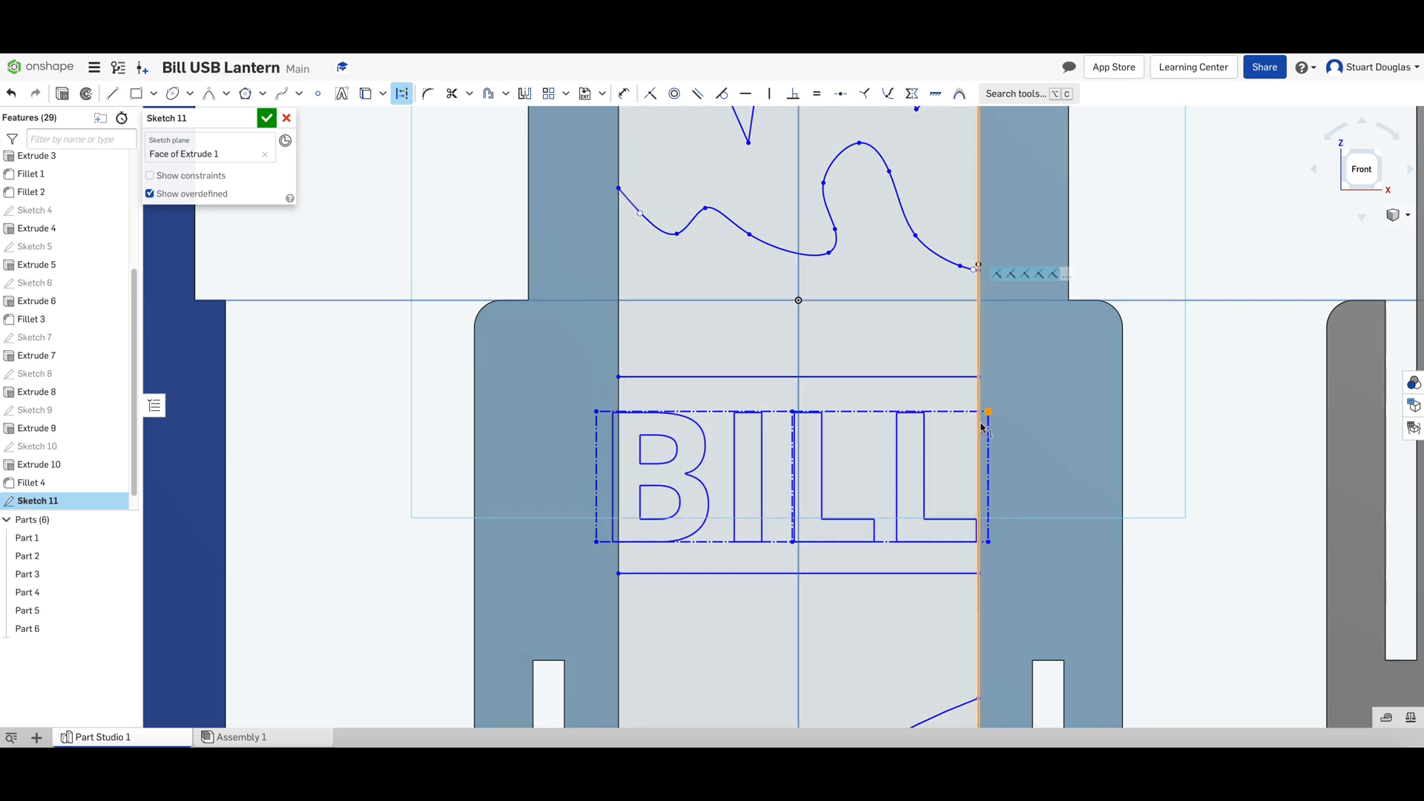
click(988, 413)
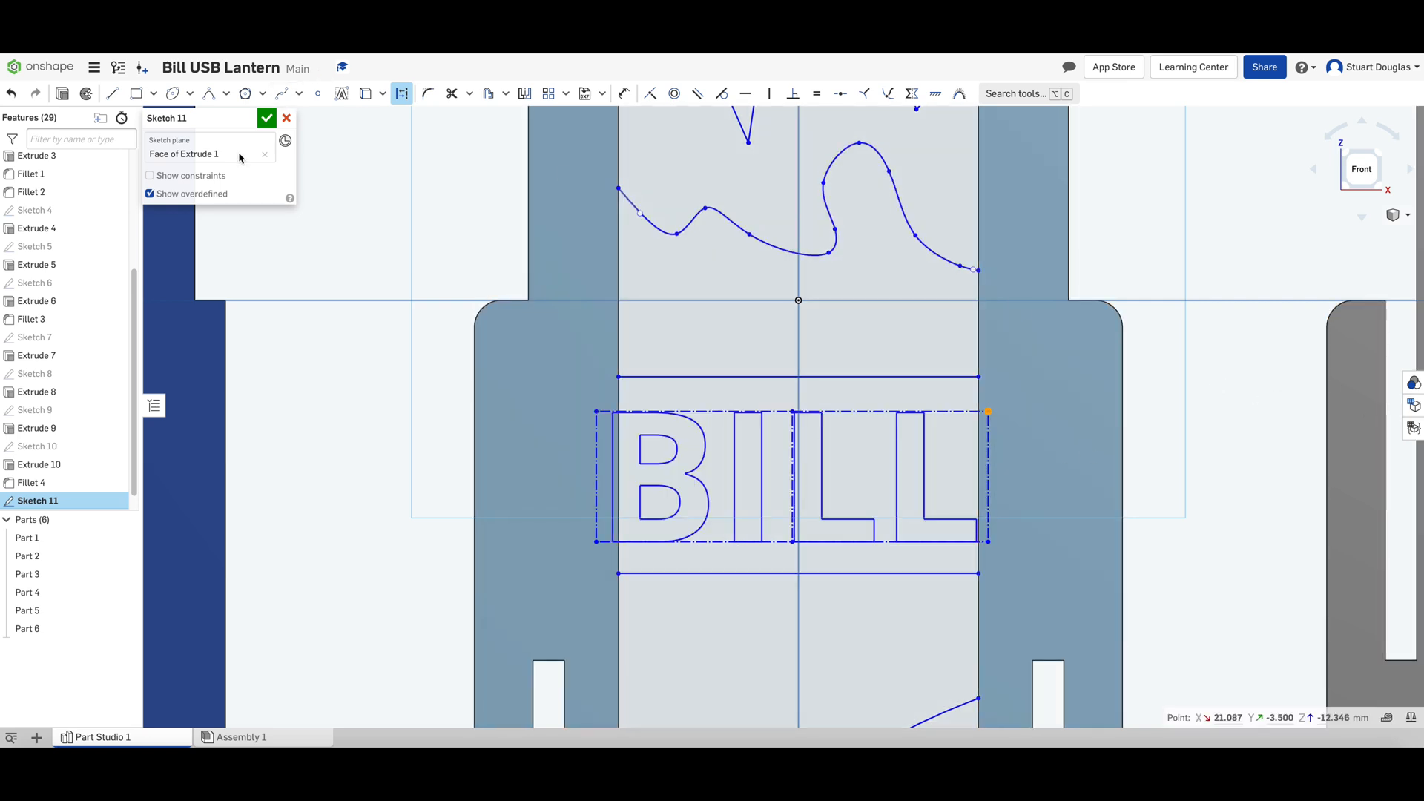
click(271, 122)
Step: Extrude the region around the ellipse and circle, above the diagonal line, 3.5 mm back into the frame, adding it to Part 1
scroll(1201, 424, down, 3)
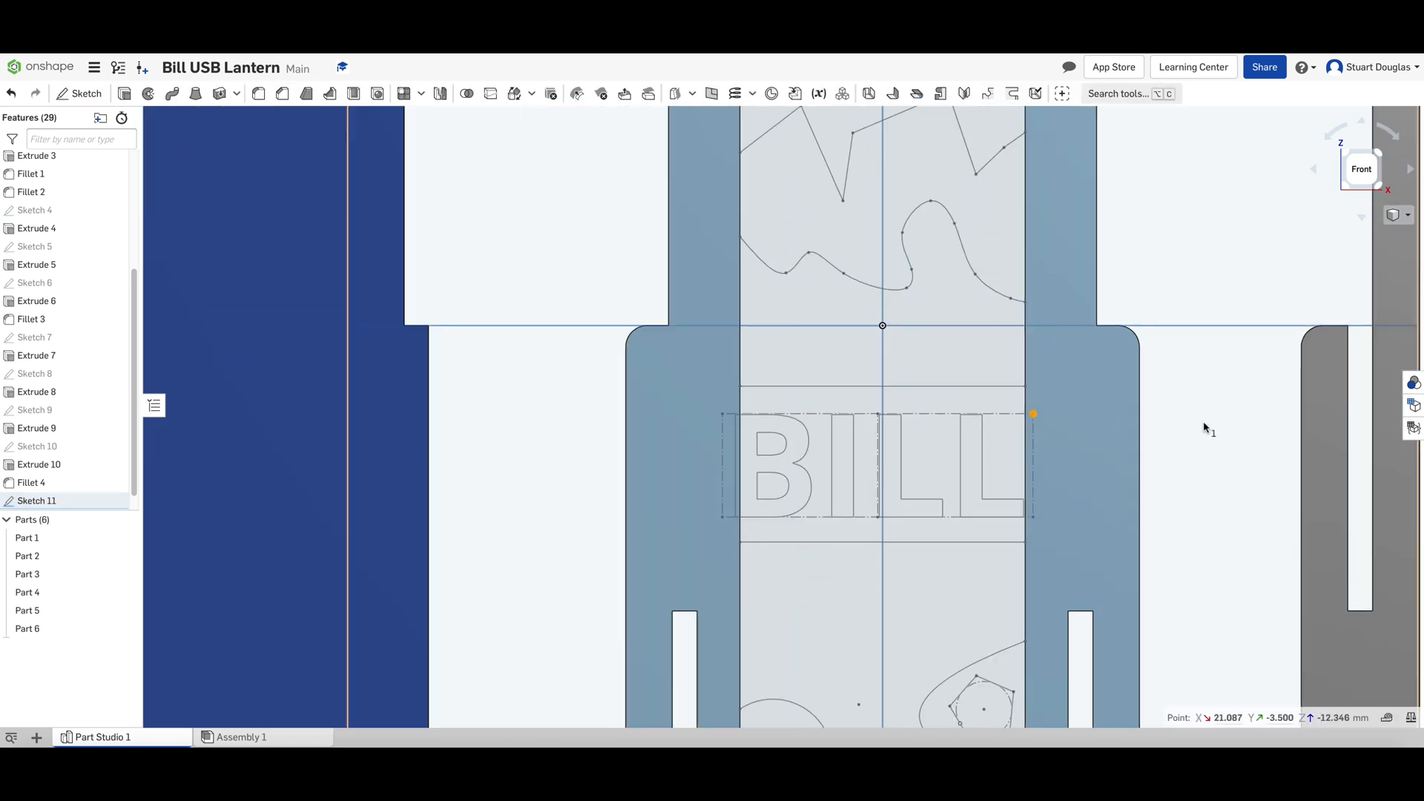
scroll(1197, 424, down, 3)
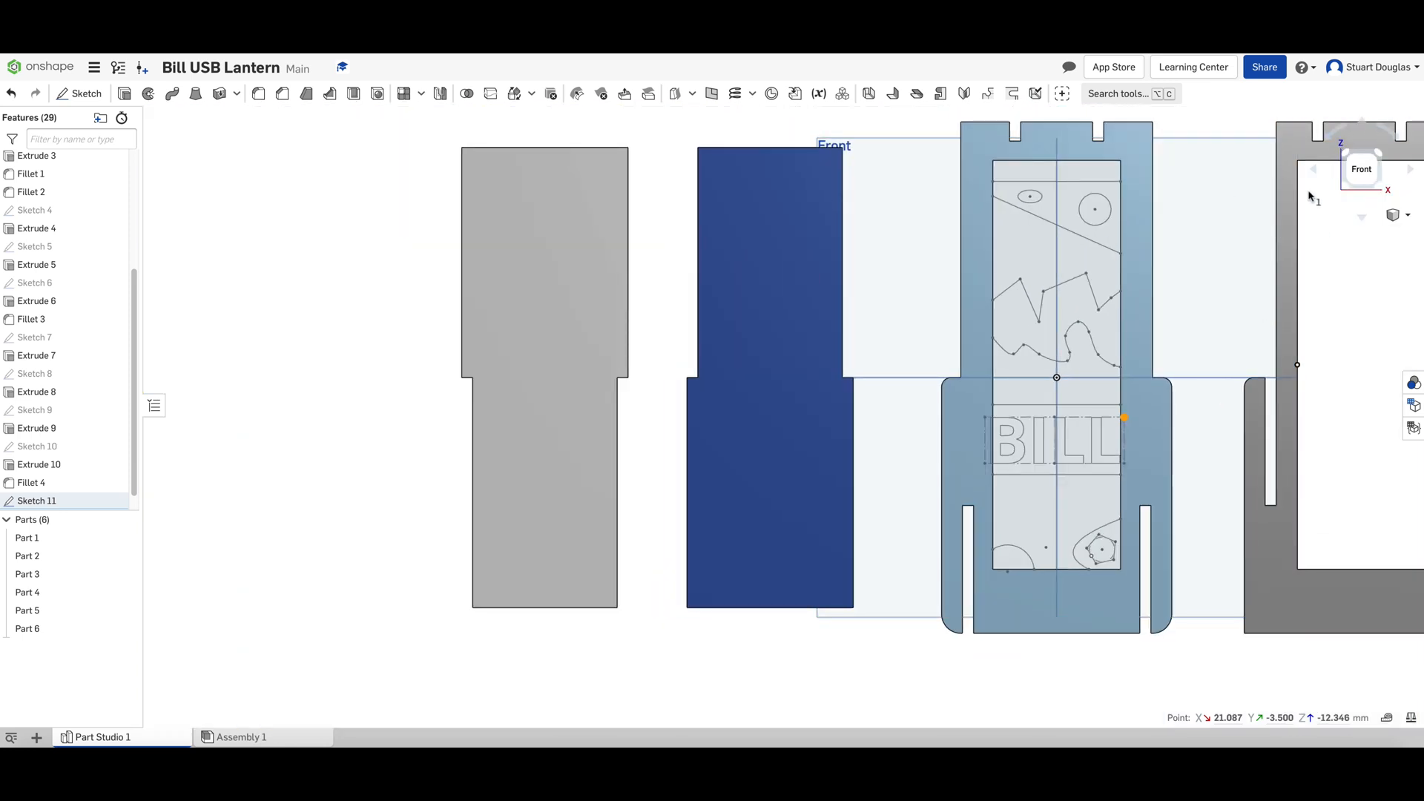
drag(1384, 181, 1337, 183)
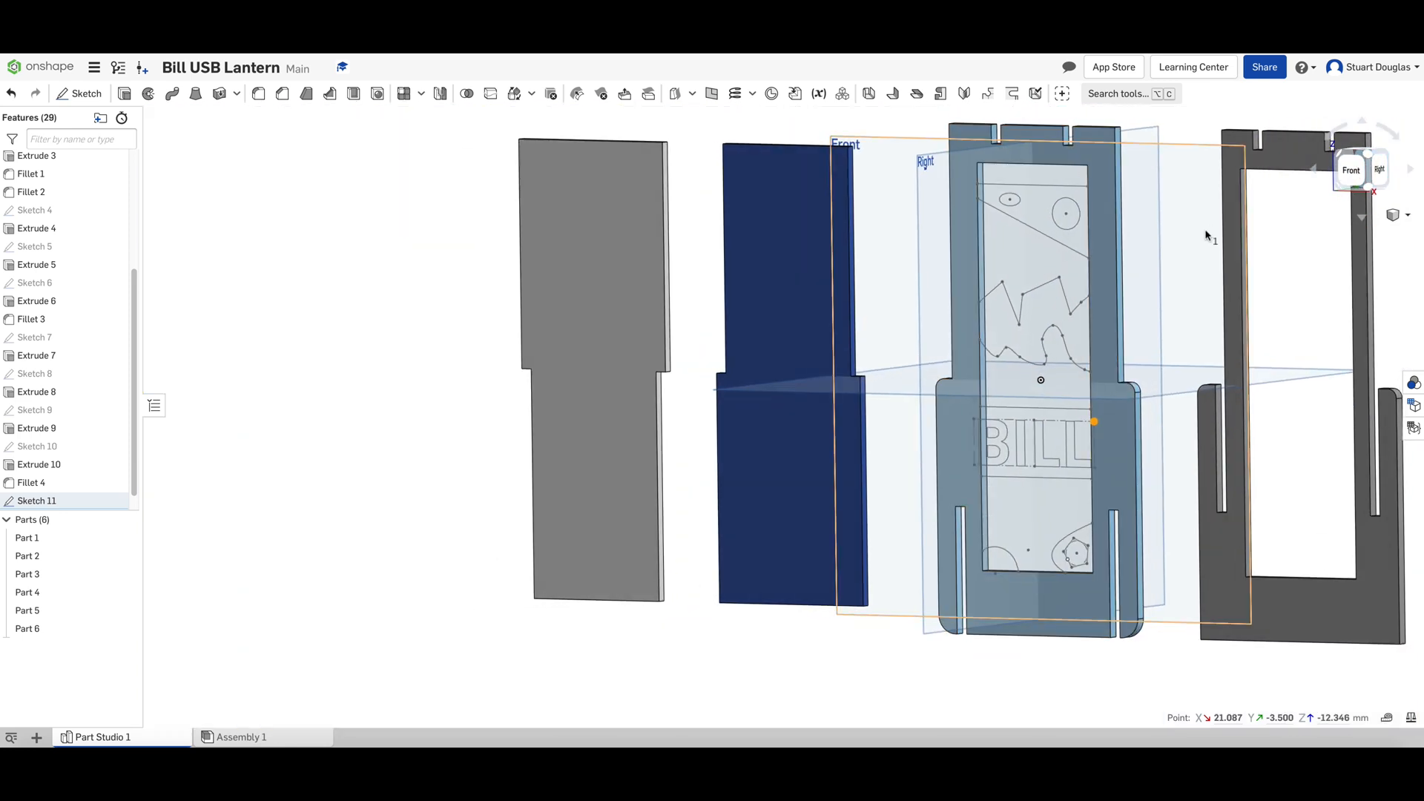
scroll(1209, 235, up, 3)
scroll(1209, 235, up, 1)
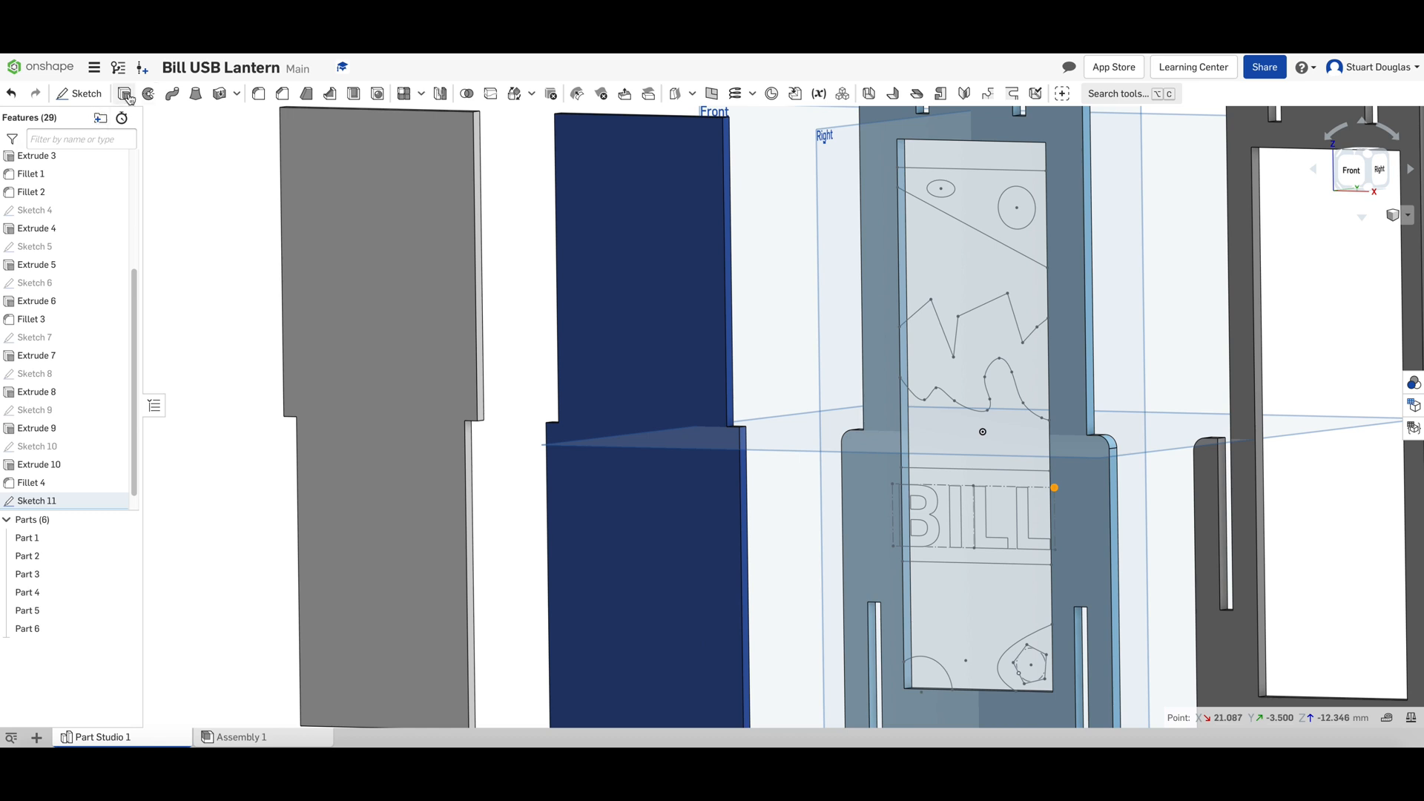
key(shift+e)
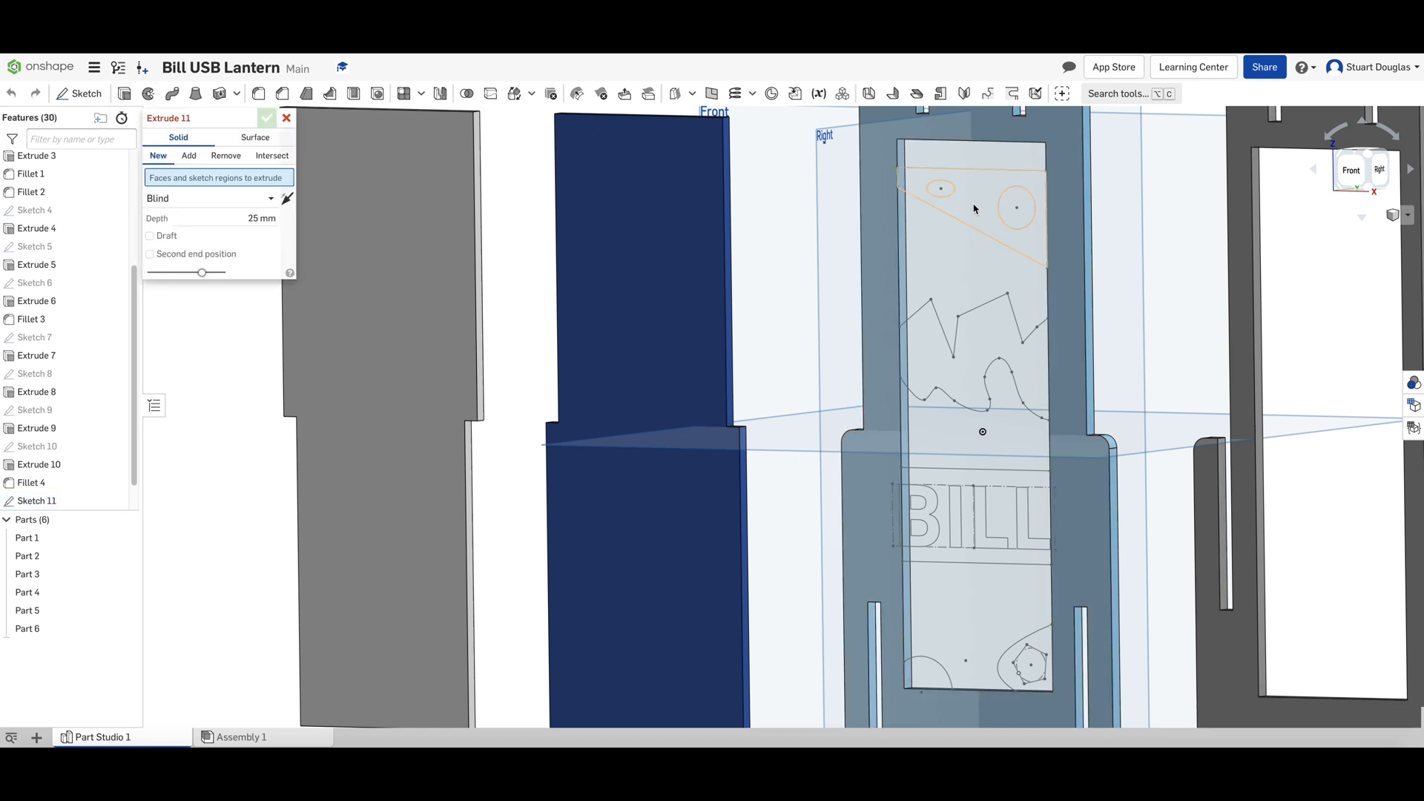
click(981, 210)
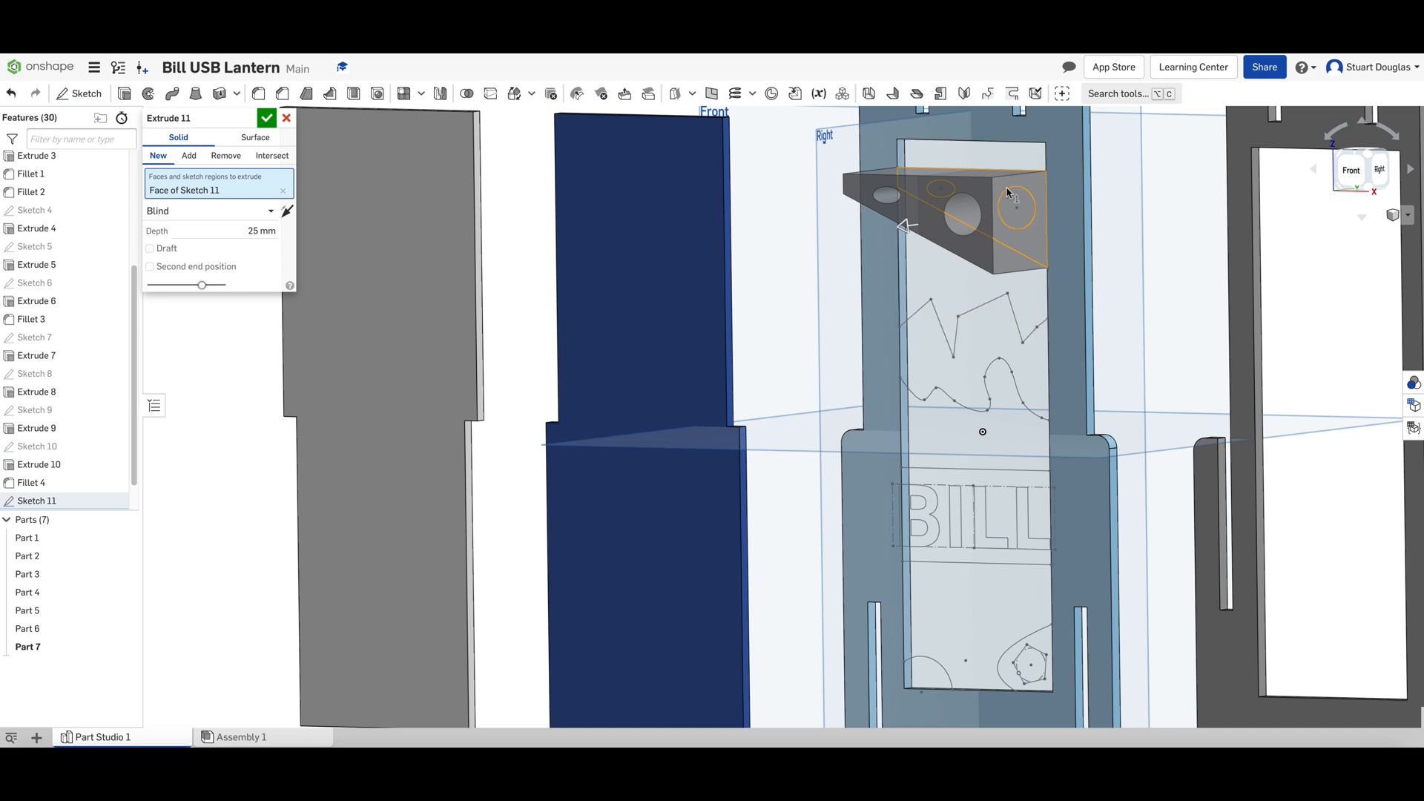
drag(906, 230, 967, 227)
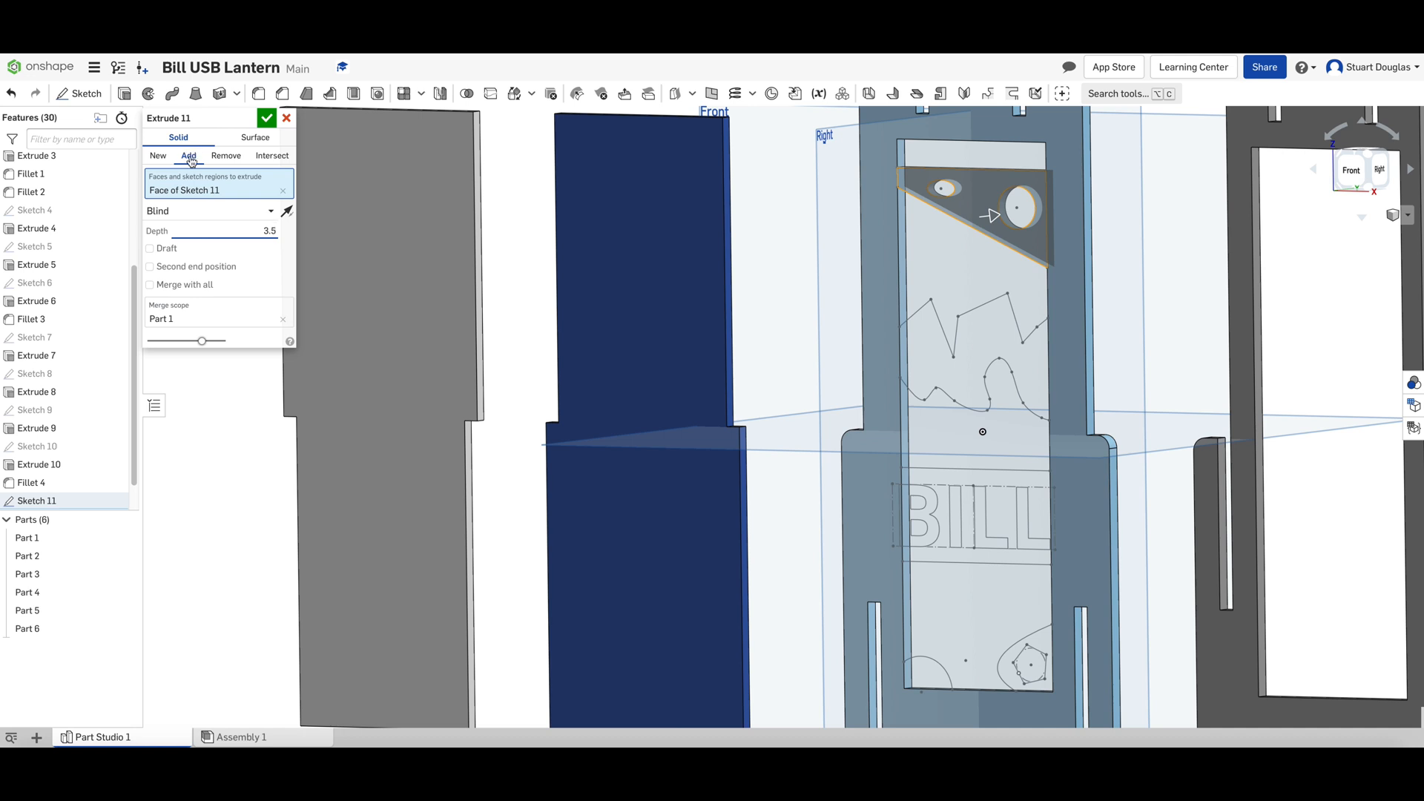
click(266, 120)
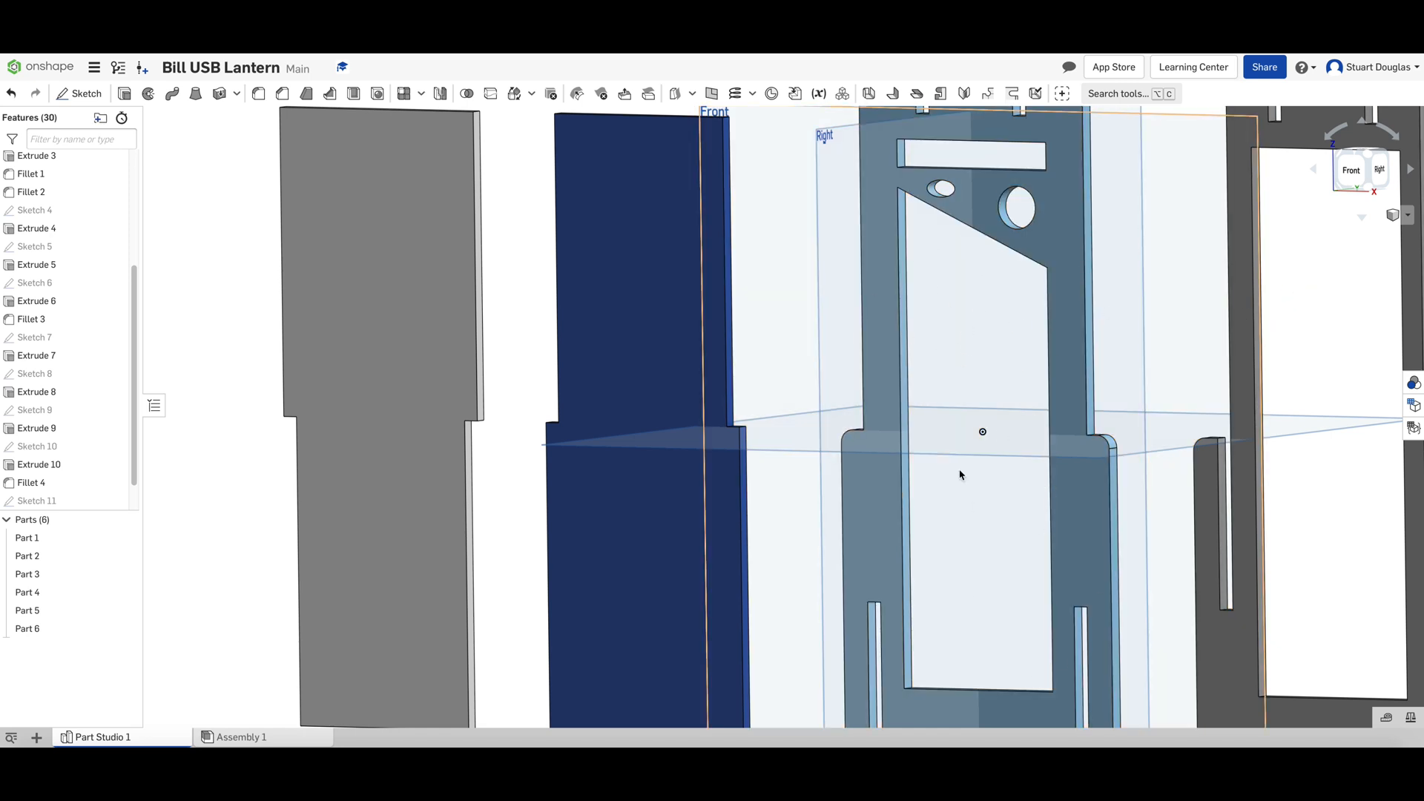
Step: Show Sketch 11 again and extrude the region between the zigzag and the spline 3.5 mm back, adding it to Part 1
scroll(134, 385, down, 2)
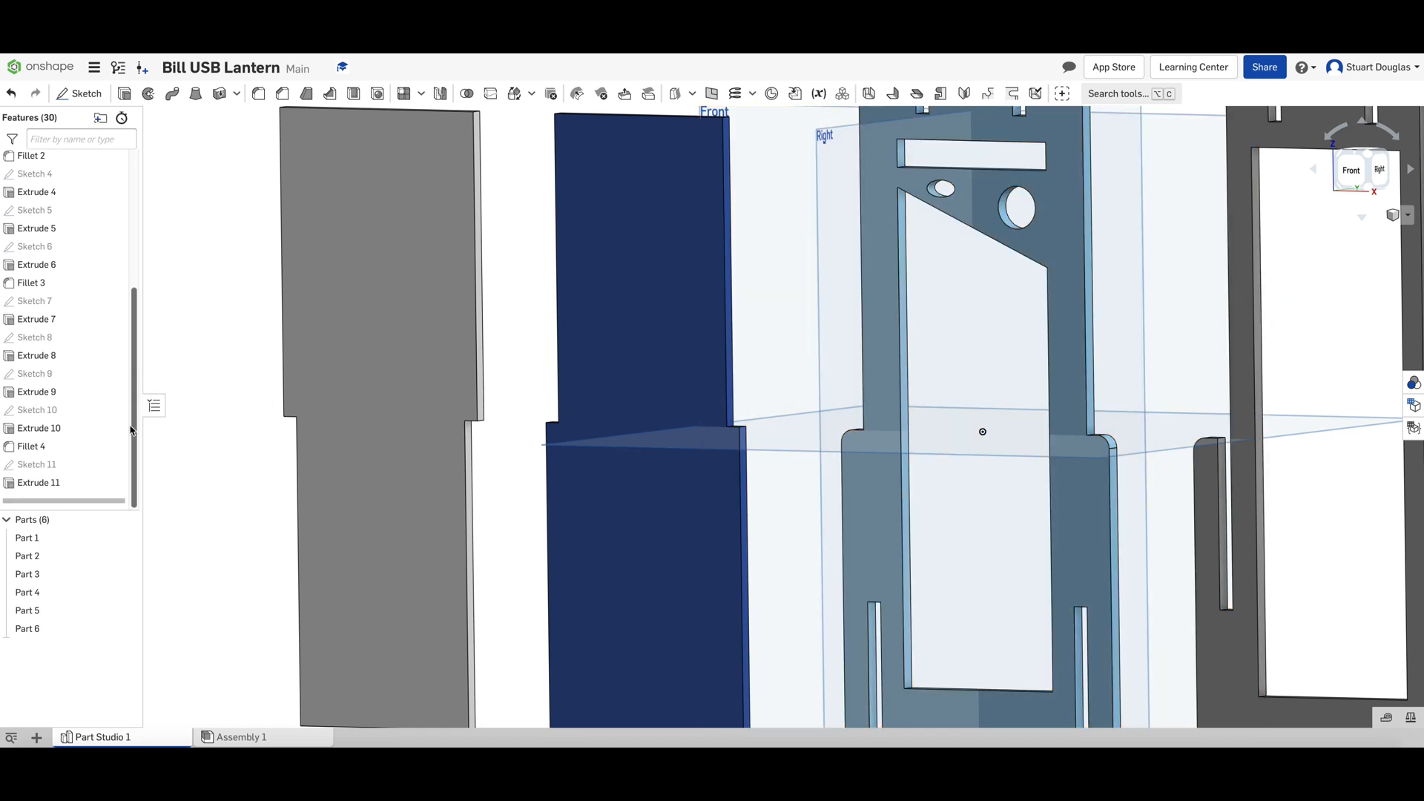
right_click(43, 466)
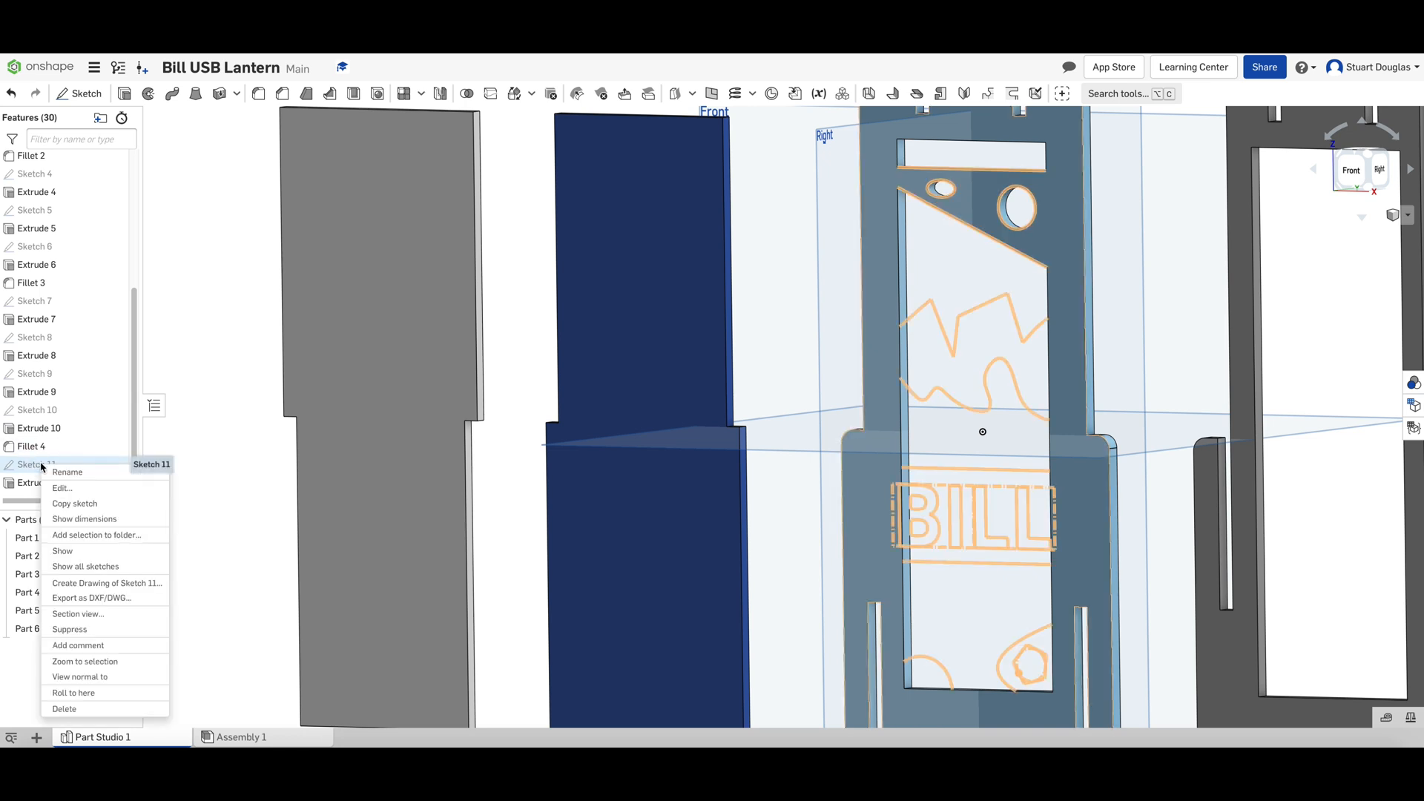
click(100, 555)
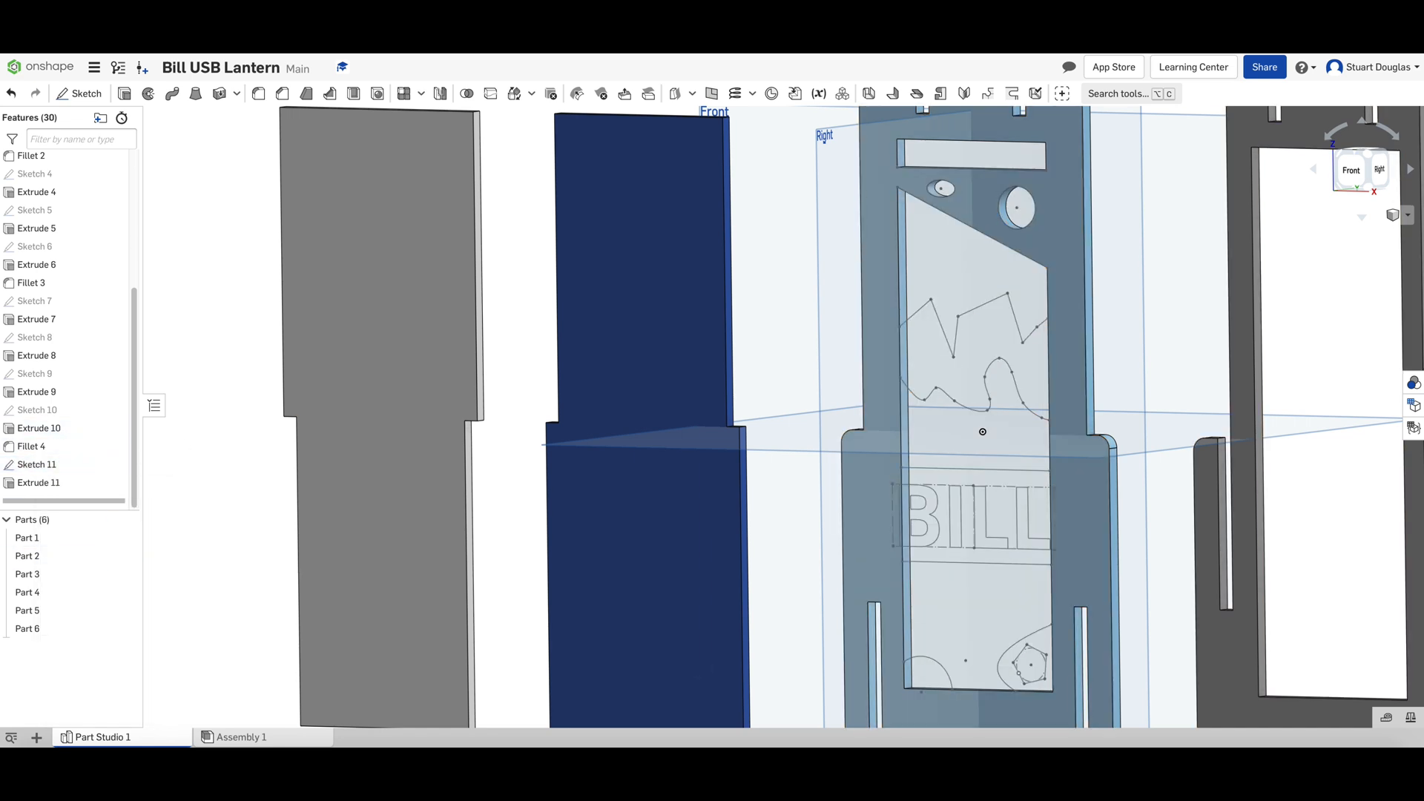
click(125, 92)
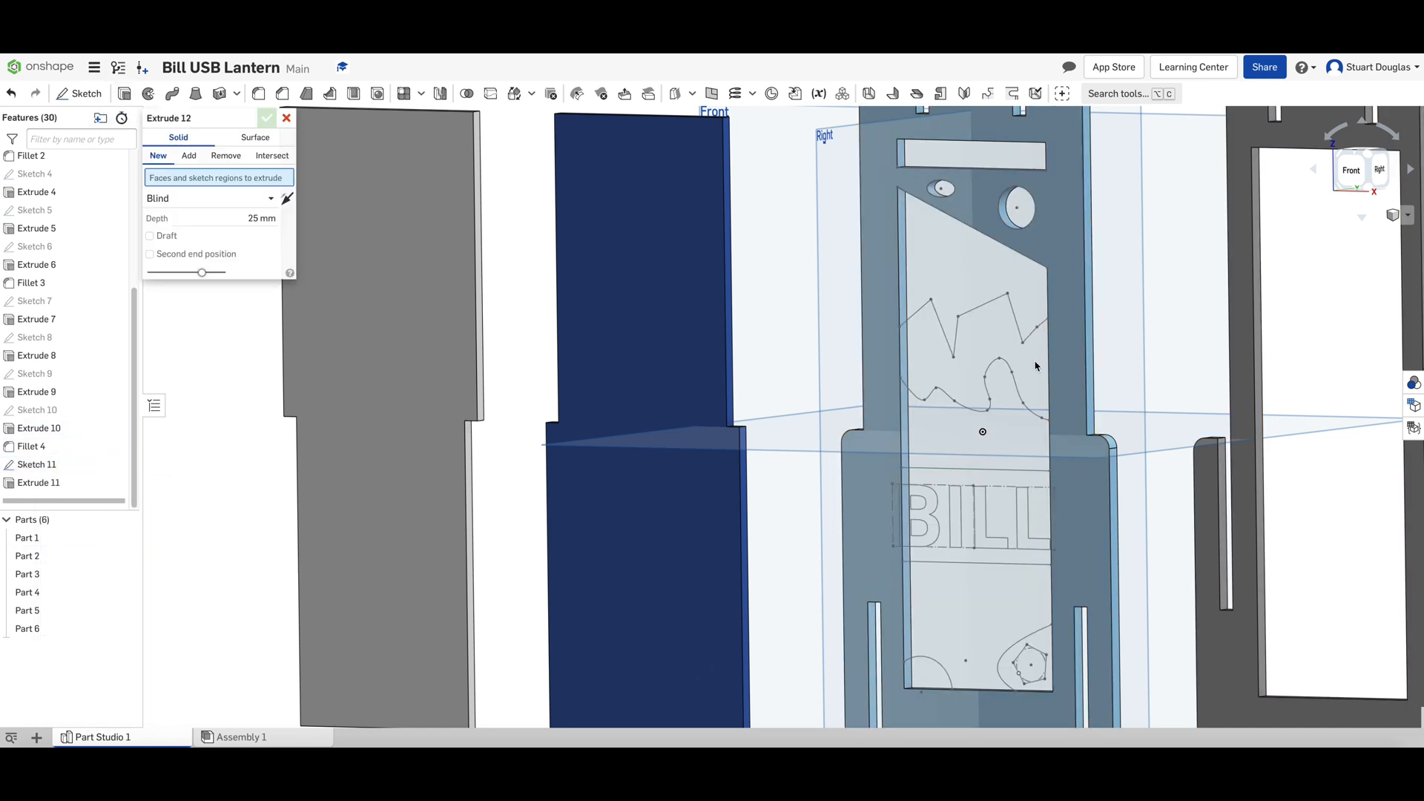
click(985, 340)
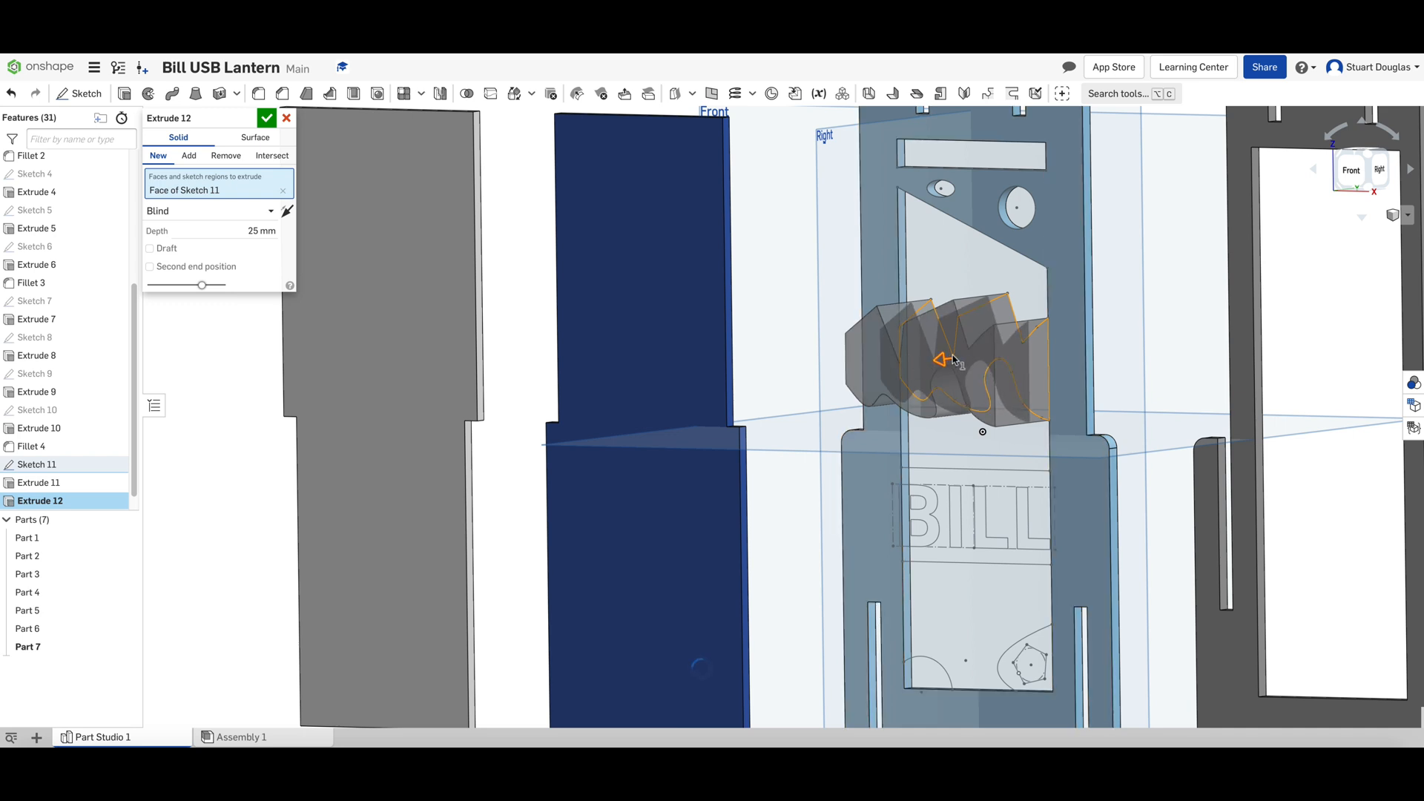
drag(956, 361, 991, 354)
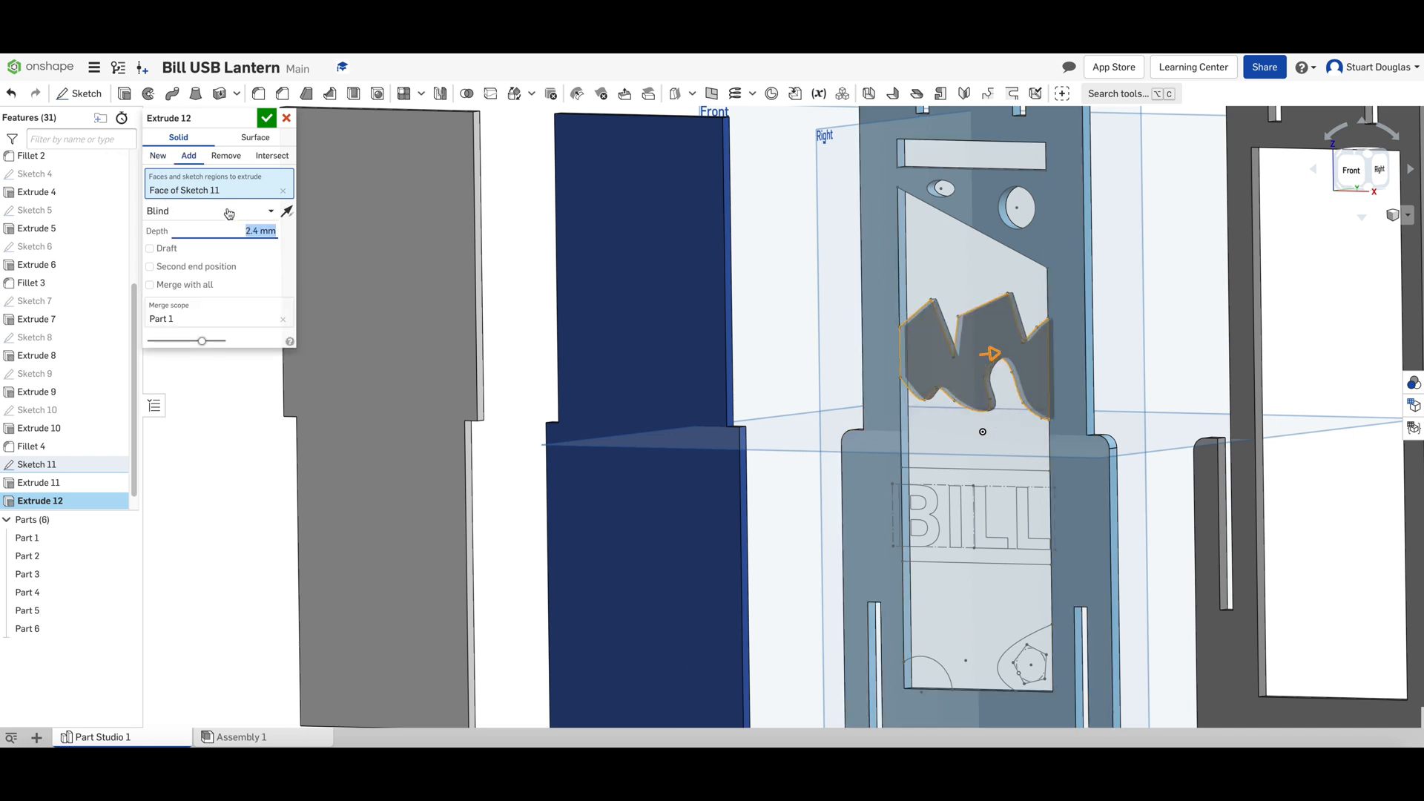
key(Return)
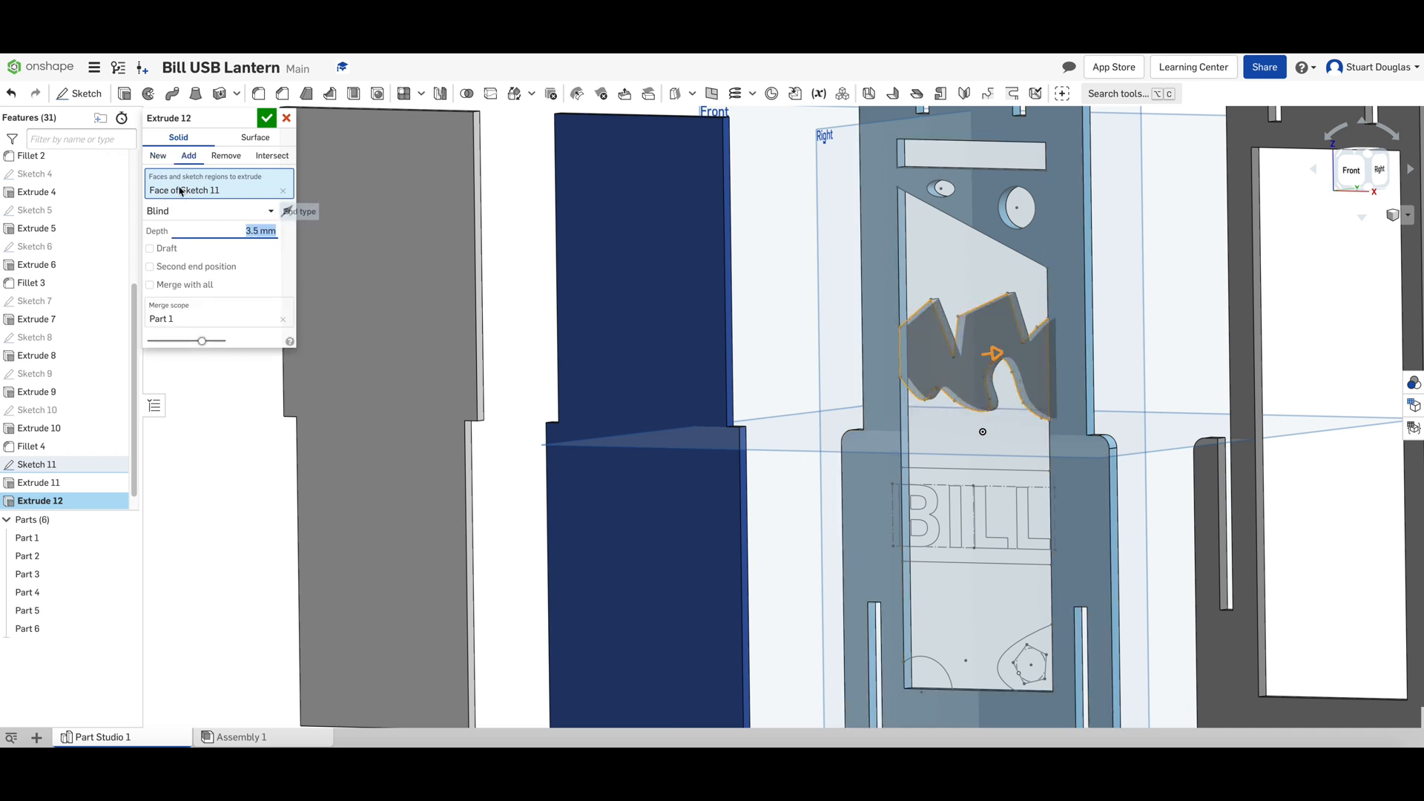
click(269, 120)
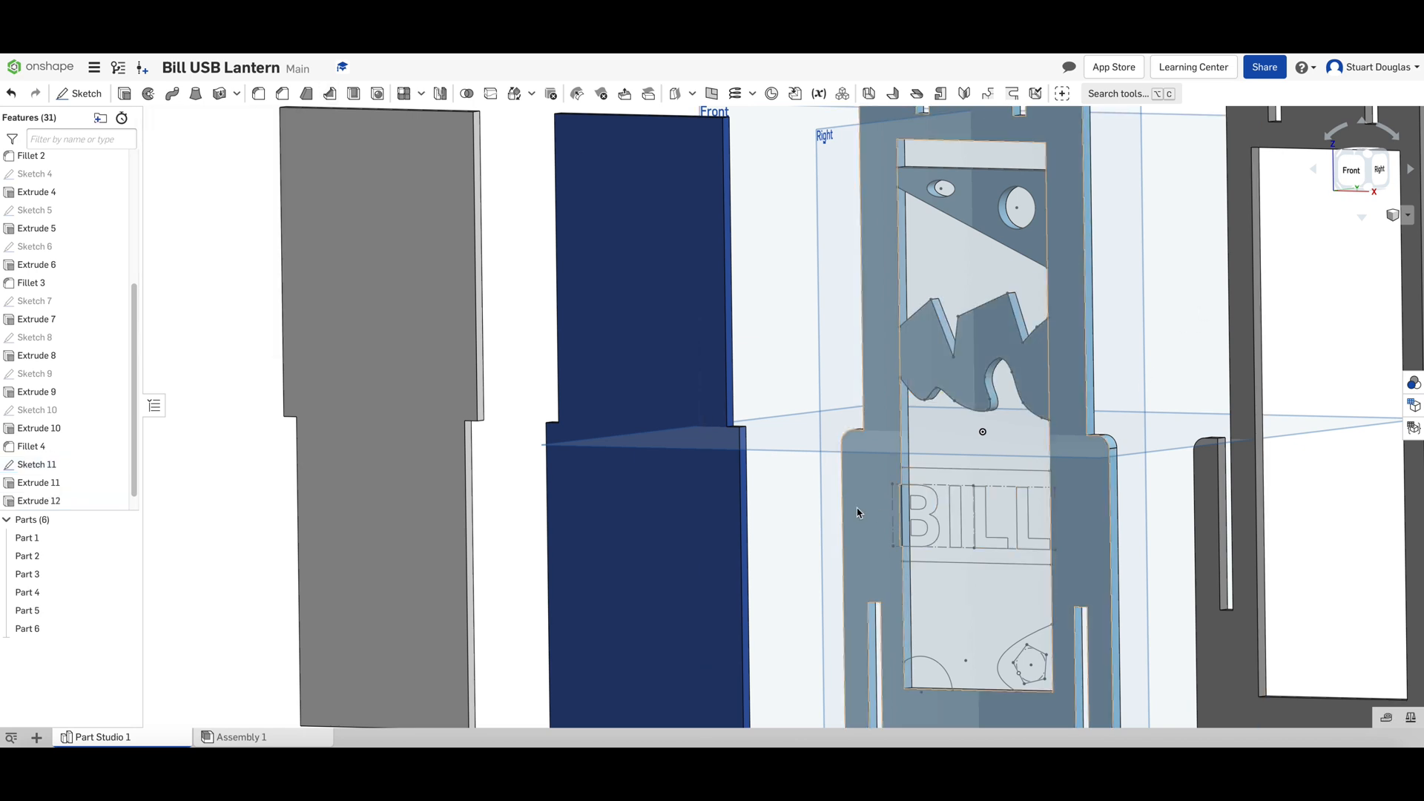
Step: Extrude the name letters, ellipse, circle and pentagon of Sketch 11 by 3.5 mm back into the frame, using Add with Part 1
click(125, 93)
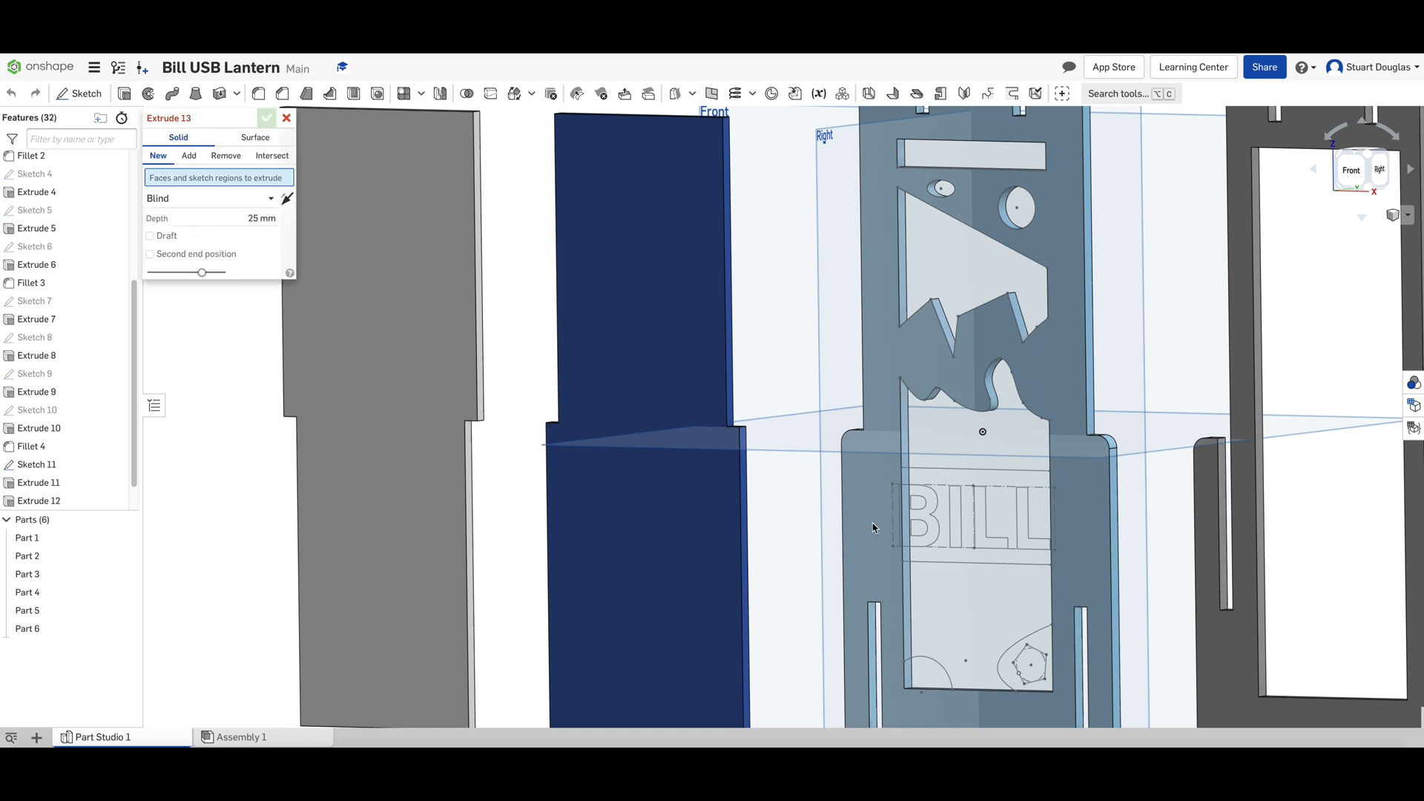
click(930, 525)
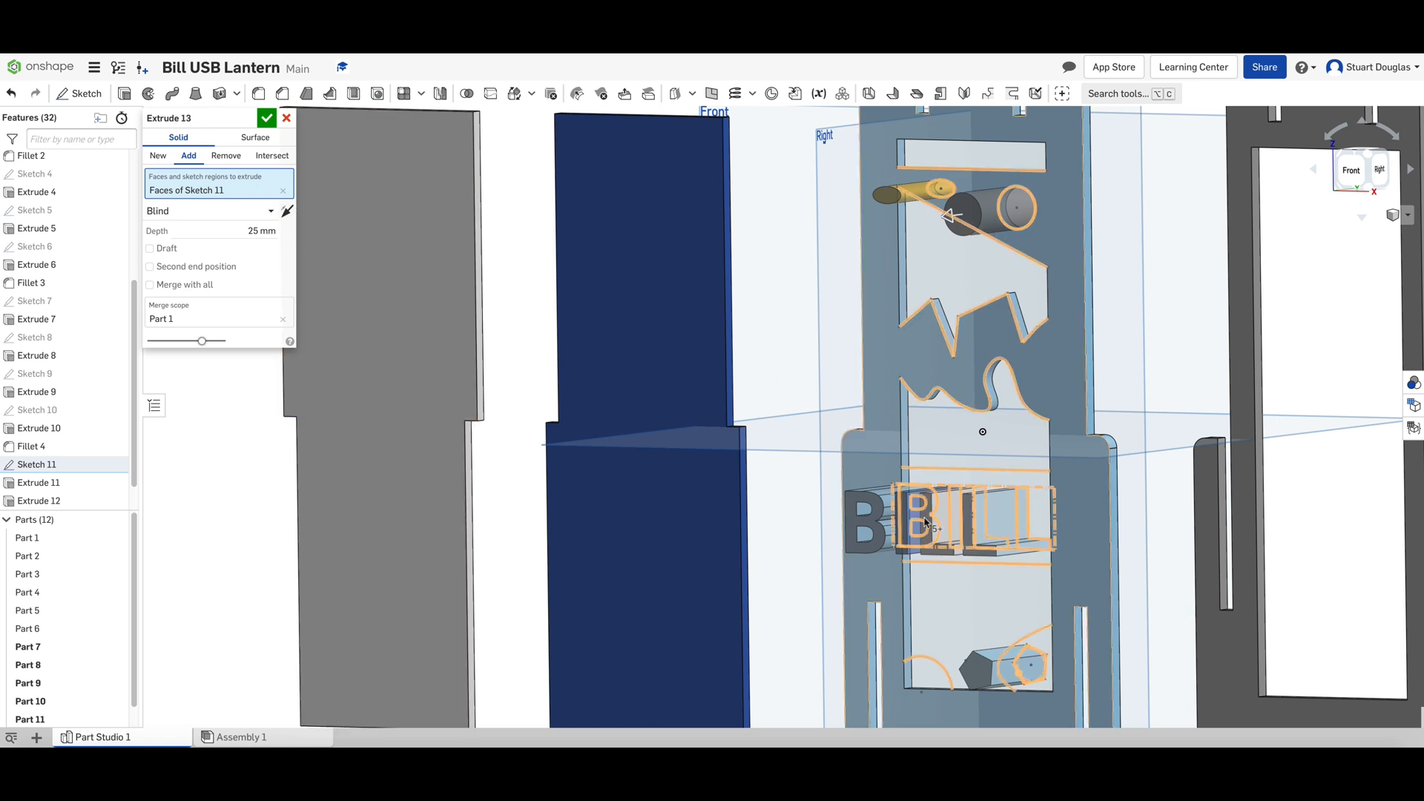
click(285, 212)
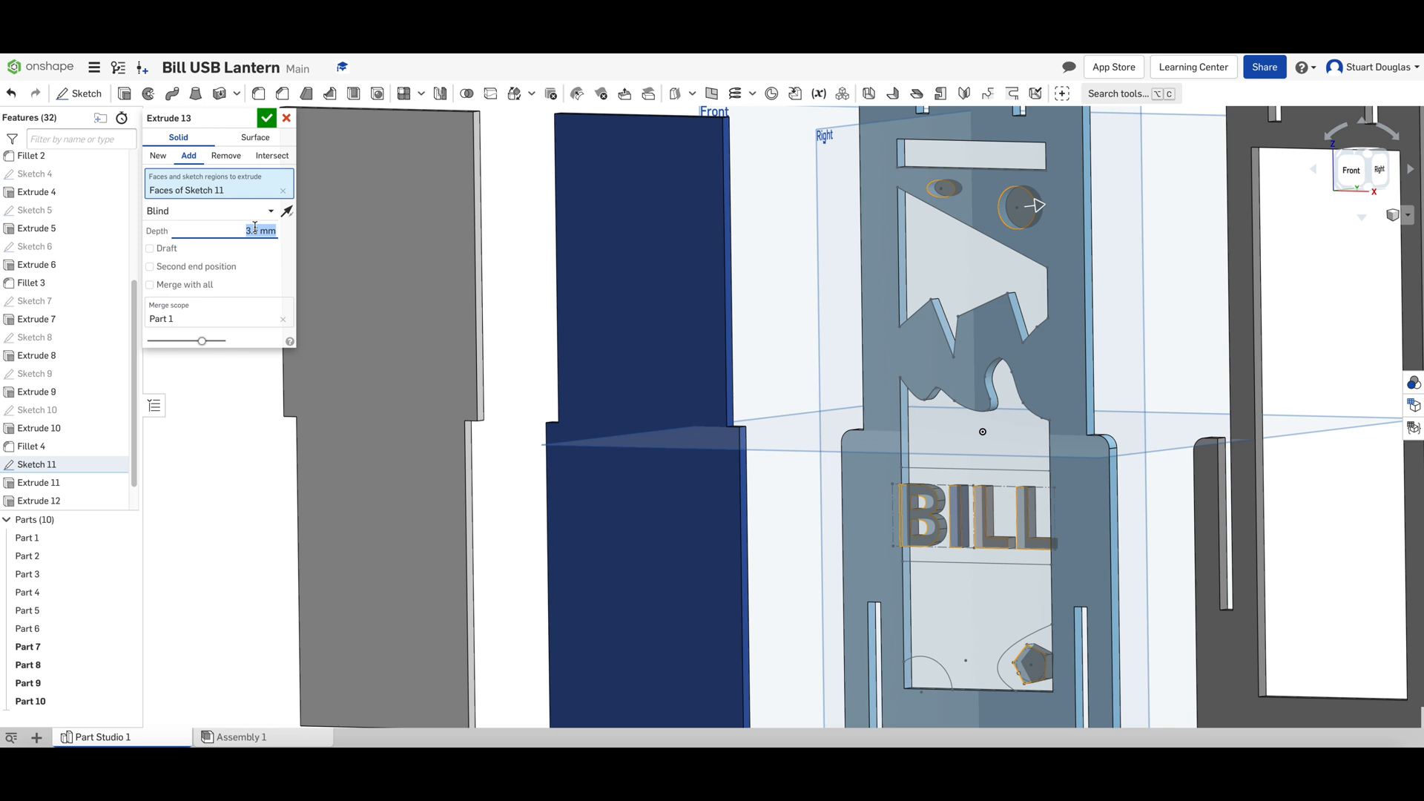
click(266, 120)
scroll(1194, 548, up, 4)
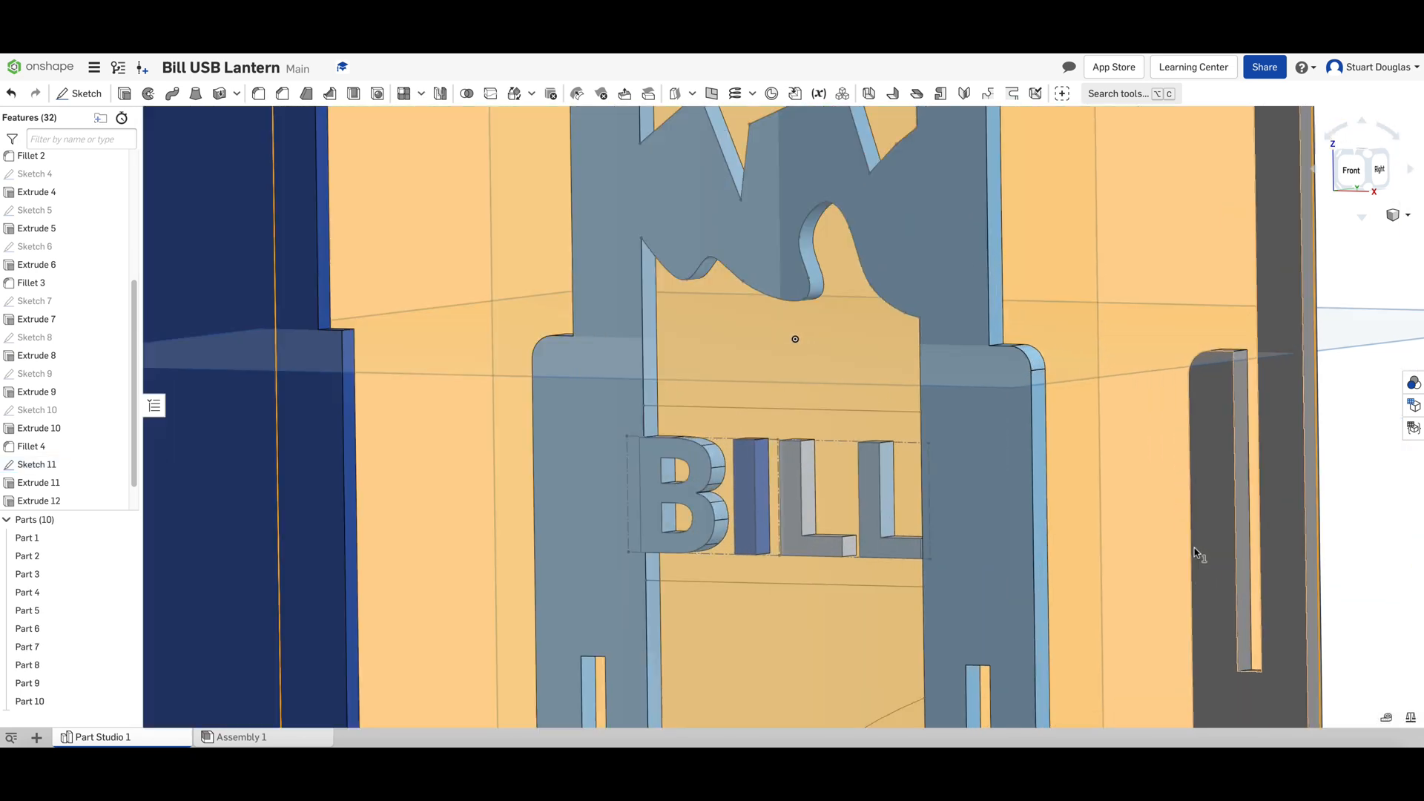
scroll(1193, 553, down, 6)
scroll(1201, 660, up, 8)
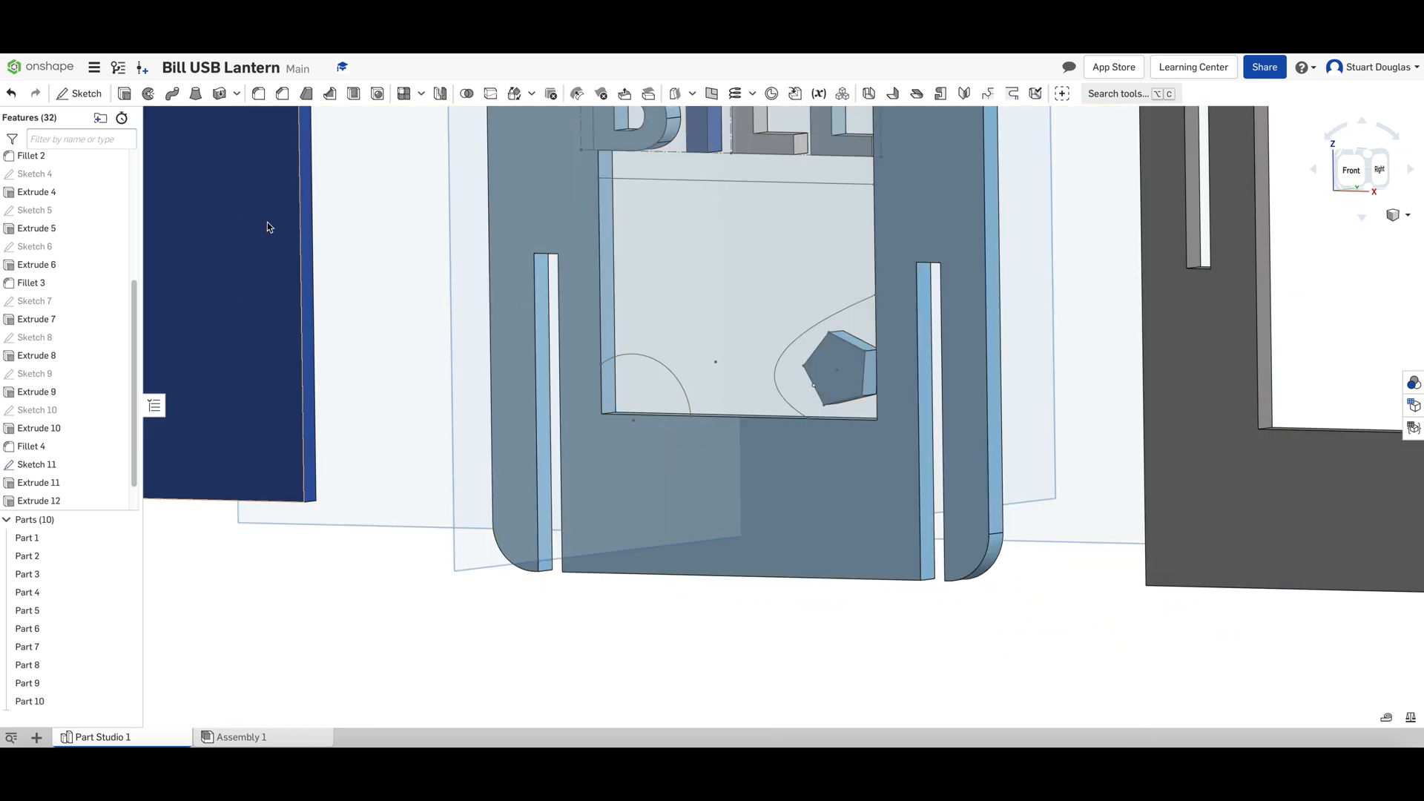
Step: Extrude the partial circle and the curved region around the pentagon at the opening's lower corners 3.5 mm back, adding them to Part 1
click(124, 94)
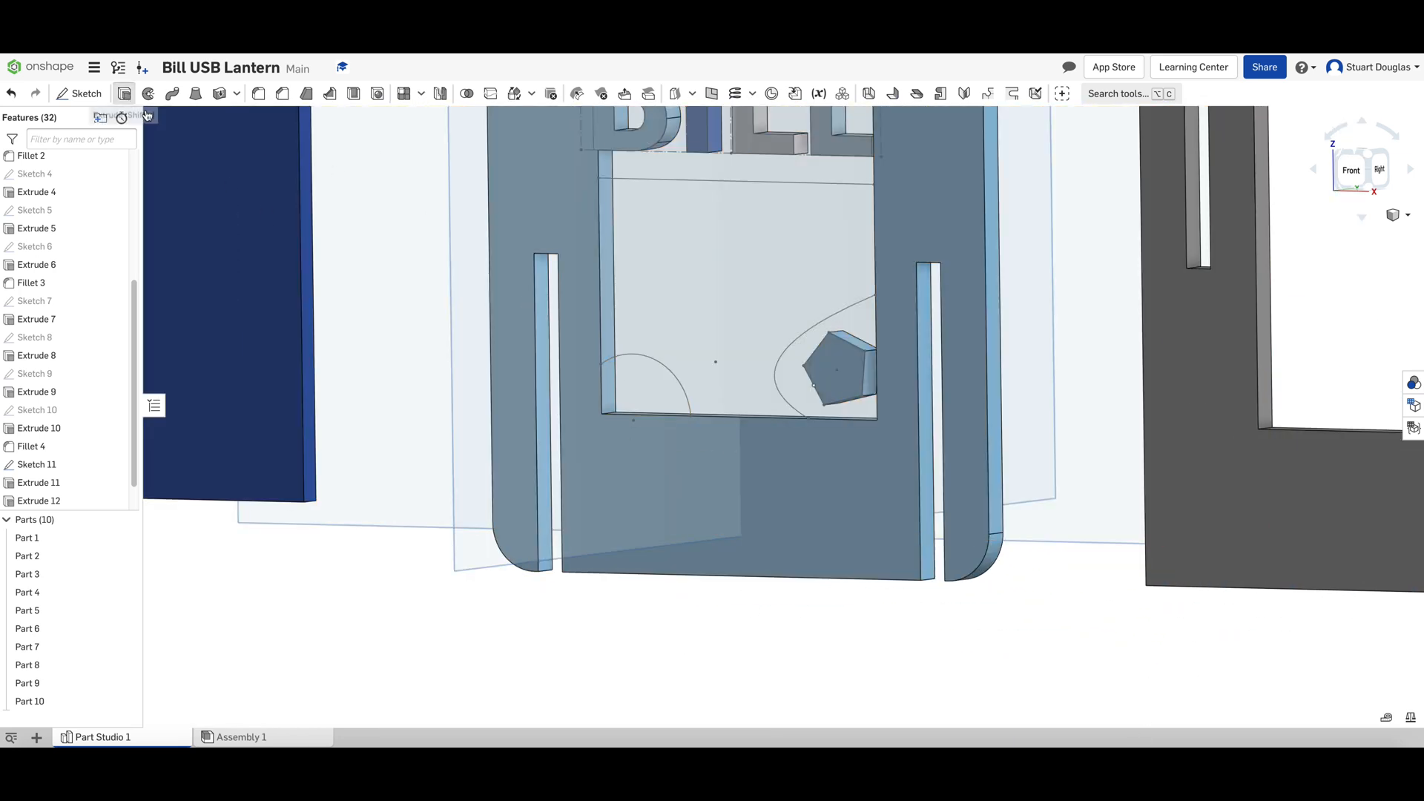
click(644, 392)
drag(531, 400, 701, 379)
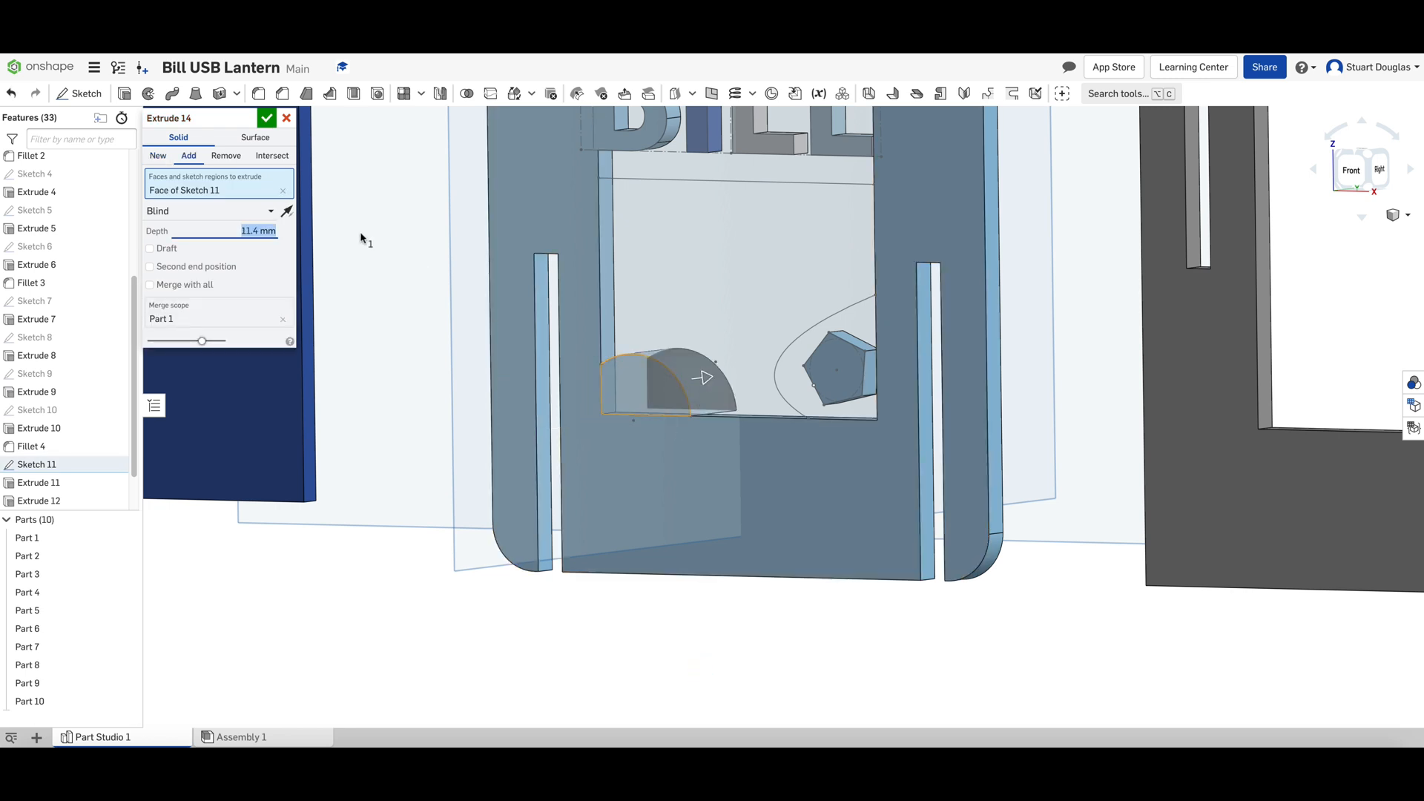
click(792, 379)
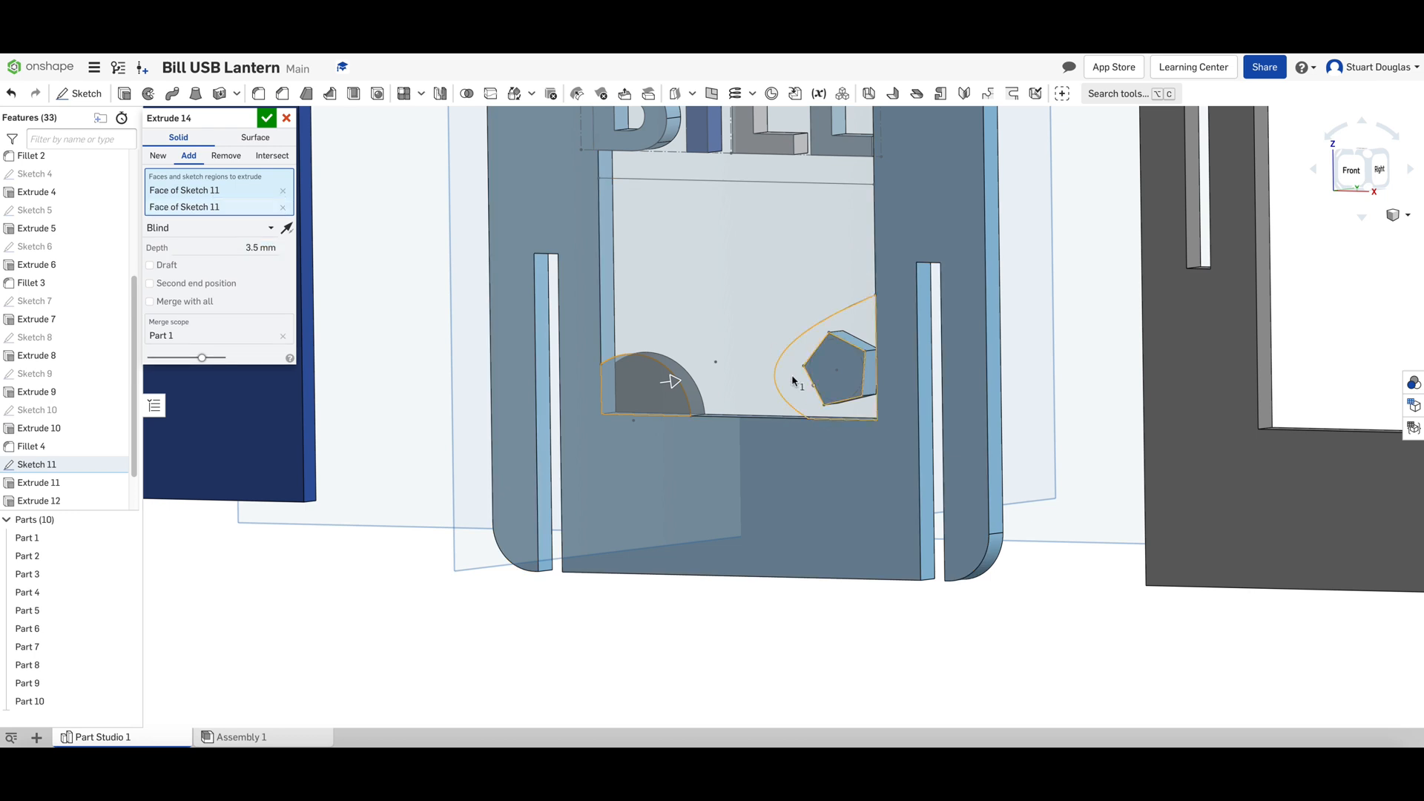
click(267, 119)
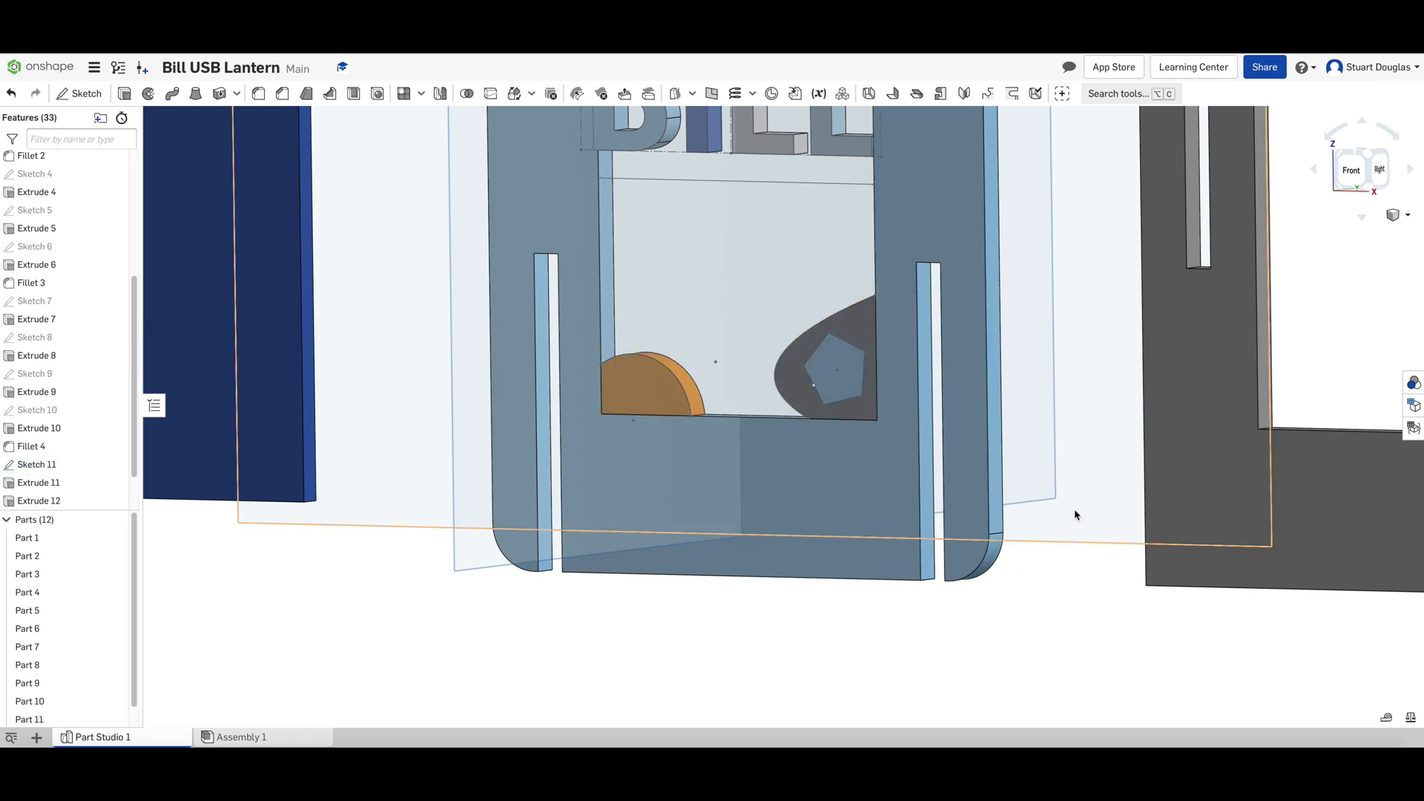
Step: Cut the Sketch 11 circle near the panel's top out of Part 1 with a 32.7 mm blind Extrude set to Remove
scroll(1075, 514, down, 10)
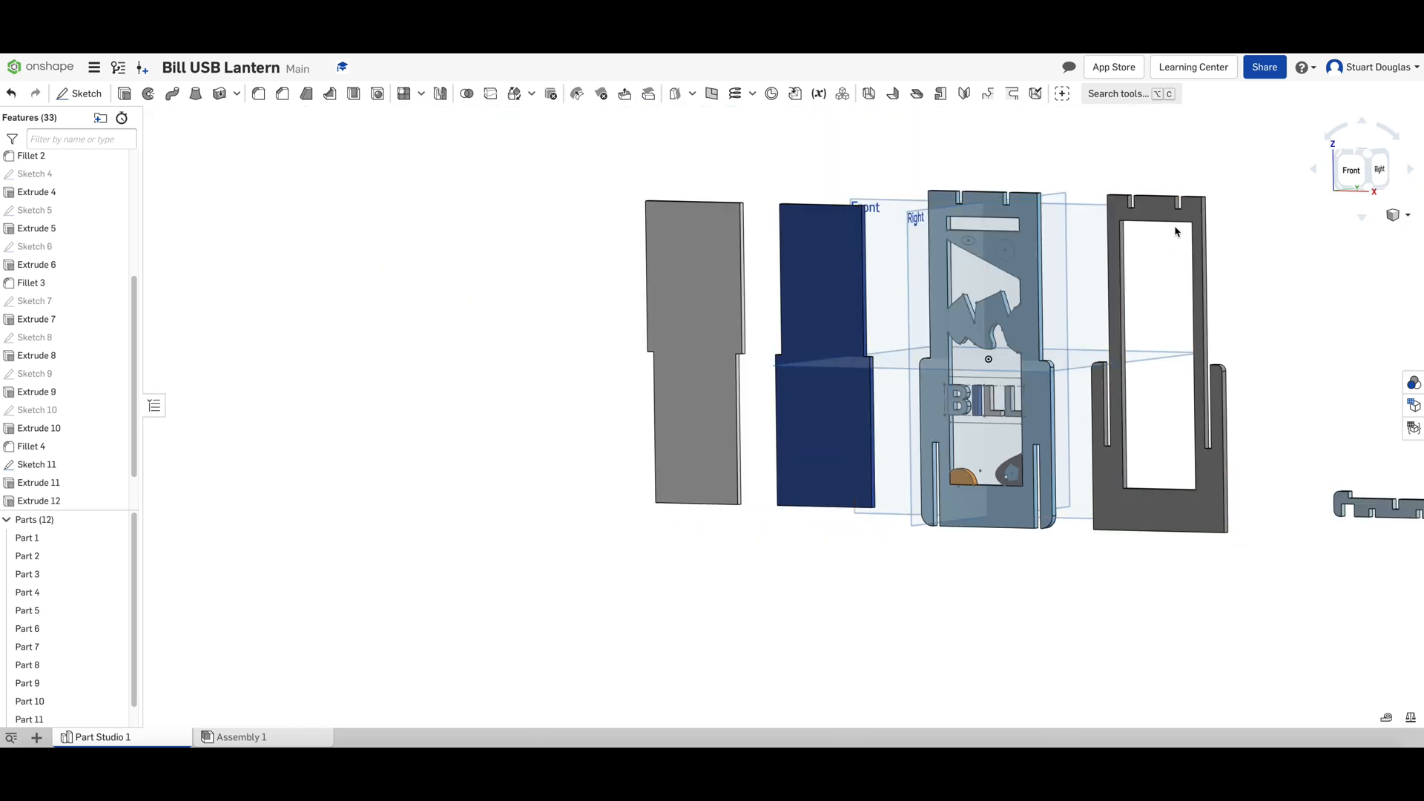
scroll(1175, 232, up, 2)
scroll(1161, 367, up, 3)
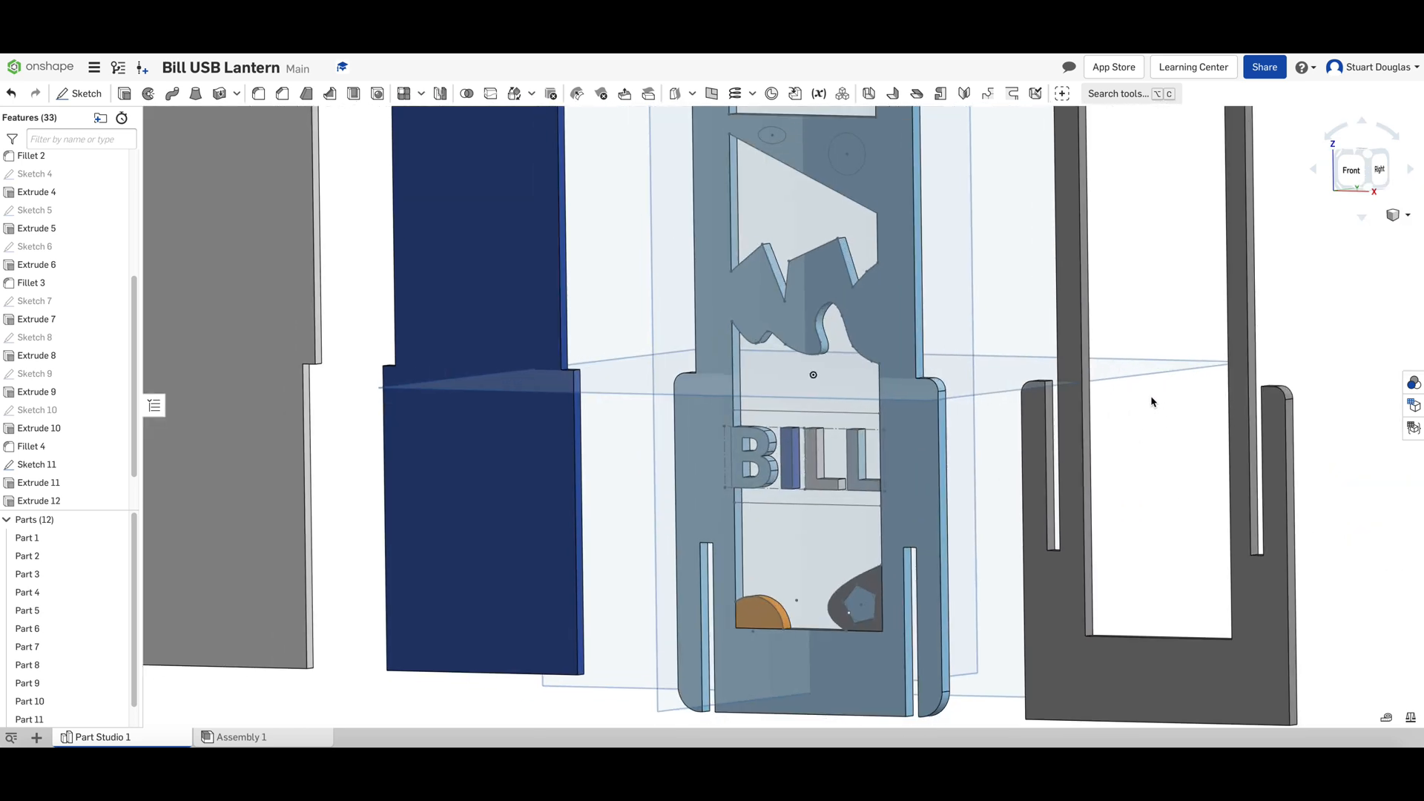
scroll(1050, 189, down, 2)
scroll(986, 171, up, 2)
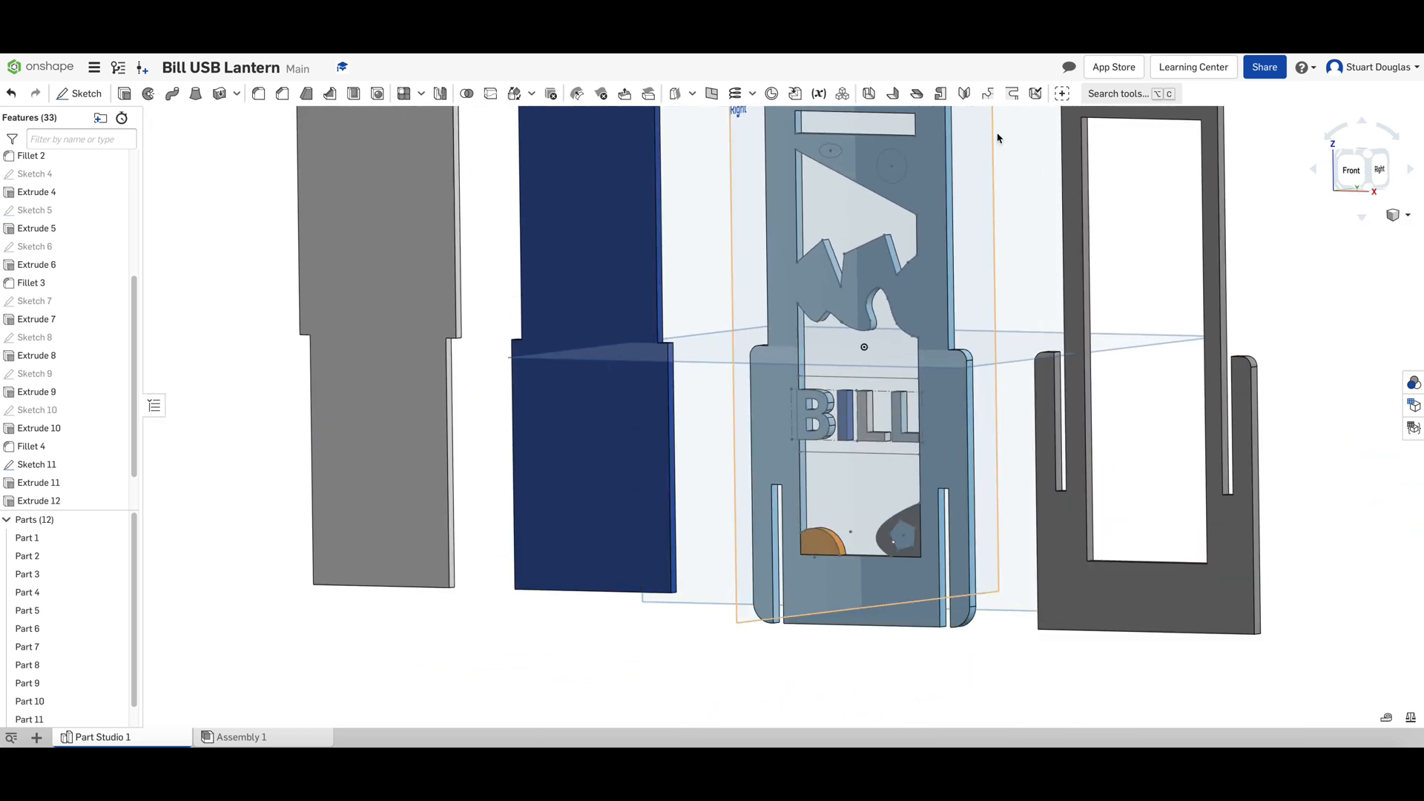
click(124, 95)
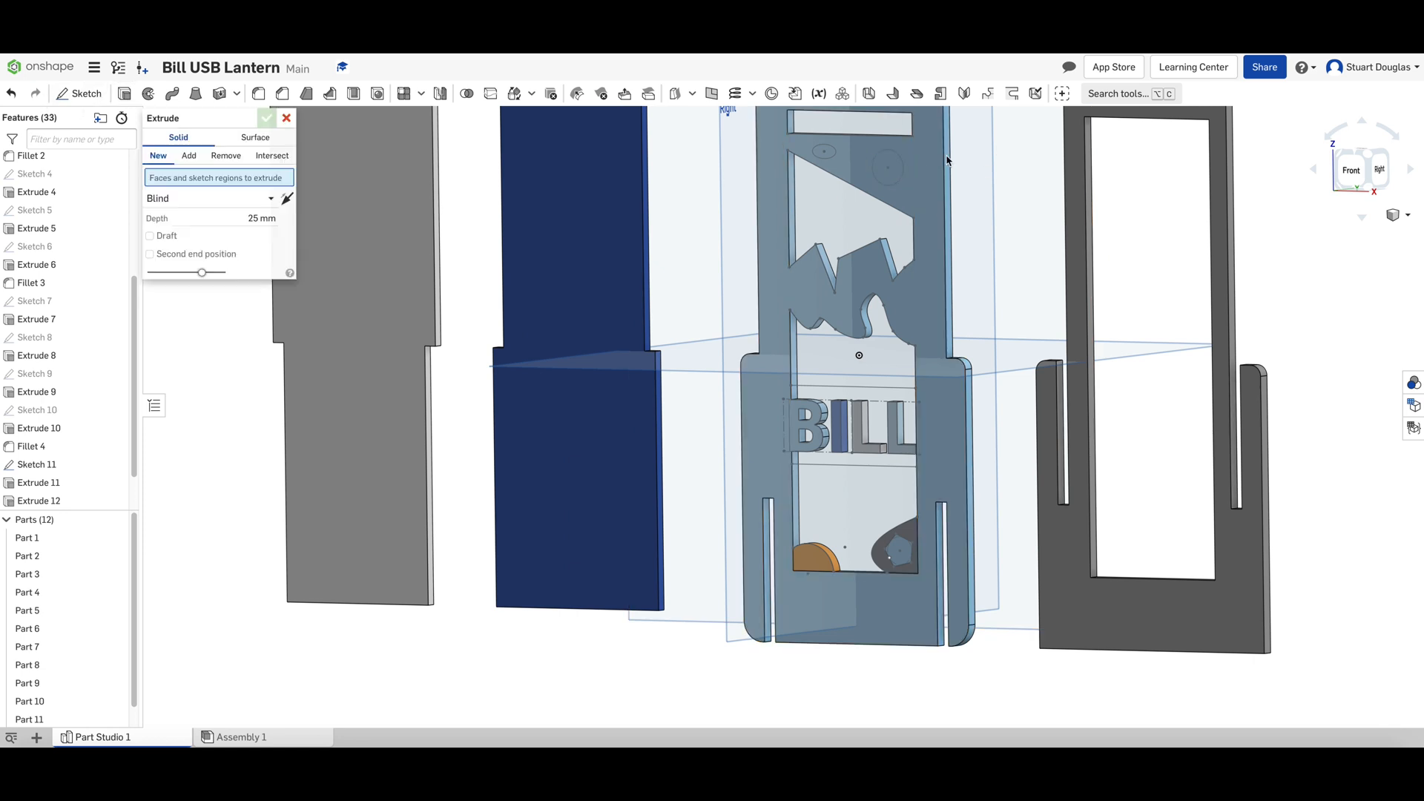
click(893, 175)
drag(834, 177, 957, 158)
click(226, 155)
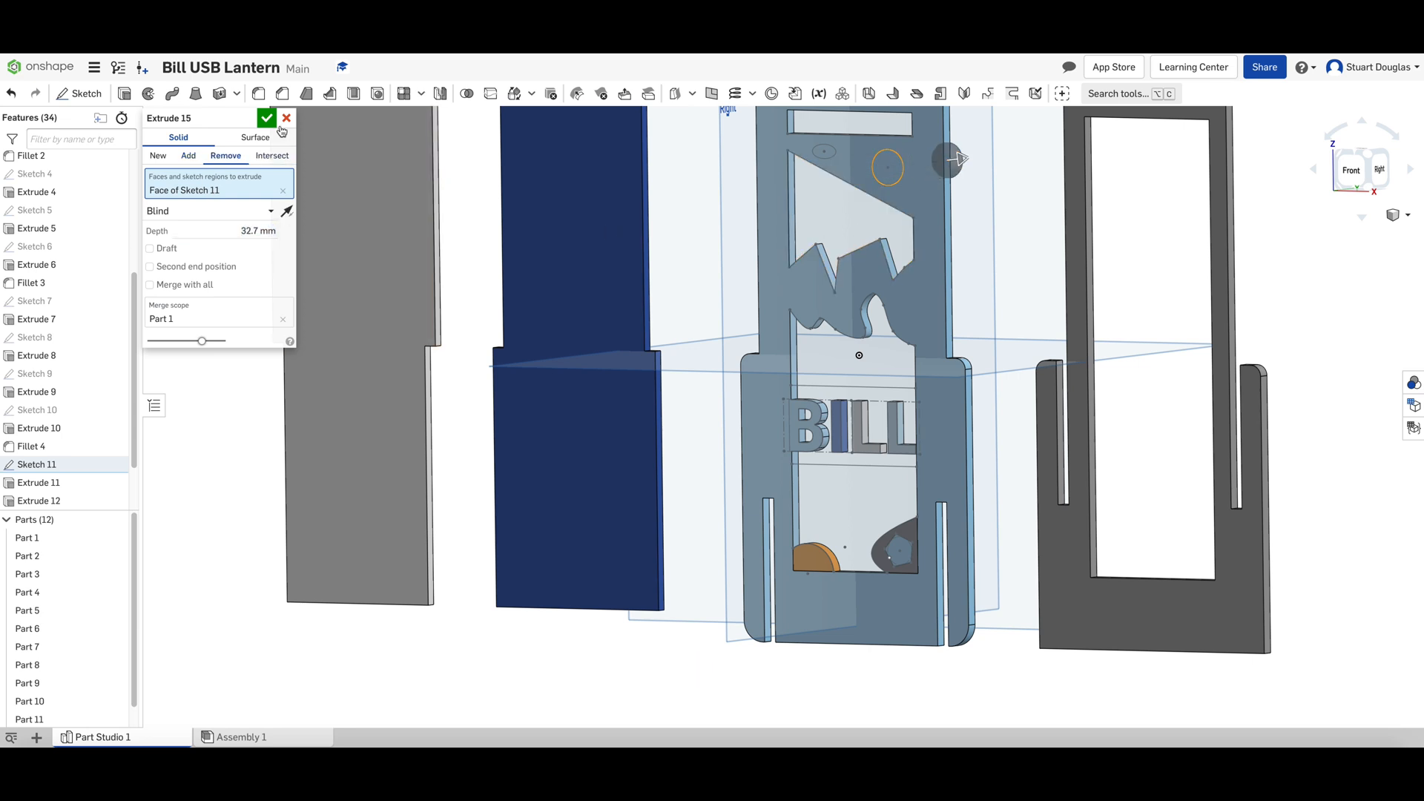
click(266, 117)
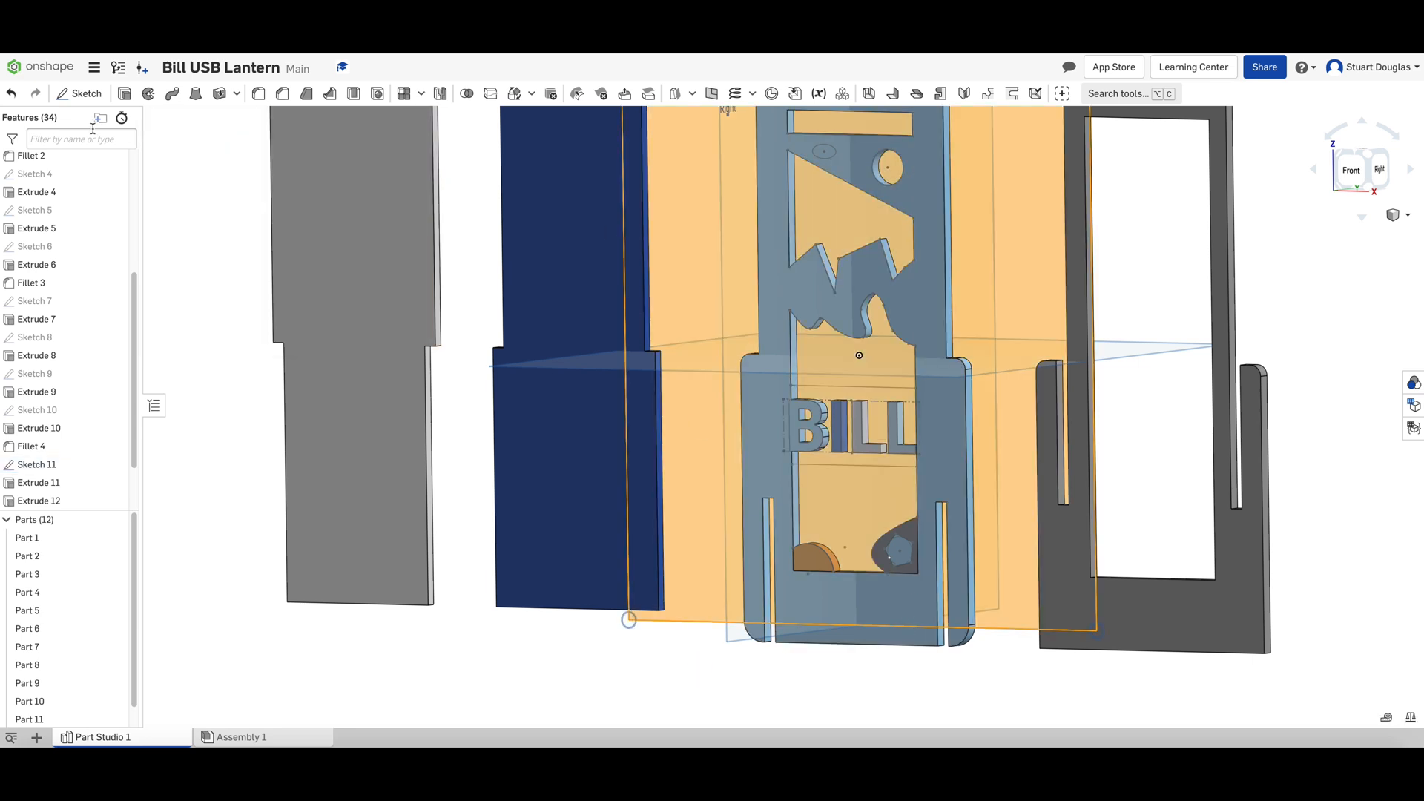
Step: Try to cut out the Sketch 11 pentagon with a 38.5 mm blind Extrude set to Remove
click(126, 95)
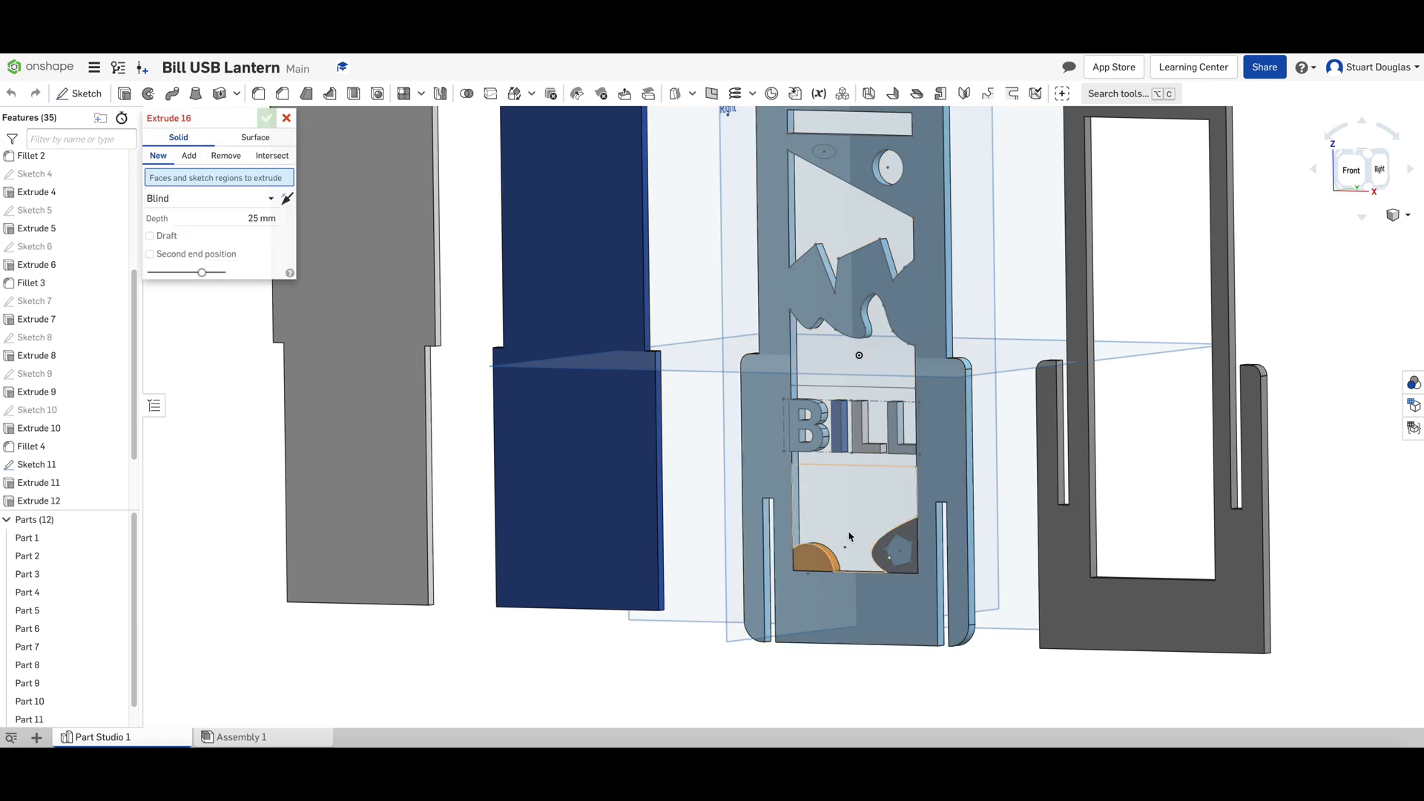
click(898, 556)
drag(847, 559, 974, 542)
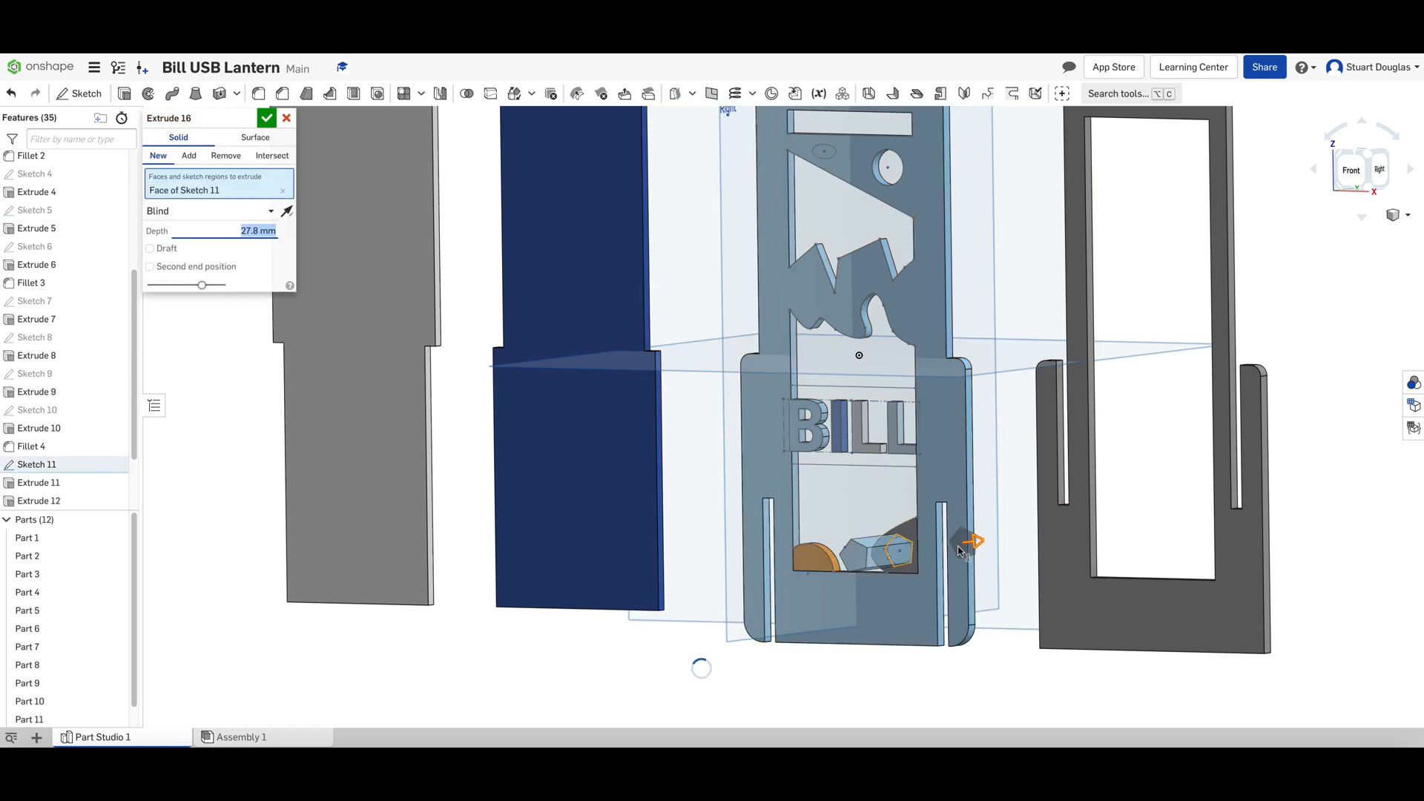
click(234, 161)
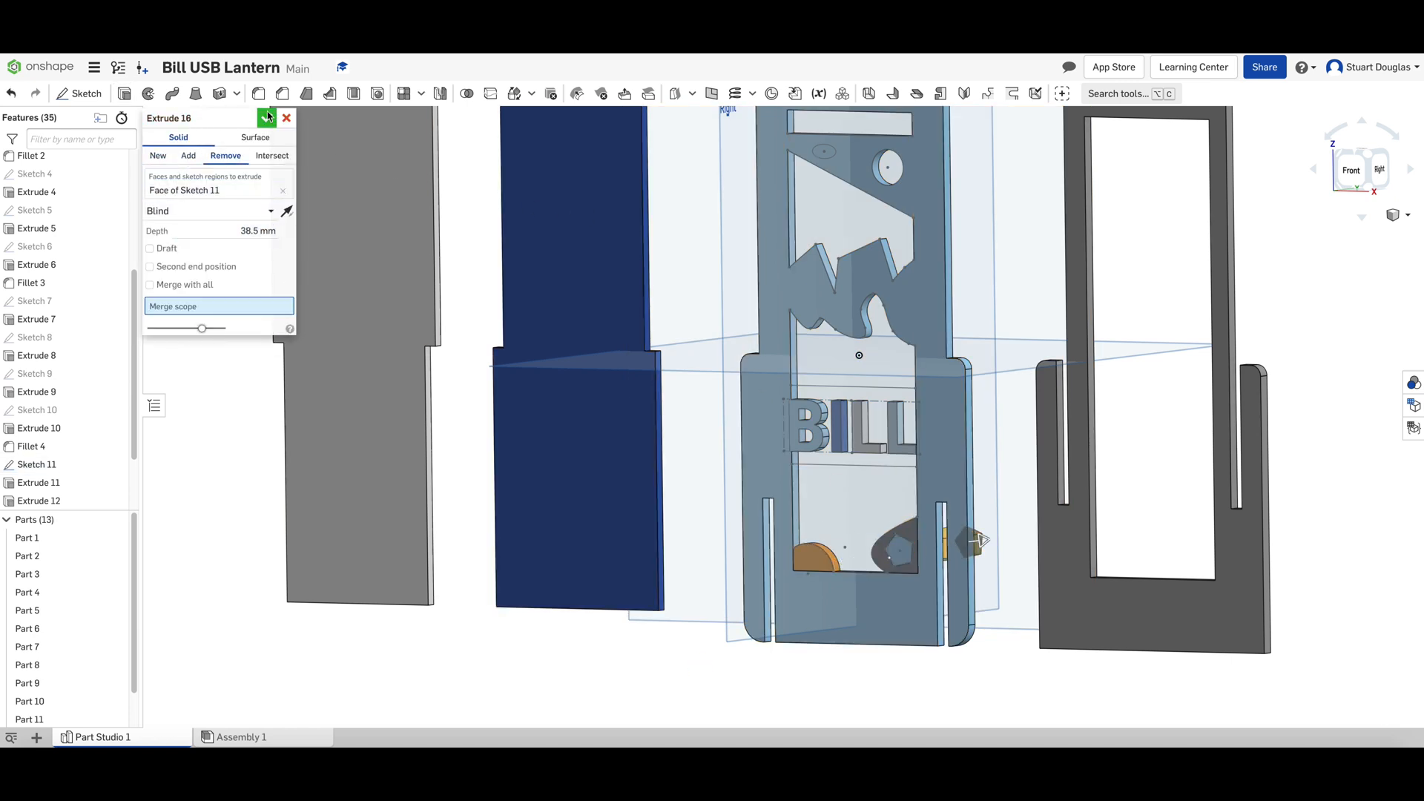
click(266, 117)
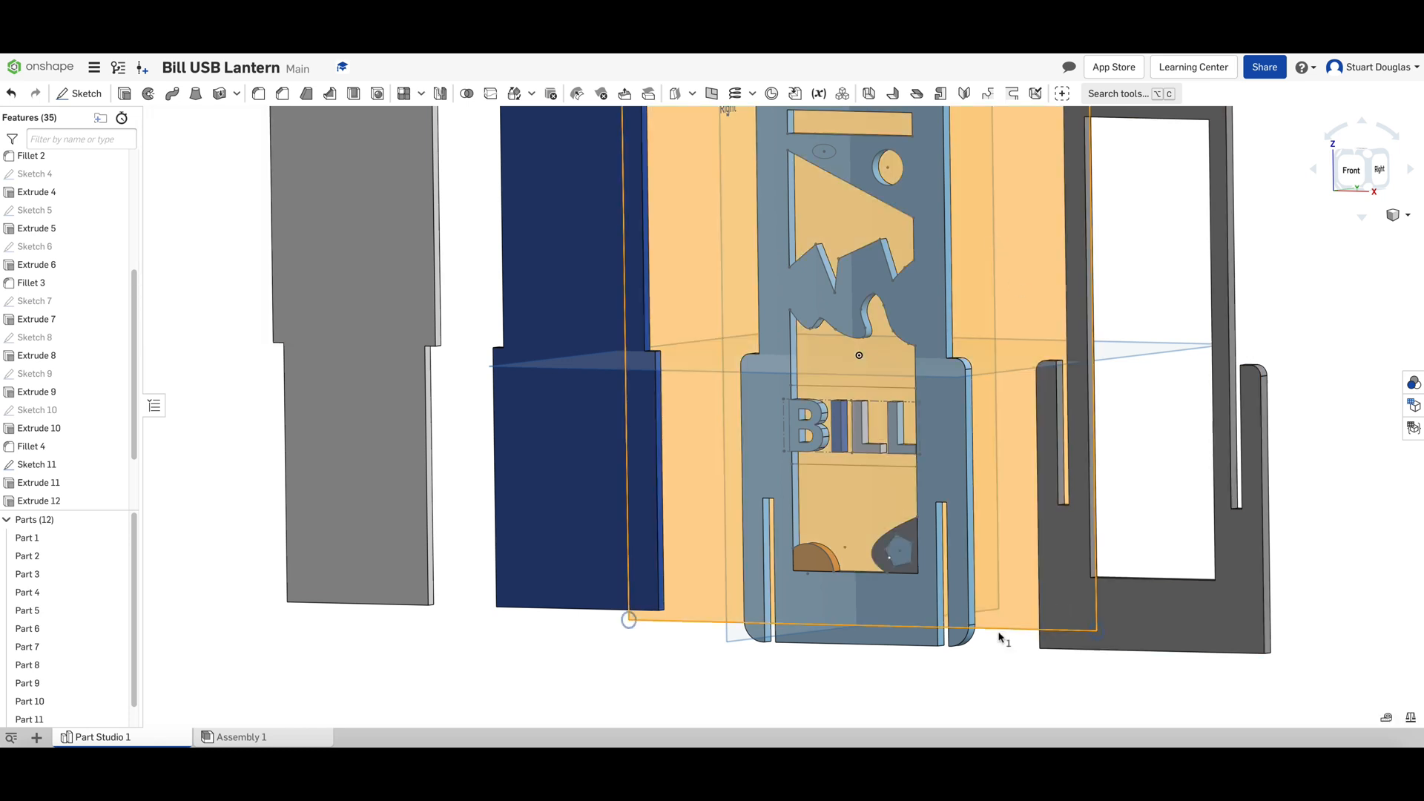
Step: Examine the pentagon and its surrounding curved region up close, and view all the lantern parts in the trimetric orientation
scroll(998, 637, up, 5)
scroll(807, 466, up, 5)
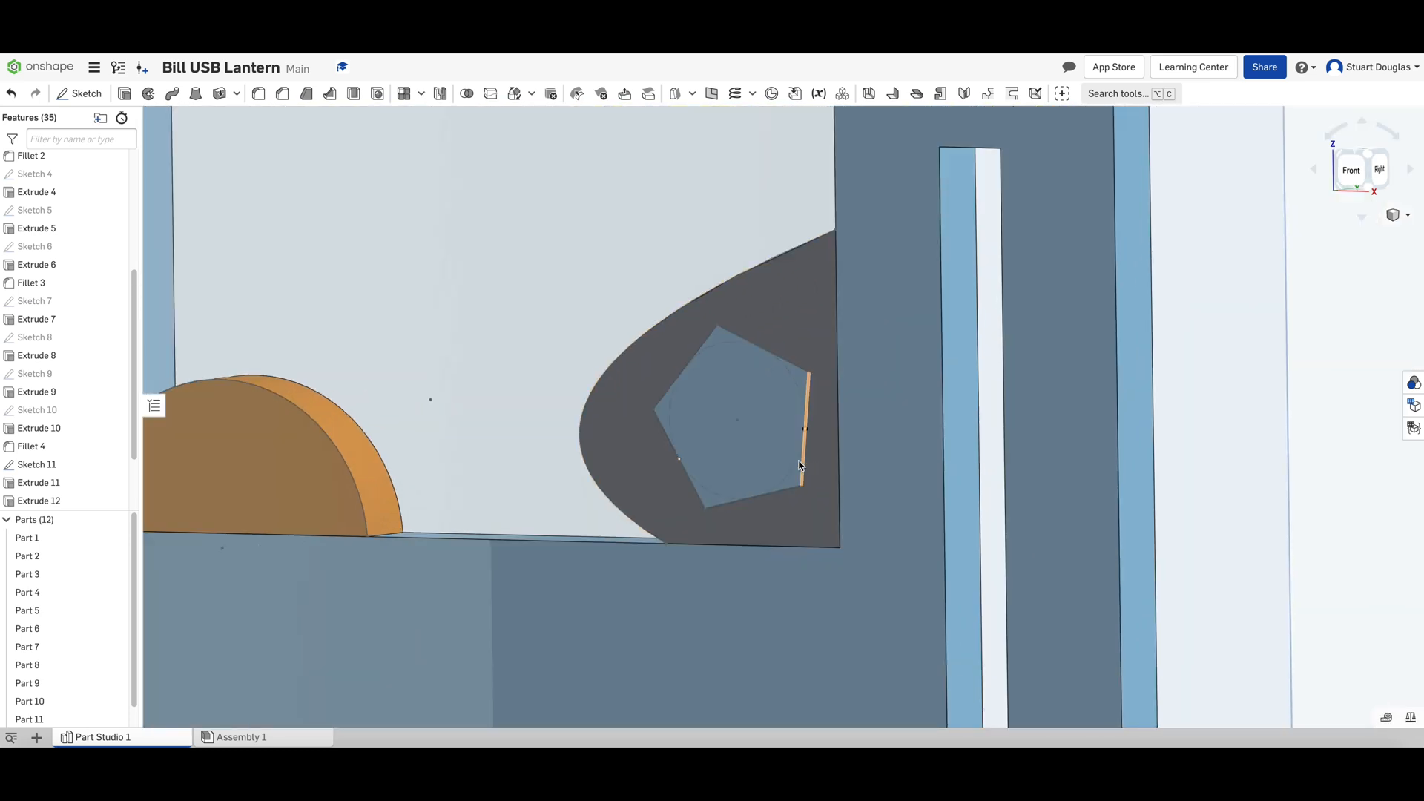
scroll(660, 423, down, 10)
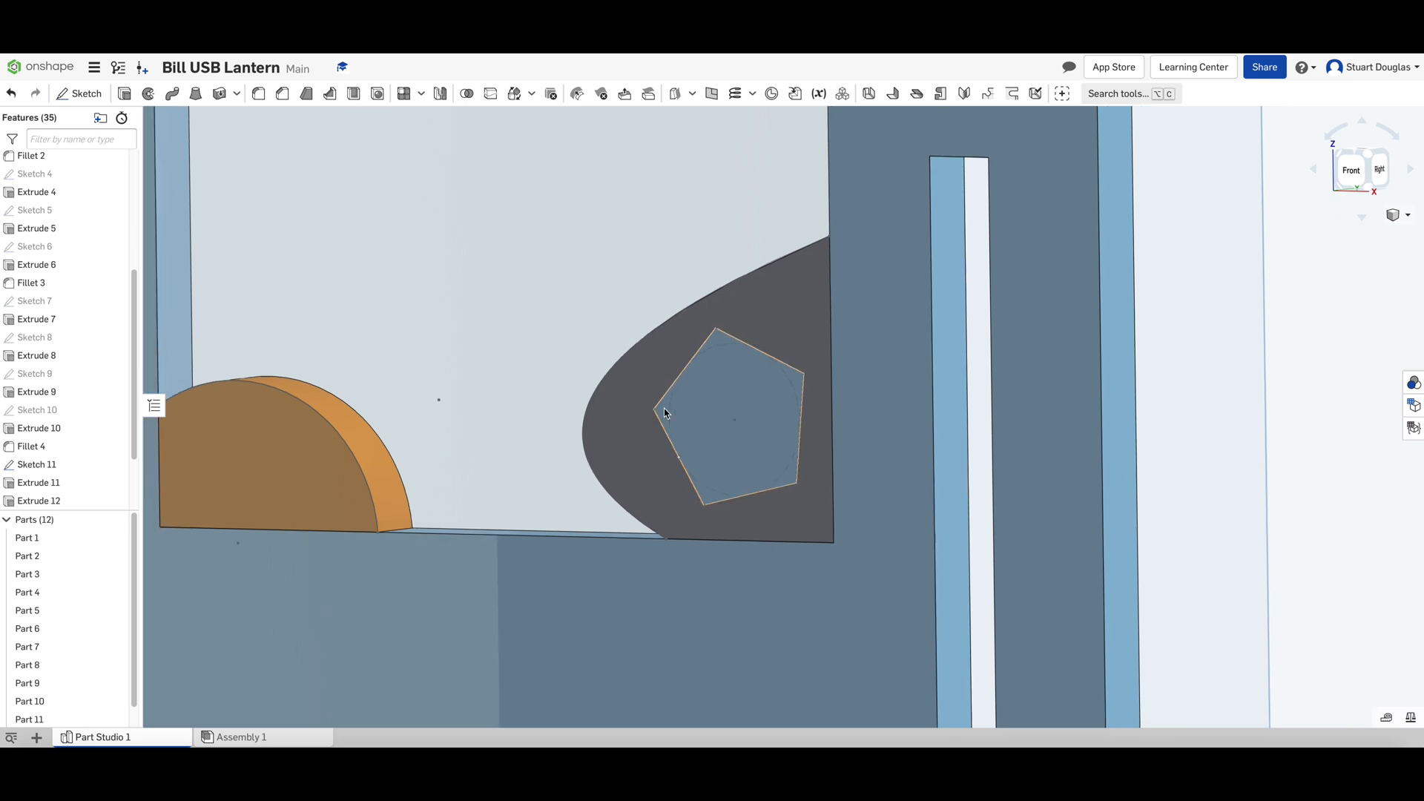
scroll(665, 413, down, 8)
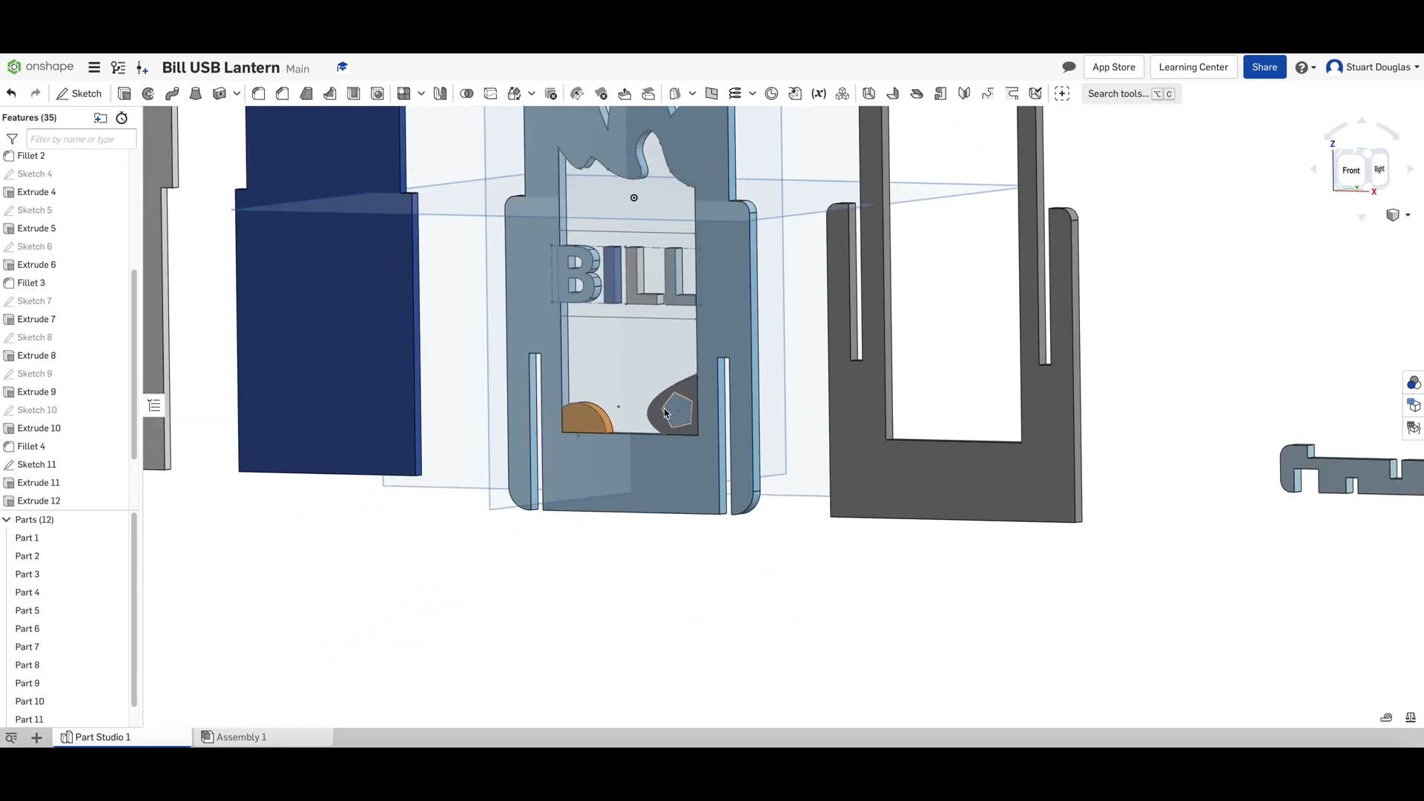
scroll(701, 366, down, 3)
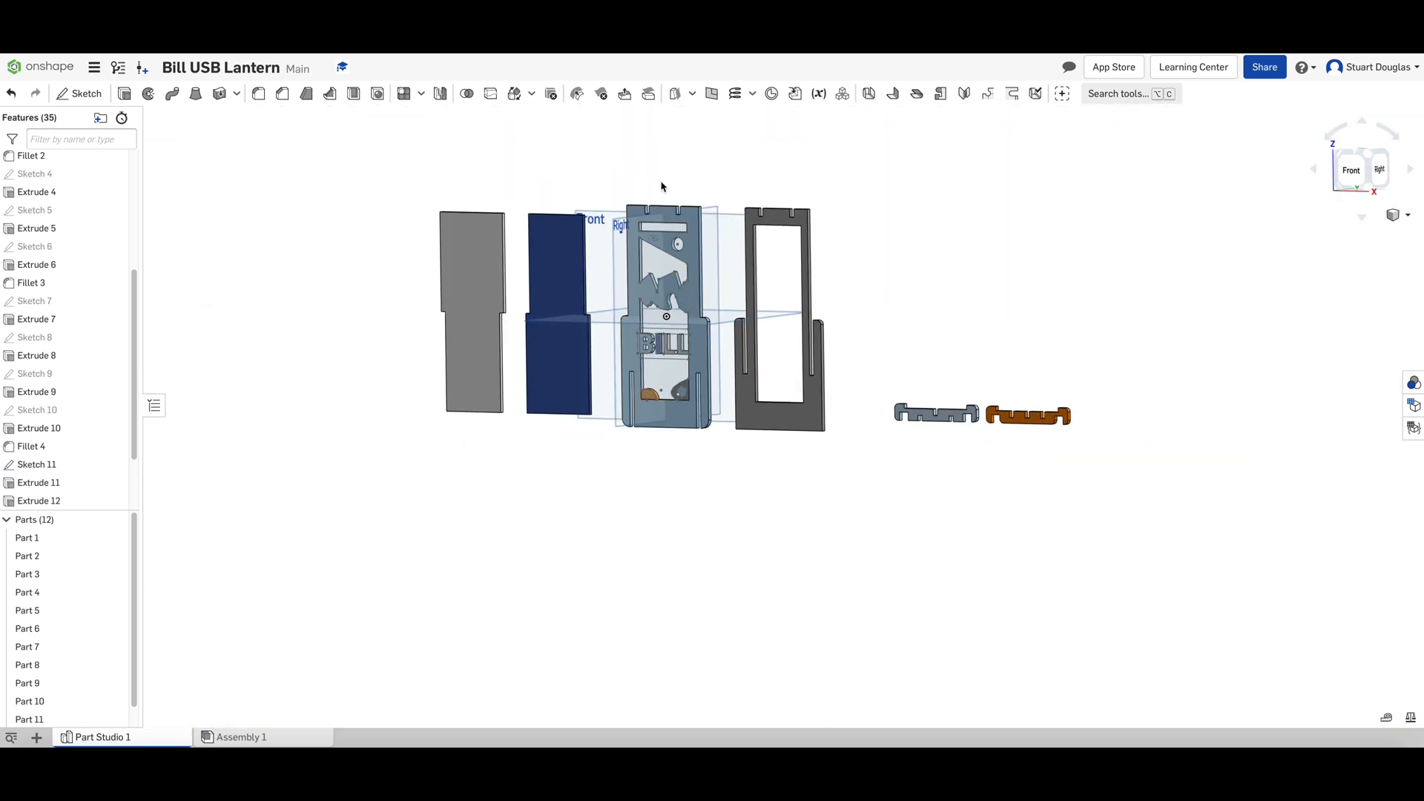
scroll(615, 215, up, 5)
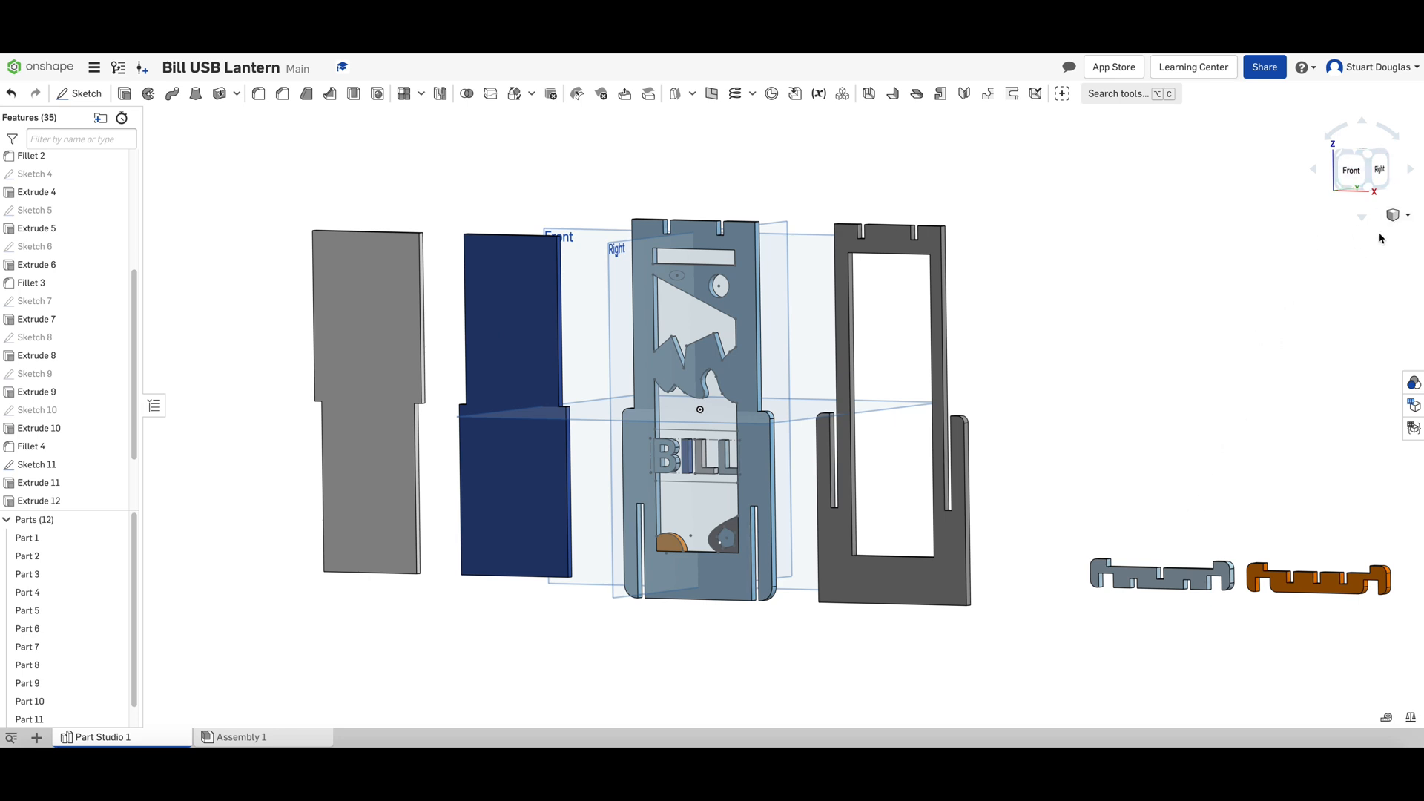
click(1406, 215)
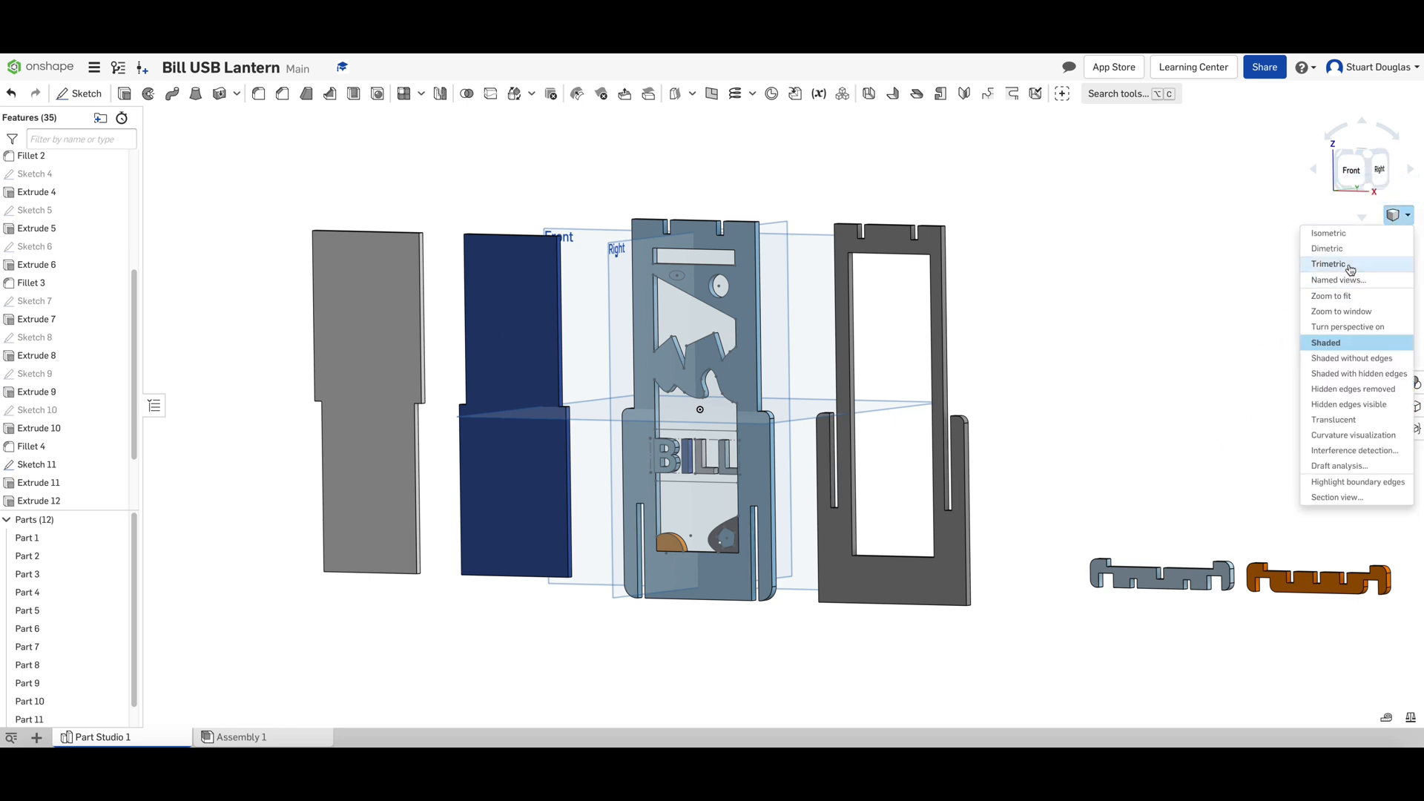
click(1348, 265)
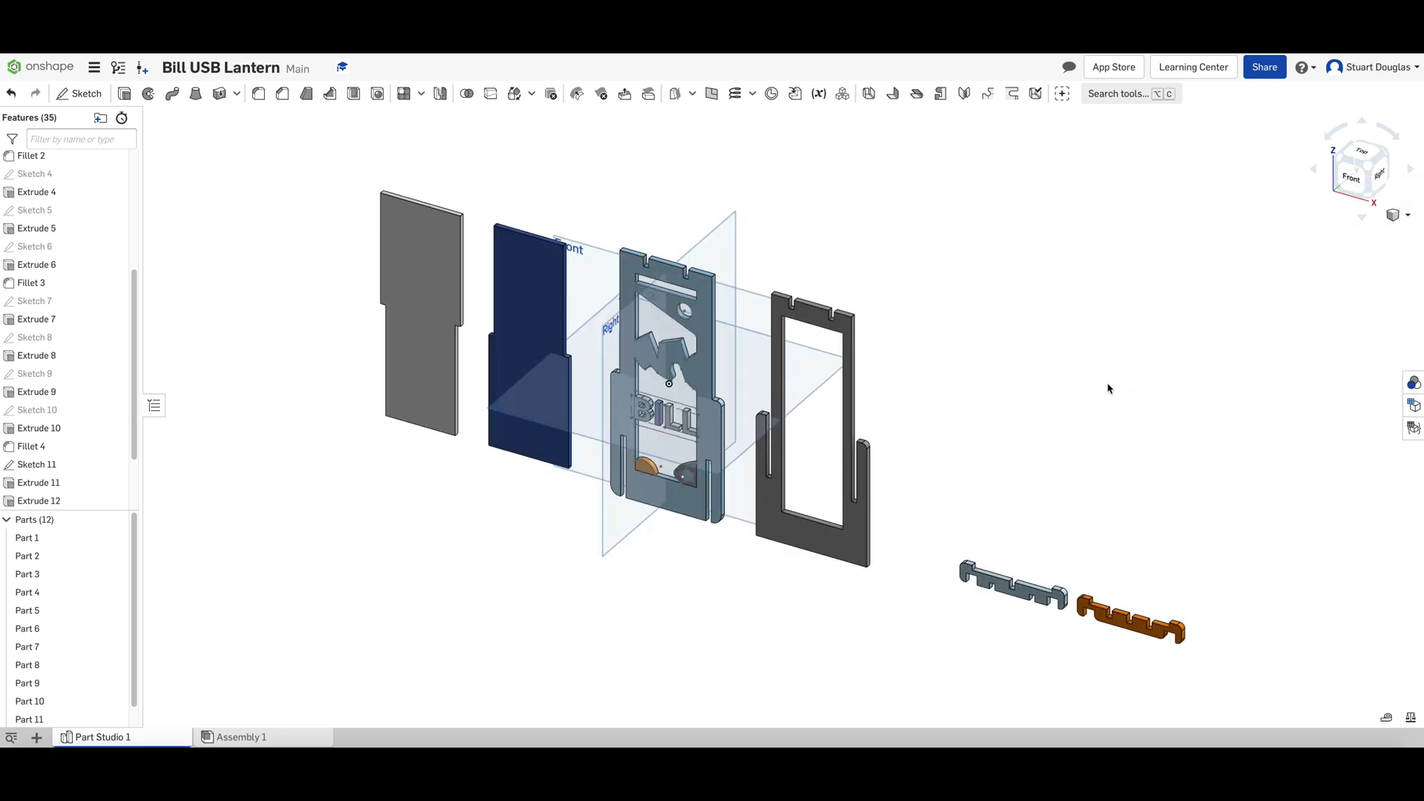